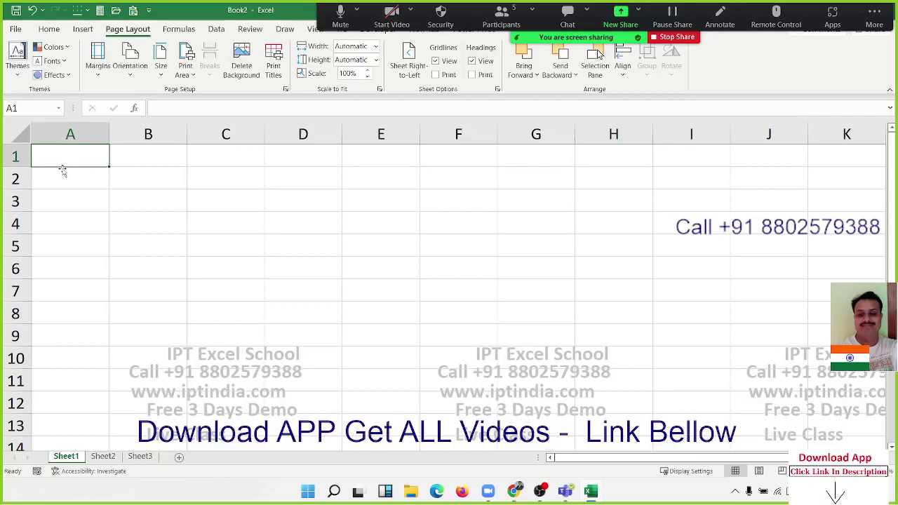
# Step: Enter 789.369.854 in A1 and autofit column A so the full value shows
pyautogui.write('789')
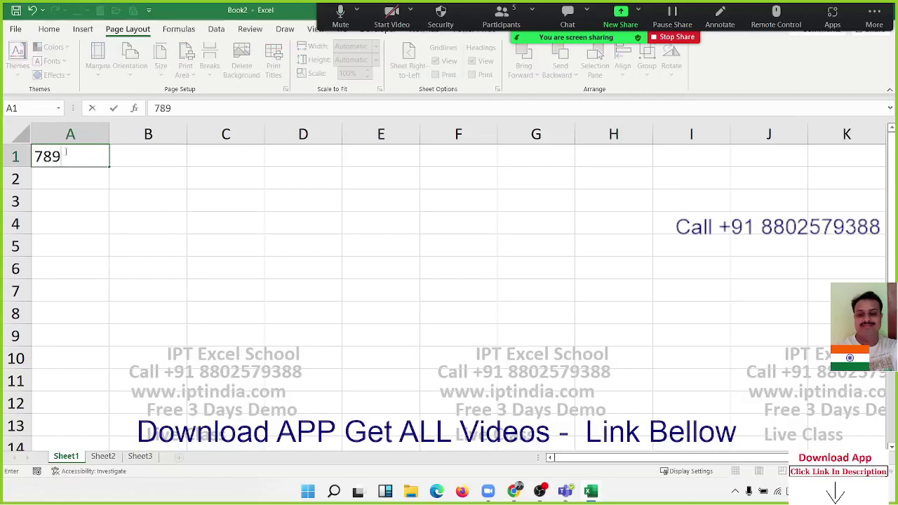
pyautogui.write('.369')
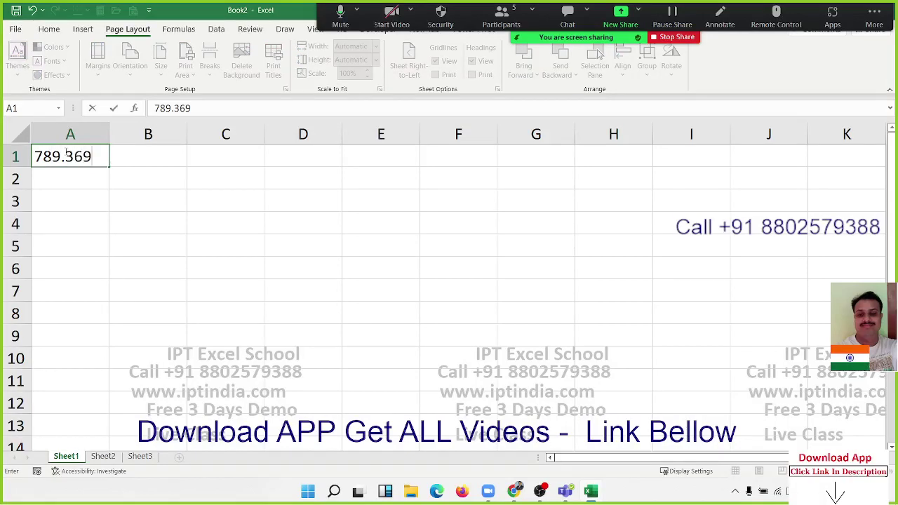
pyautogui.write('.854')
pyautogui.press('Return')
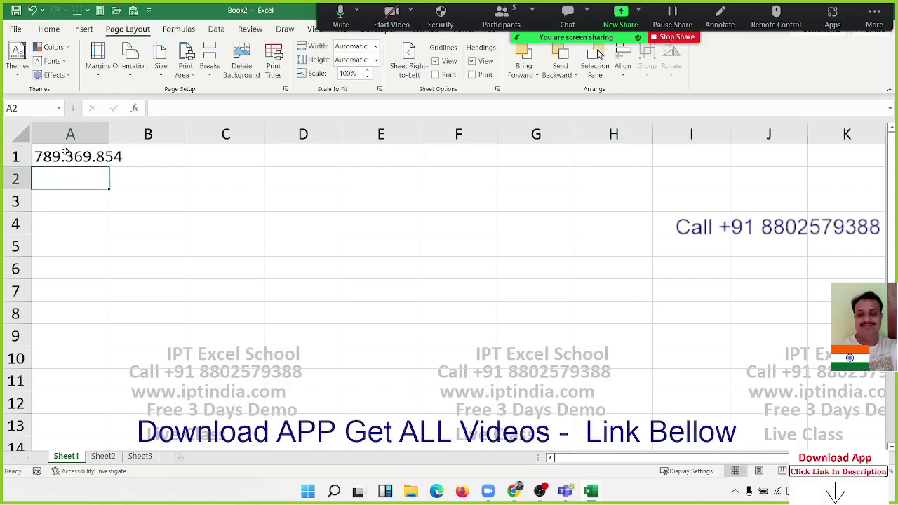
pyautogui.doubleClick(109, 133)
pyautogui.click(194, 163)
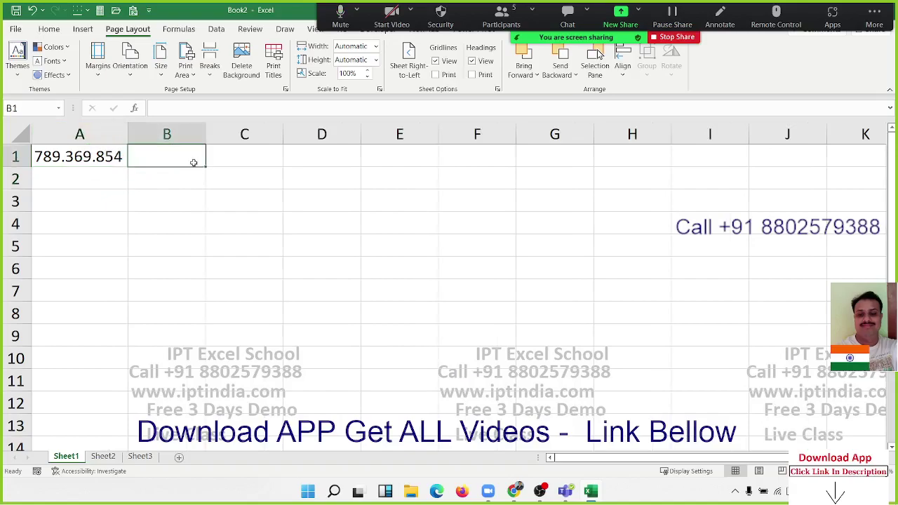
# Step: Enter =TEXTSPLIT(A1,".") in B1 to split the value across columns
pyautogui.write('=')
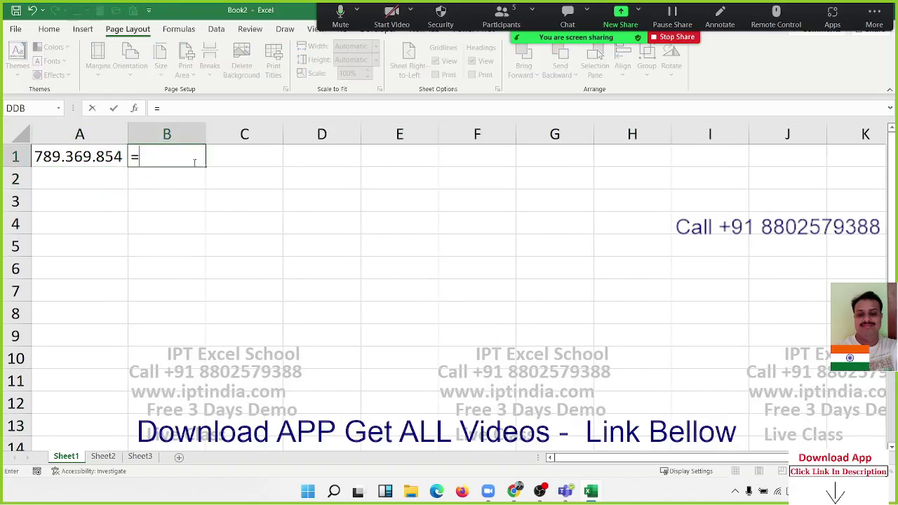
pyautogui.write('t')
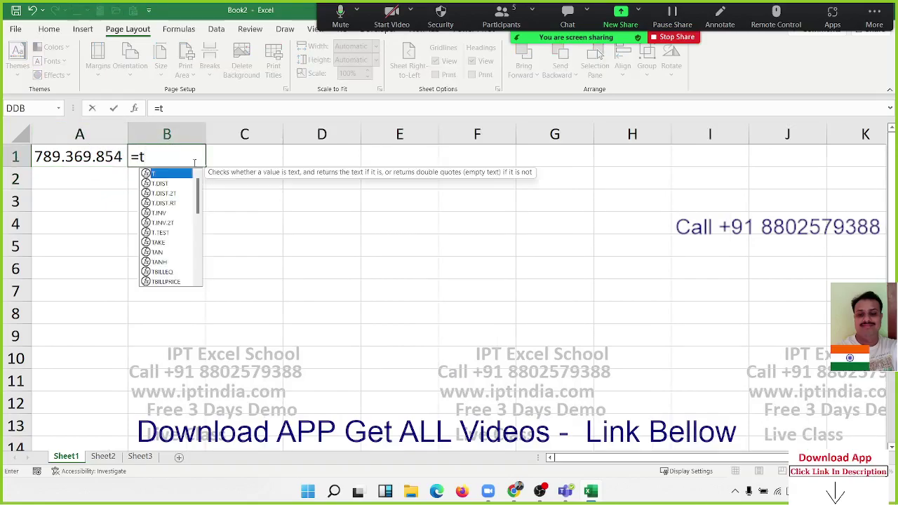
pyautogui.press('BackSpace')
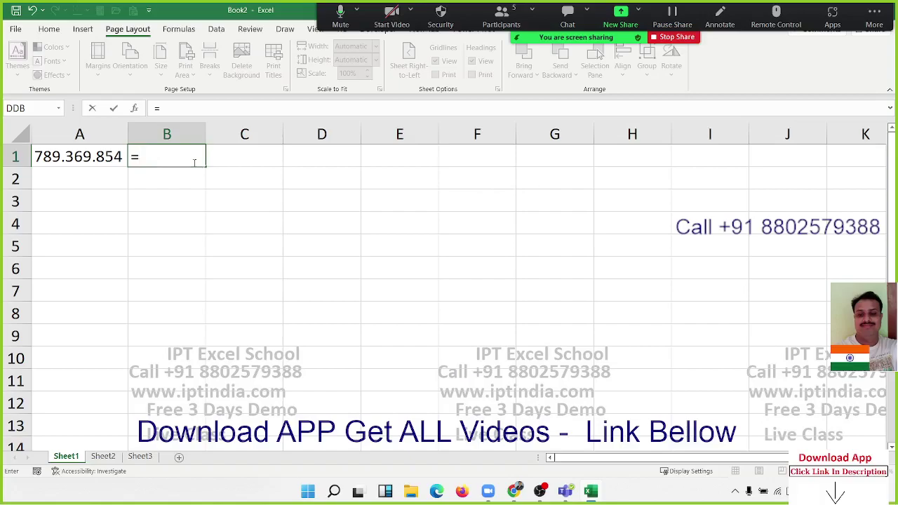
pyautogui.write('te')
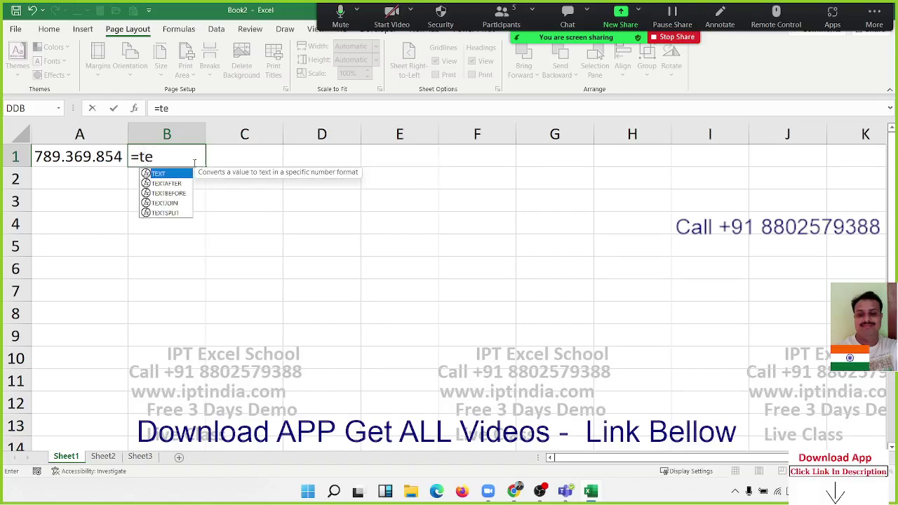
pyautogui.press('Down')
pyautogui.press('Down')
pyautogui.press('Down')
pyautogui.press('Down')
pyautogui.press('Tab')
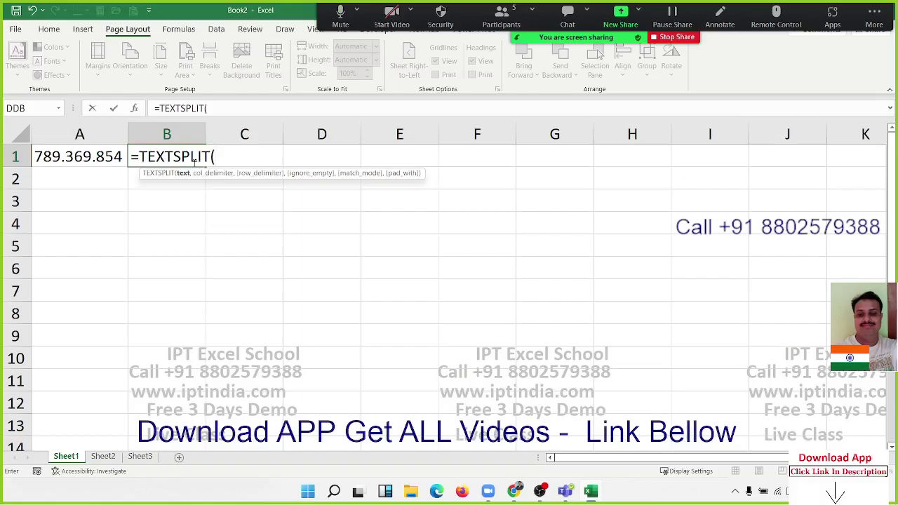
pyautogui.press('Left')
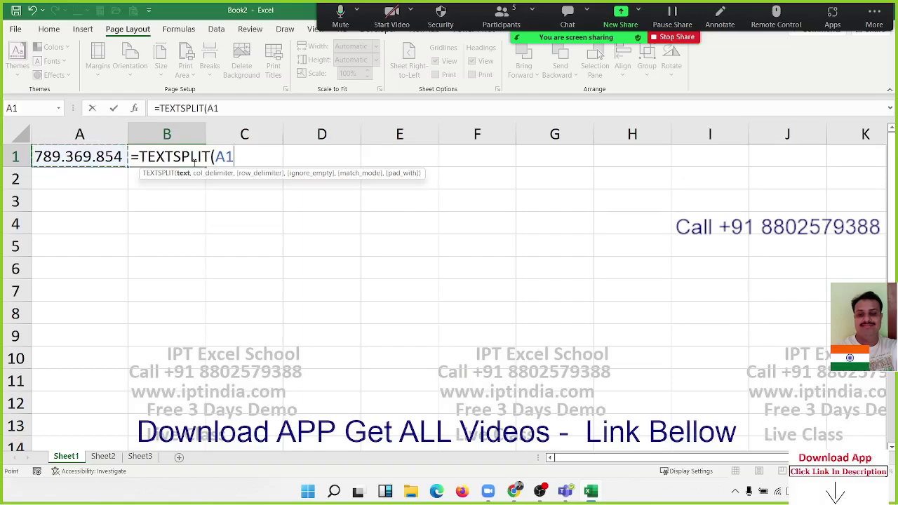
pyautogui.write(',')
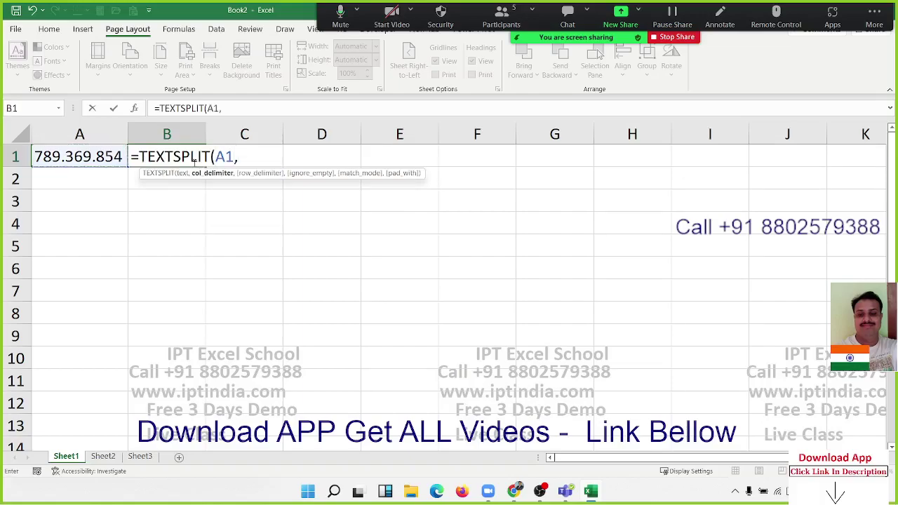
pyautogui.write('"')
pyautogui.write('."')
pyautogui.write(')')
pyautogui.press('Return')
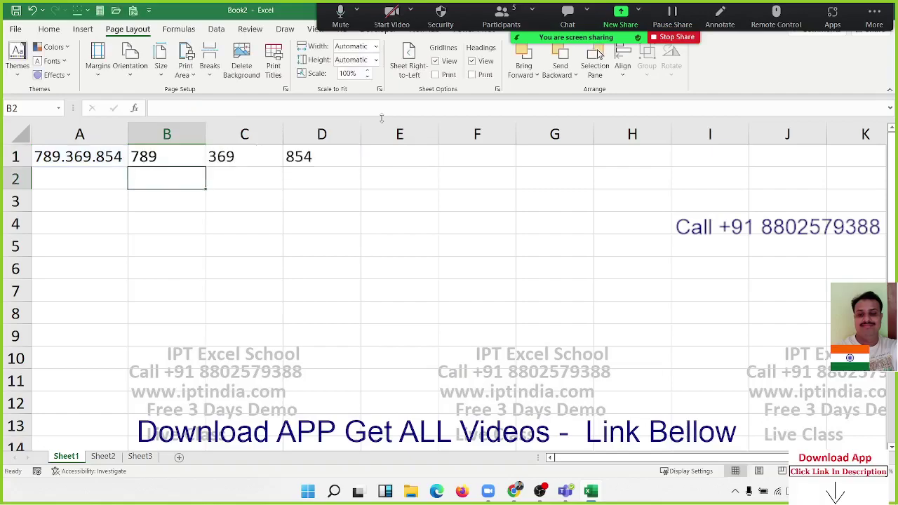
# Step: Check the spilled pieces 789, 369 and 854 in B1 through D1
pyautogui.press('Up')
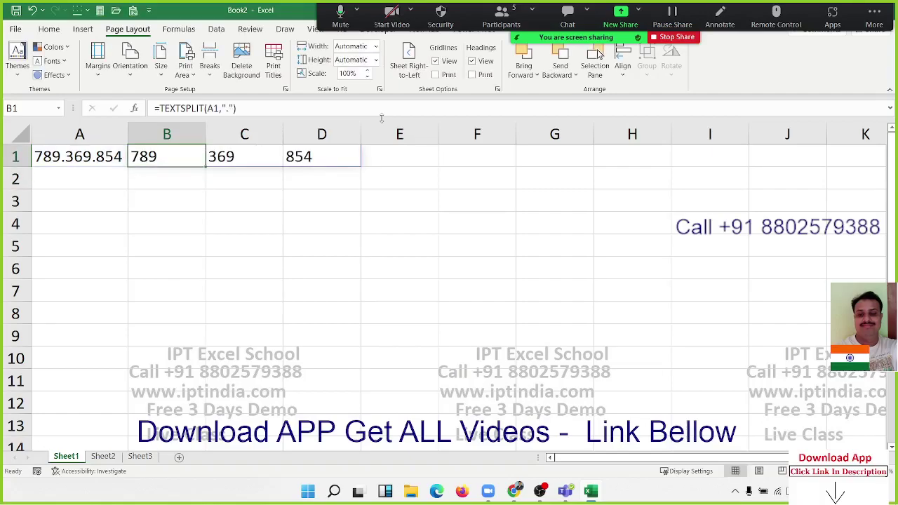
pyautogui.press('Right')
pyautogui.press('Right')
pyautogui.press('Left')
pyautogui.press('Left')
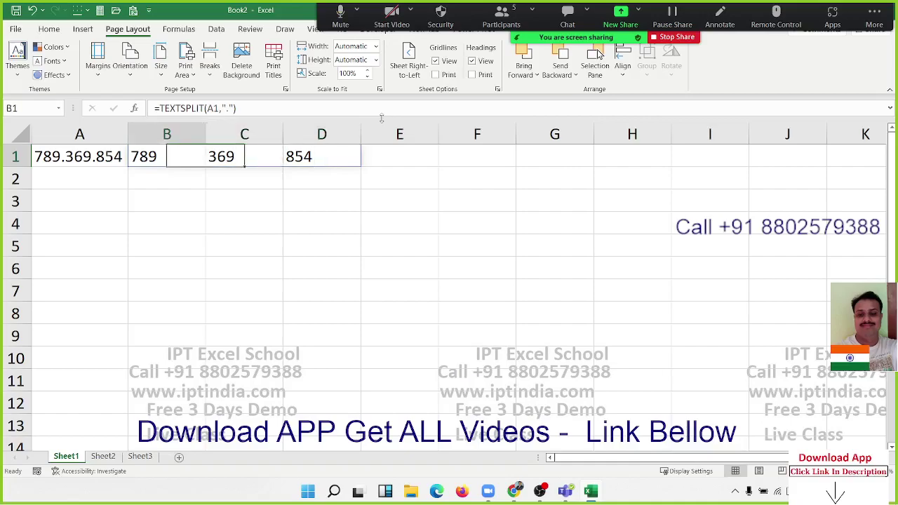
pyautogui.press('Right')
pyautogui.press('Right')
pyautogui.press('Left')
pyautogui.press('Left')
pyautogui.press('Right')
pyautogui.press('Left')
pyautogui.press('Right')
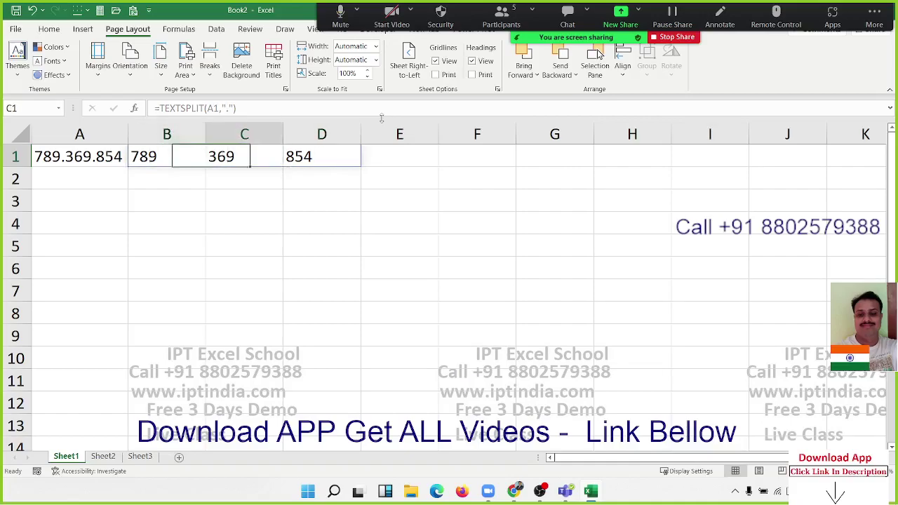
pyautogui.press('Right')
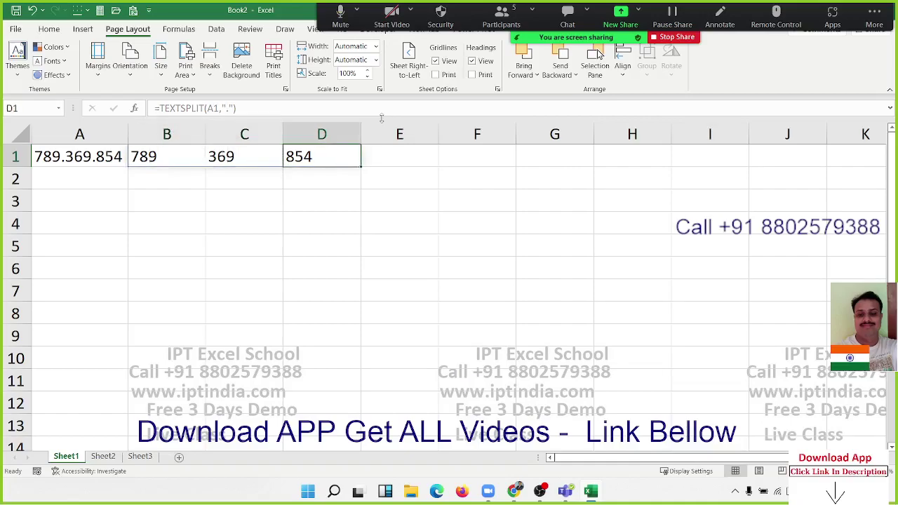
pyautogui.press('Down')
pyautogui.press('Up')
pyautogui.press('Down')
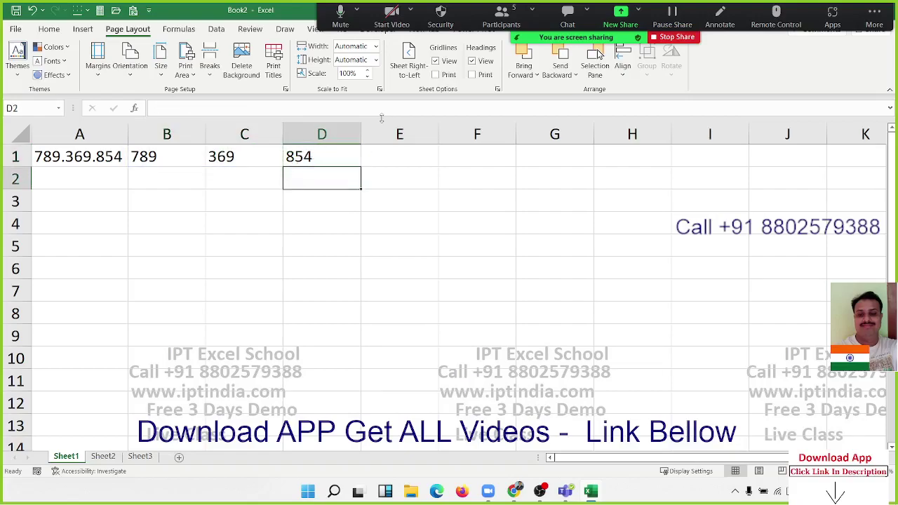
pyautogui.press('Left')
pyautogui.press('Left')
# Step: Enter =TEXTSPLIT(A1,,".") in B2 so the pieces spill down column B
pyautogui.write('=te')
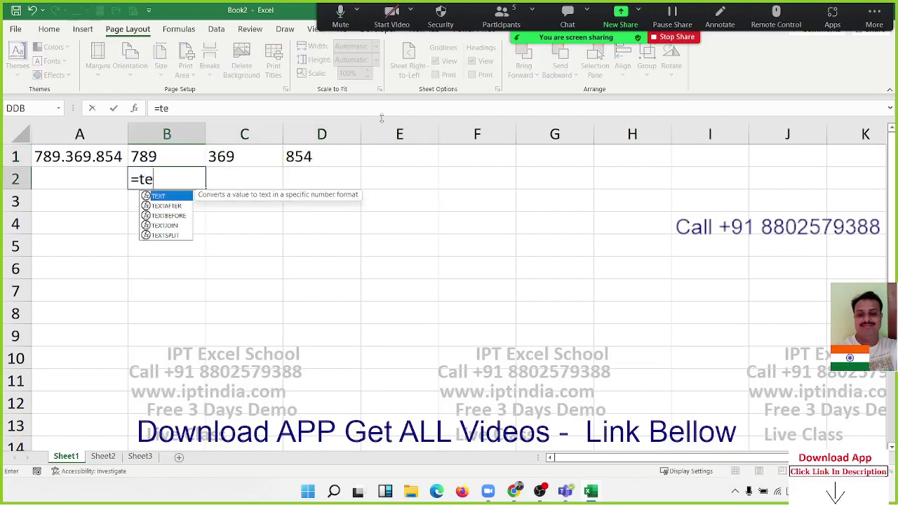
pyautogui.press('Down')
pyautogui.press('Down')
pyautogui.press('Down')
pyautogui.press('Down')
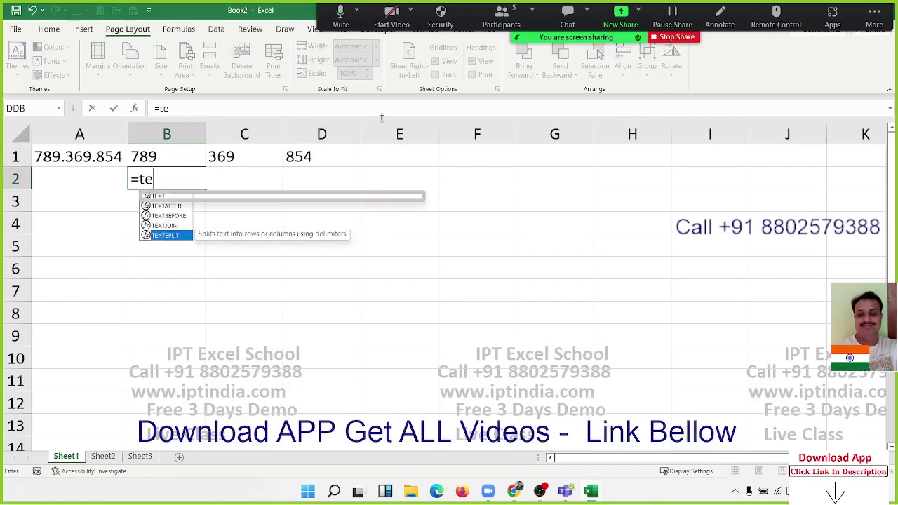
pyautogui.press('Tab')
pyautogui.press('Left')
pyautogui.press('Up')
pyautogui.write(',')
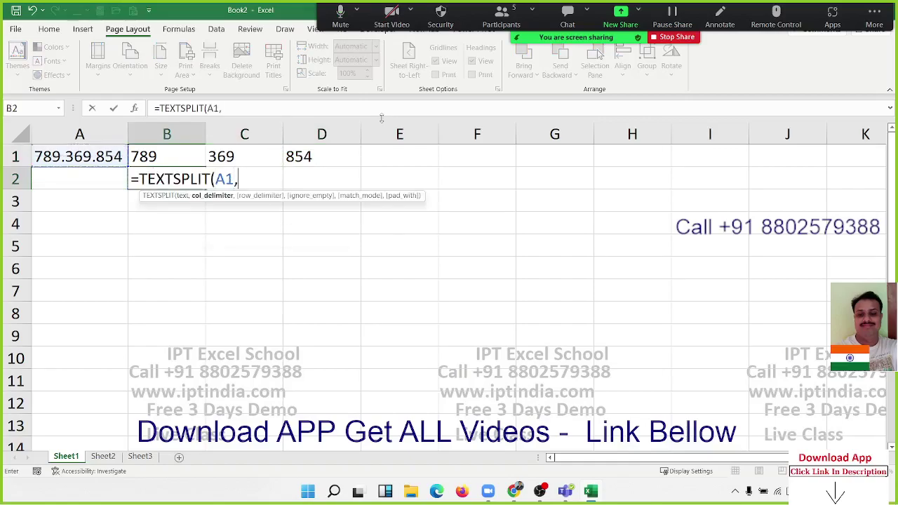
pyautogui.write('".')
pyautogui.press('BackSpace')
pyautogui.press('BackSpace')
pyautogui.write(',".')
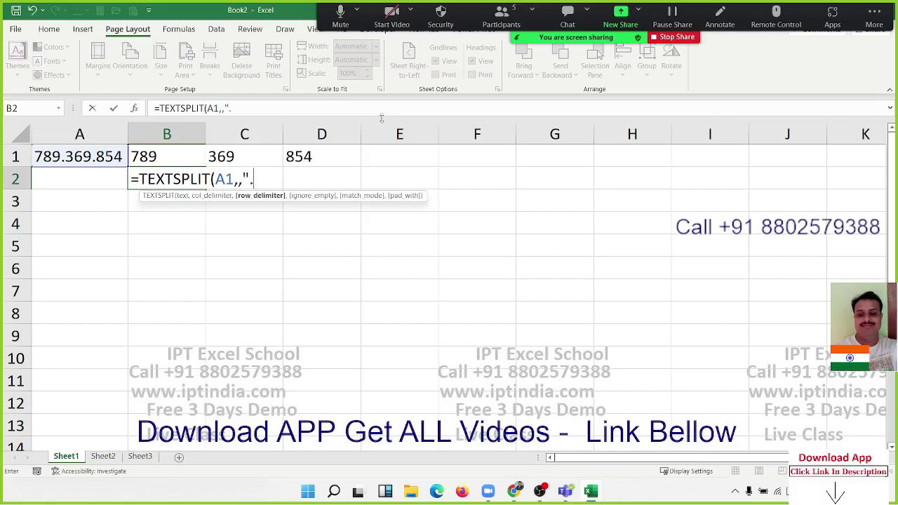
pyautogui.write('")')
pyautogui.press('Return')
pyautogui.press('Up')
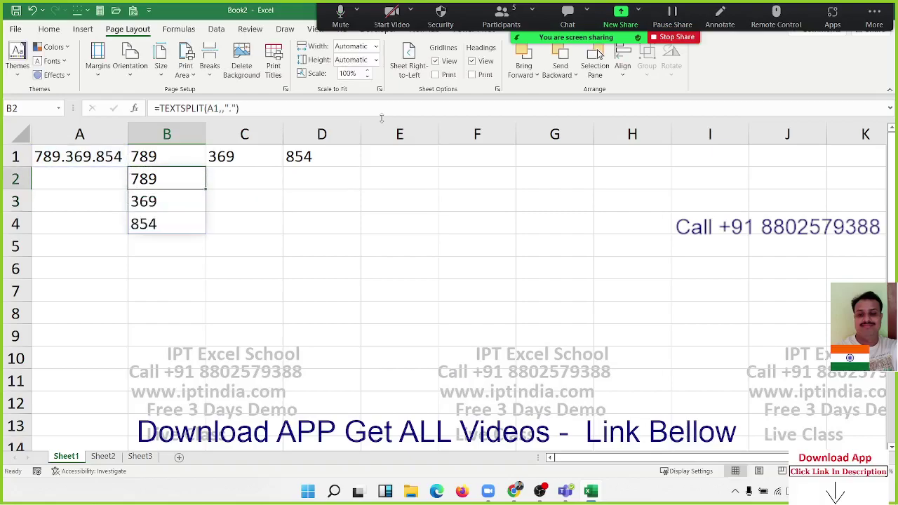
# Step: Inspect the vertical spill B2:B4 and select the range B1:D4
pyautogui.press('Down')
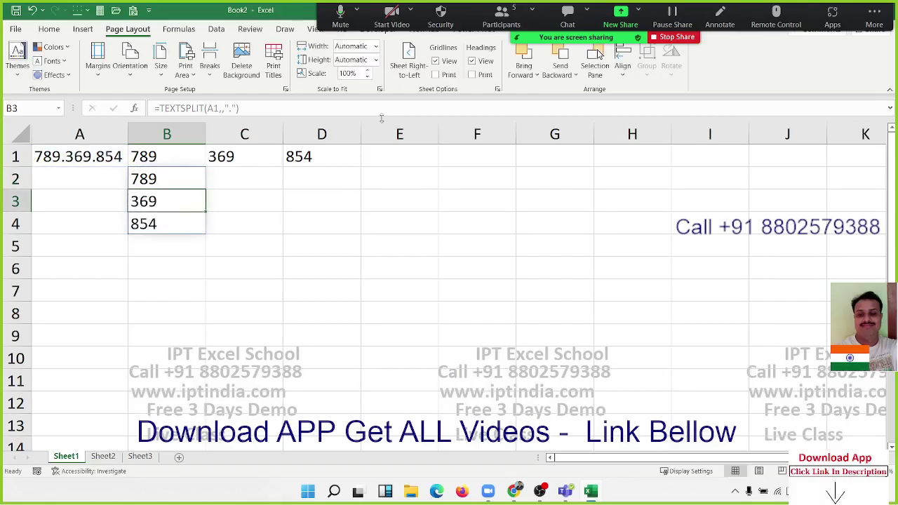
pyautogui.press('Down')
pyautogui.hotkey('shift', 'Up')
pyautogui.hotkey('shift', 'Up')
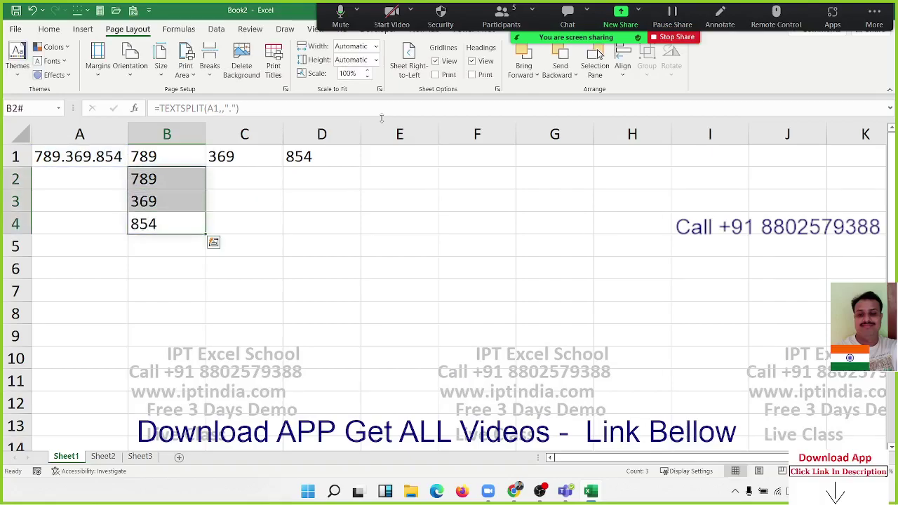
pyautogui.hotkey('shift', 'Down')
pyautogui.hotkey('shift', 'Down')
pyautogui.hotkey('shift', 'Up')
pyautogui.hotkey('shift', 'Up')
pyautogui.hotkey('shift', 'Up')
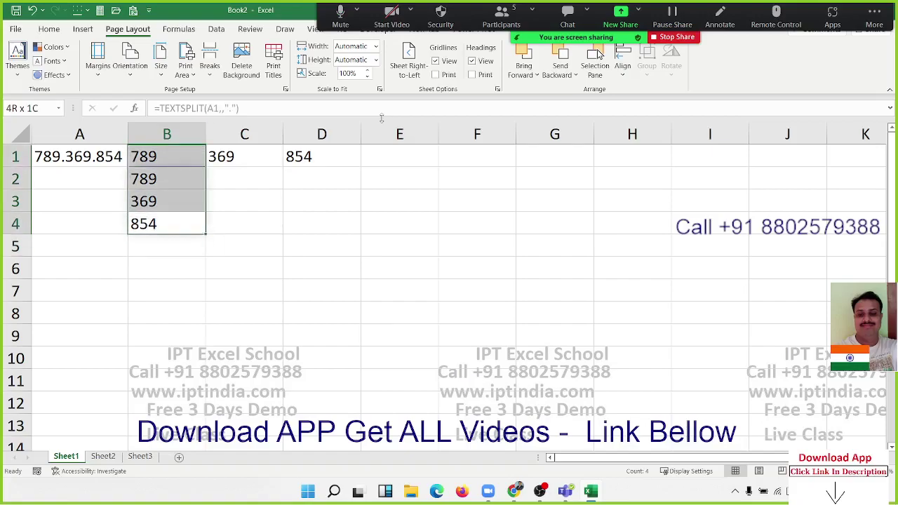
pyautogui.hotkey('shift', 'Right')
pyautogui.hotkey('shift', 'Right')
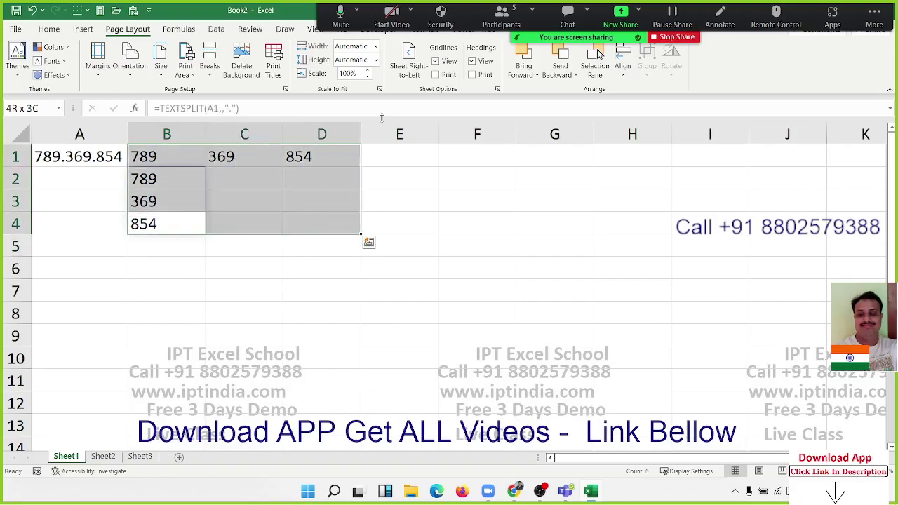
# Step: Copy the value 789.369.854 from cell A1
pyautogui.press('Left')
pyautogui.press('Up')
pyautogui.press('Up')
pyautogui.press('Up')
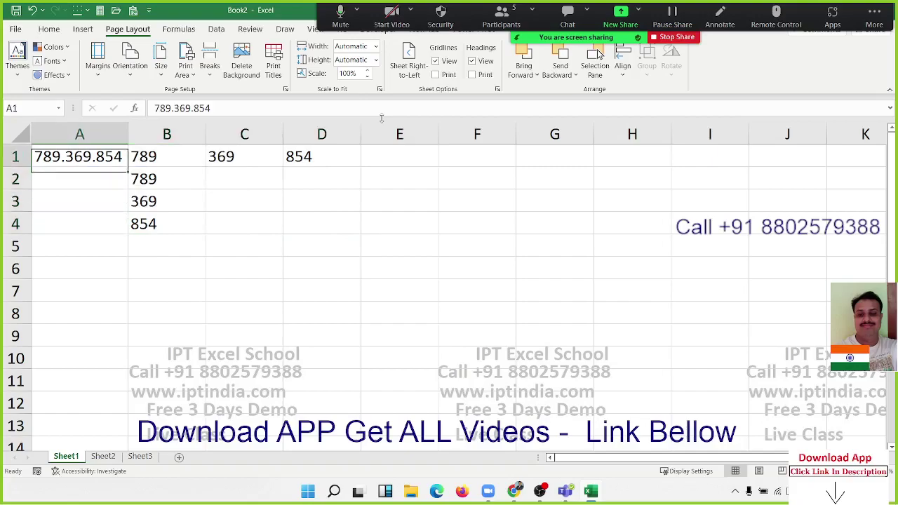
pyautogui.hotkey('ctrl', 'c')
pyautogui.press('Down')
pyautogui.press('Down')
pyautogui.press('Down')
pyautogui.press('Down')
pyautogui.press('Down')
pyautogui.press('Down')
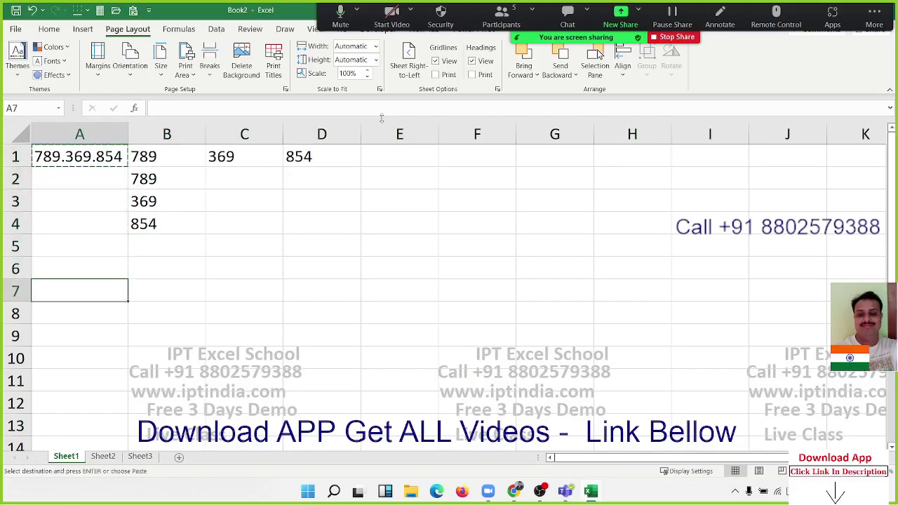
# Step: Paste the copied 789.369.854 into A7
pyautogui.hotkey('ctrl', 'v')
pyautogui.press('Escape')
pyautogui.press('Right')
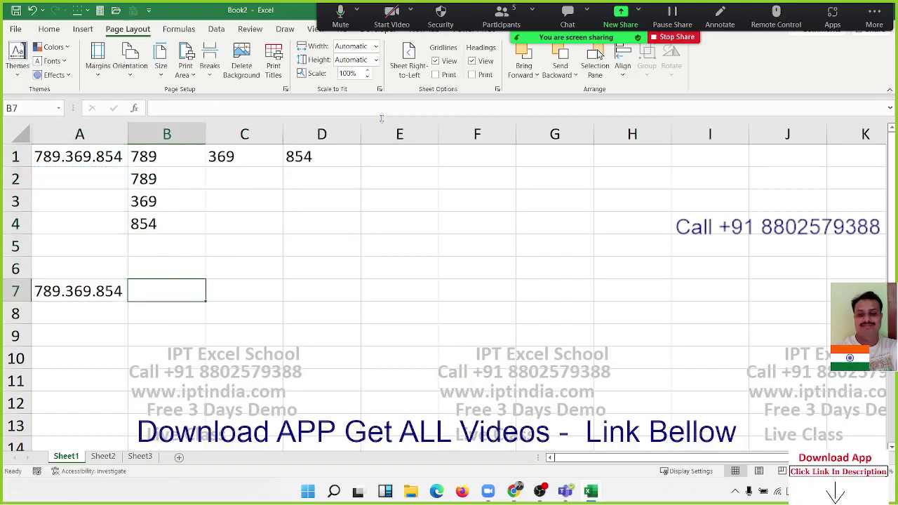
# Step: Enter =LEFT(A7,3) in B7 so it returns 789
pyautogui.write('=le')
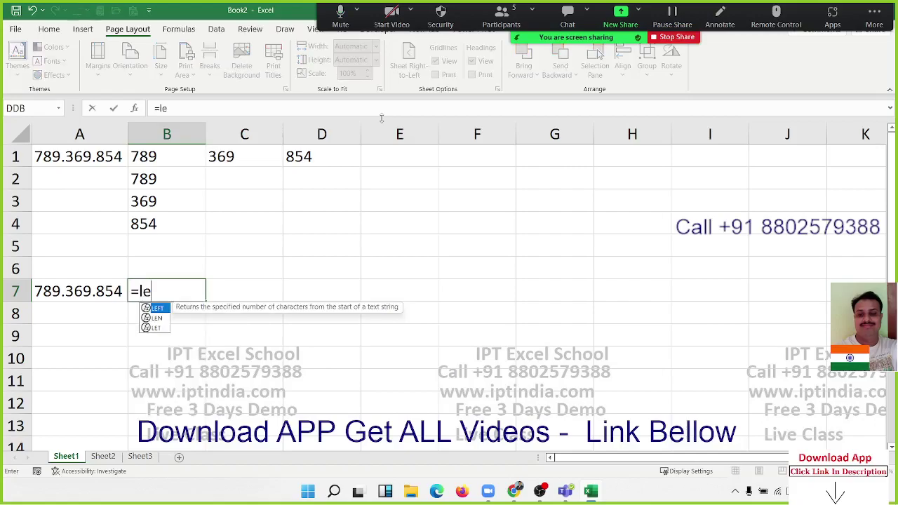
pyautogui.press('Tab')
pyautogui.press('Left')
pyautogui.write(',')
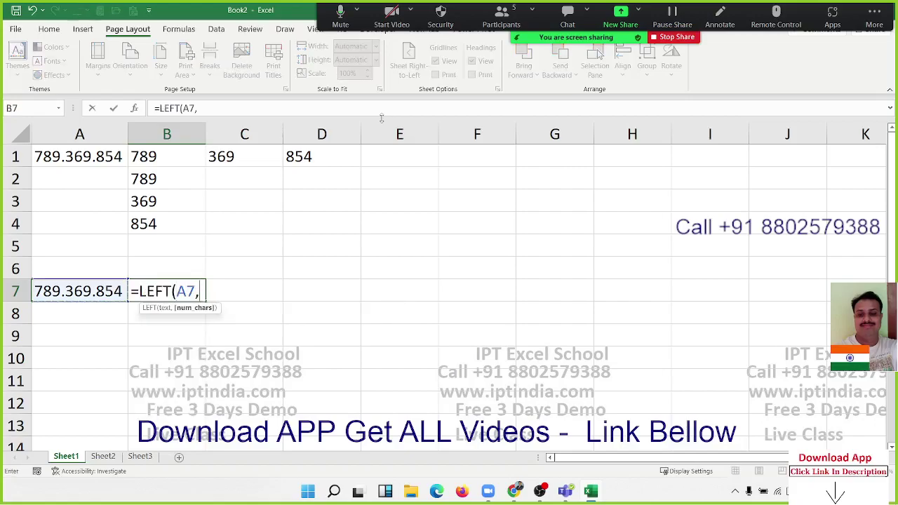
pyautogui.write('3')
pyautogui.press('Return')
pyautogui.press('Up')
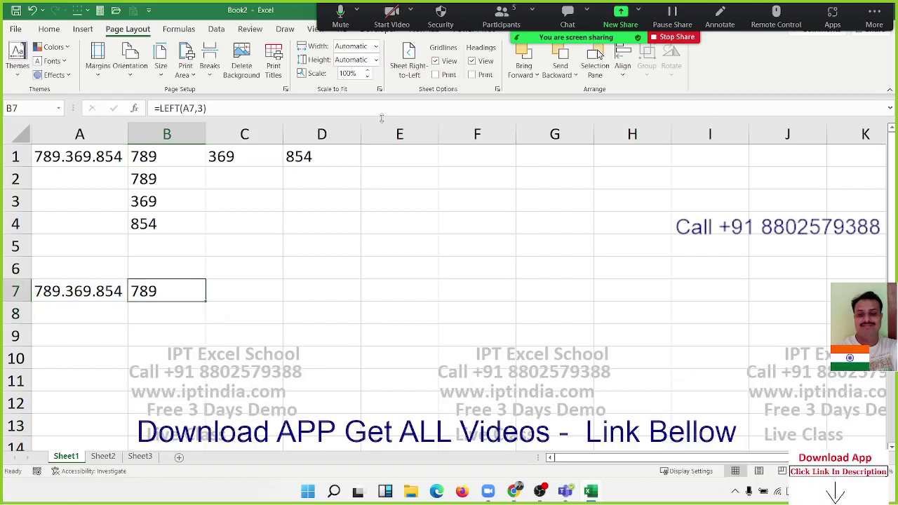
pyautogui.press('Right')
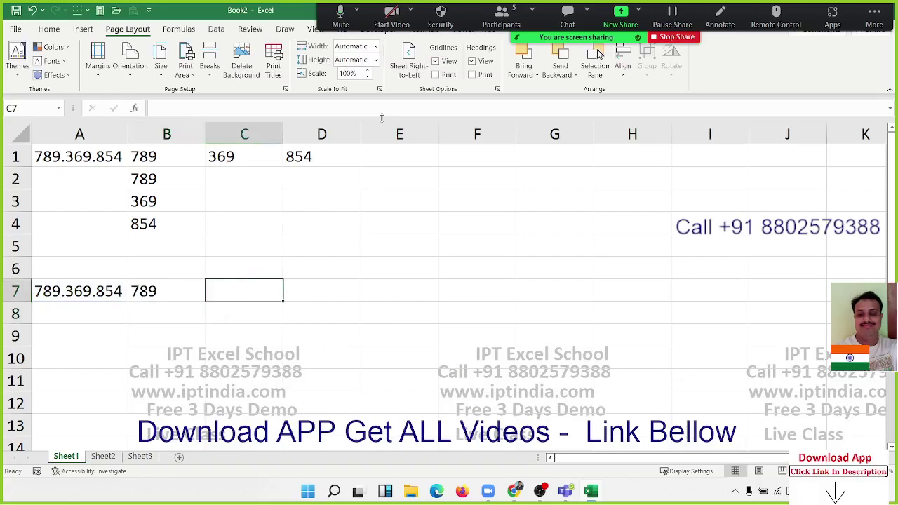
# Step: Enter =RIGHT(A7,3) in C7 to return the last three characters, 854
pyautogui.write('=ri')
pyautogui.press('Tab')
pyautogui.press('Left')
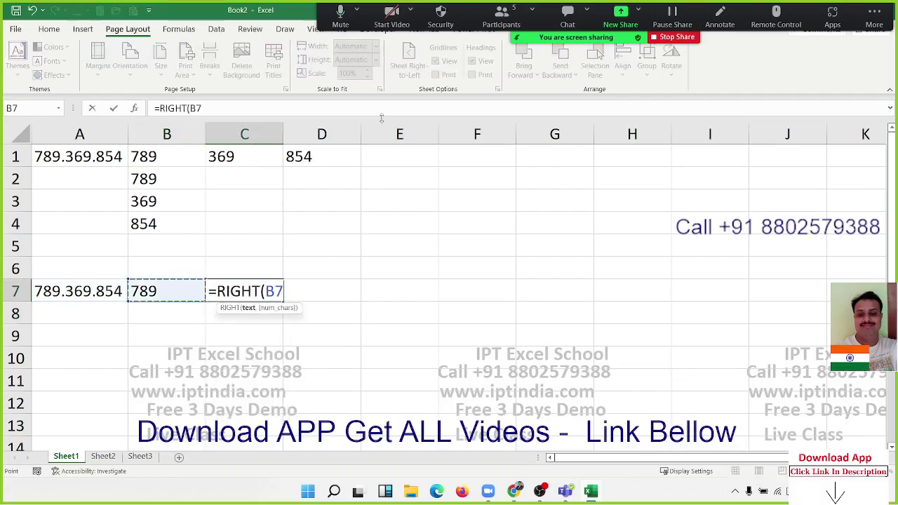
pyautogui.press('Left')
pyautogui.write(',')
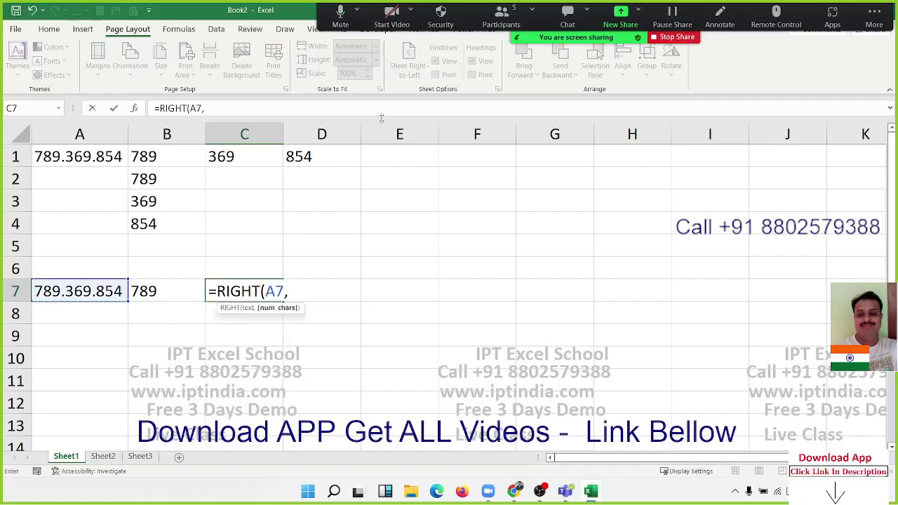
pyautogui.write('3')
pyautogui.press('Tab')
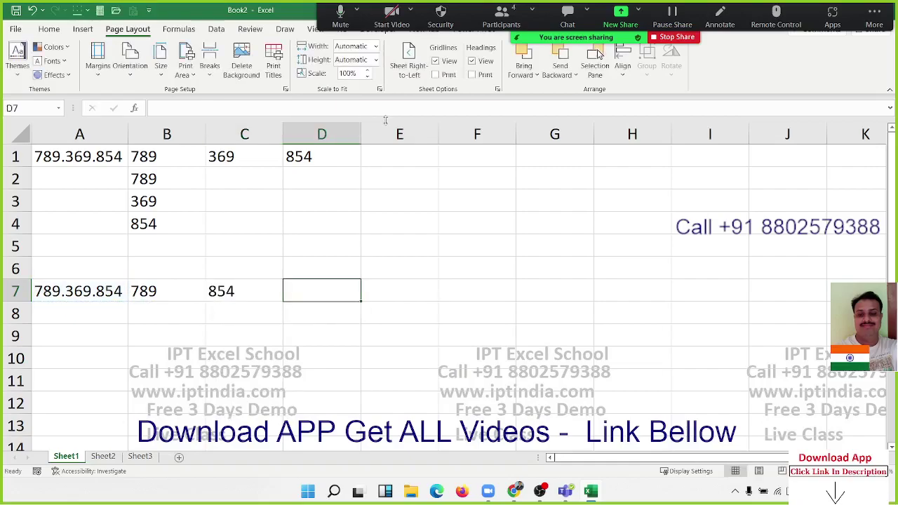
# Step: Move the 854 RIGHT result from C7 to D7, leaving C7 empty
pyautogui.press('Up')
pyautogui.press('Left')
pyautogui.press('Down')
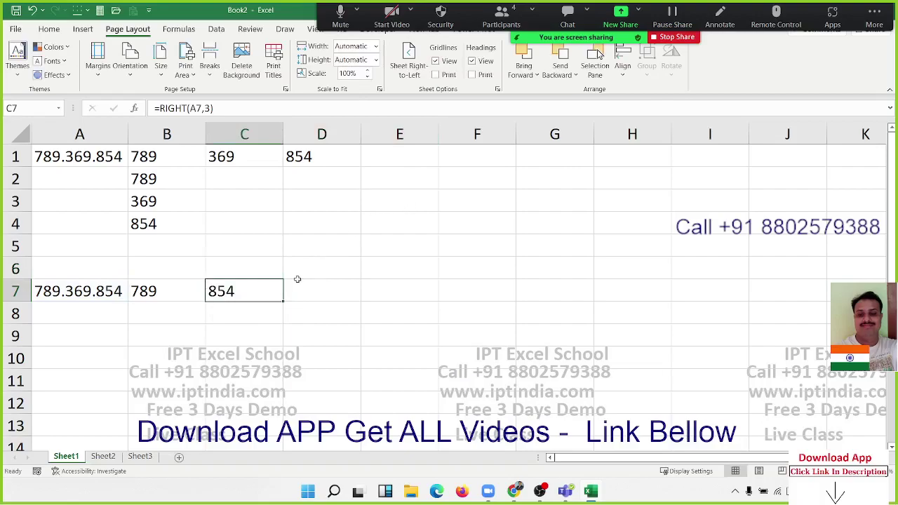
pyautogui.moveTo(263, 302); pyautogui.dragTo(295, 301)
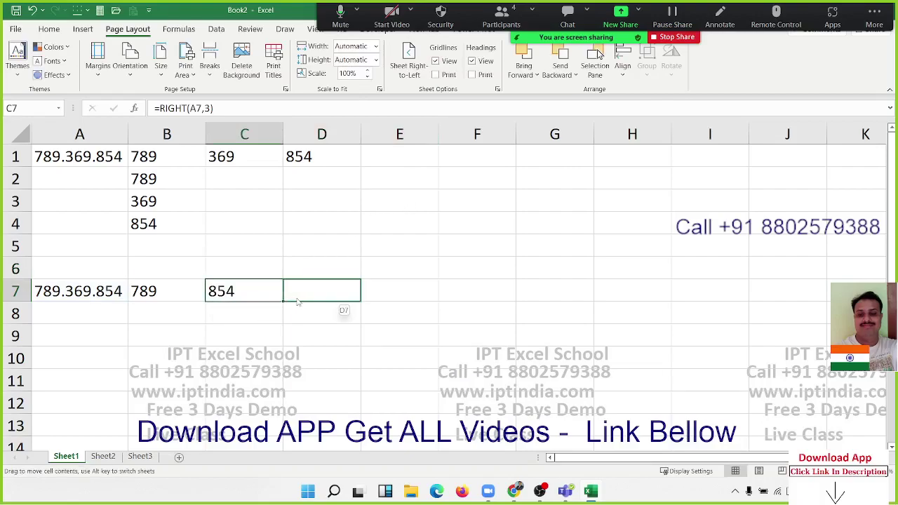
pyautogui.click(239, 298)
# Step: Enter =MID(A7,5,4) in C7, then correct the length to 3 to return 369
pyautogui.write('=mid')
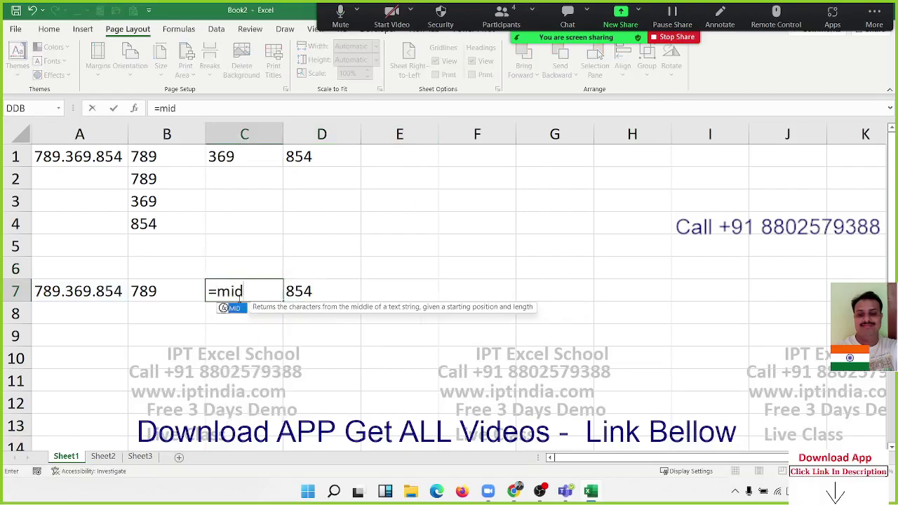
pyautogui.press('Tab')
pyautogui.press('Left')
pyautogui.press('Left')
pyautogui.write(',')
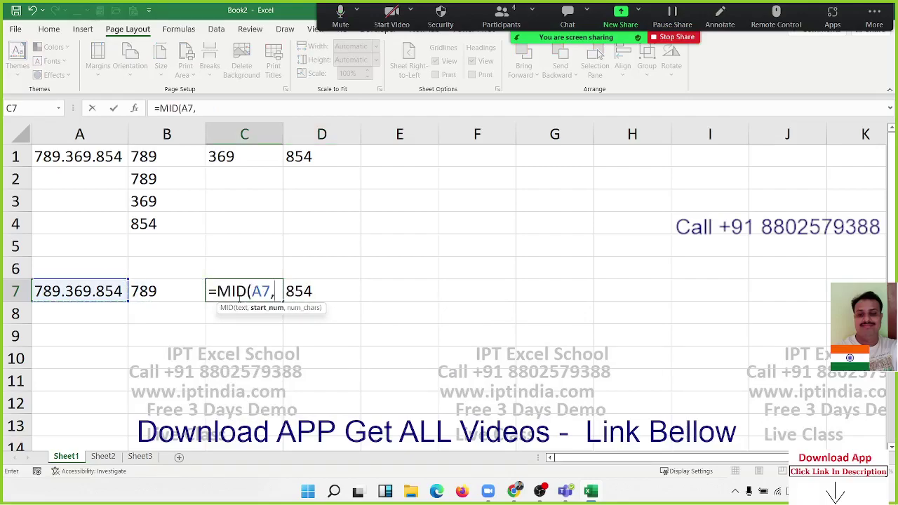
pyautogui.write('5,')
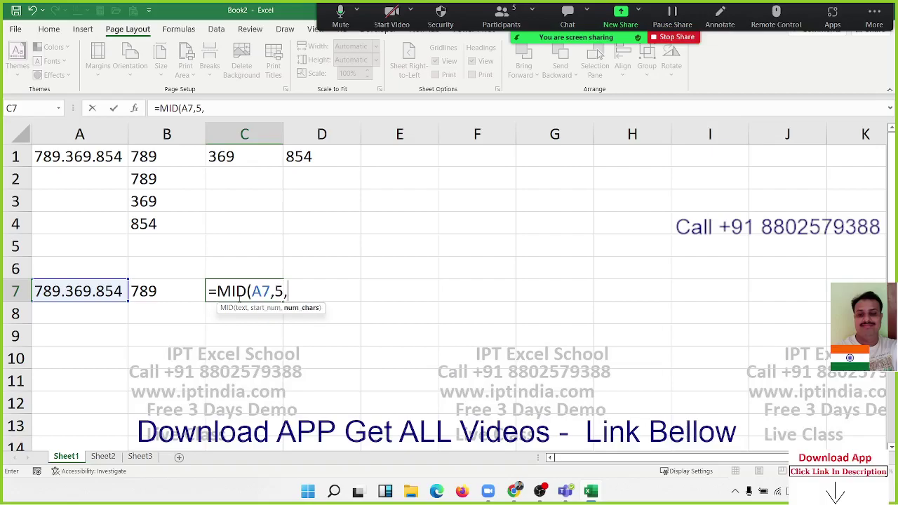
pyautogui.write('4')
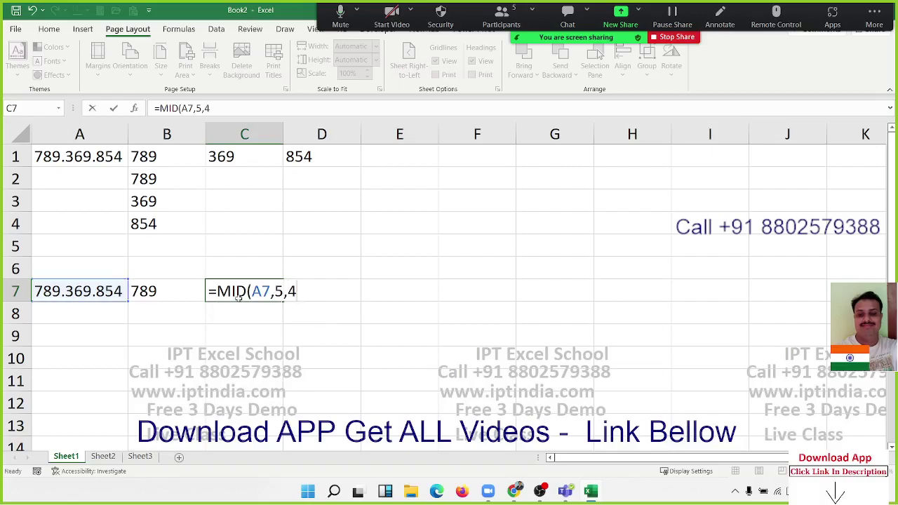
pyautogui.hotkey('ctrl', 'Return')
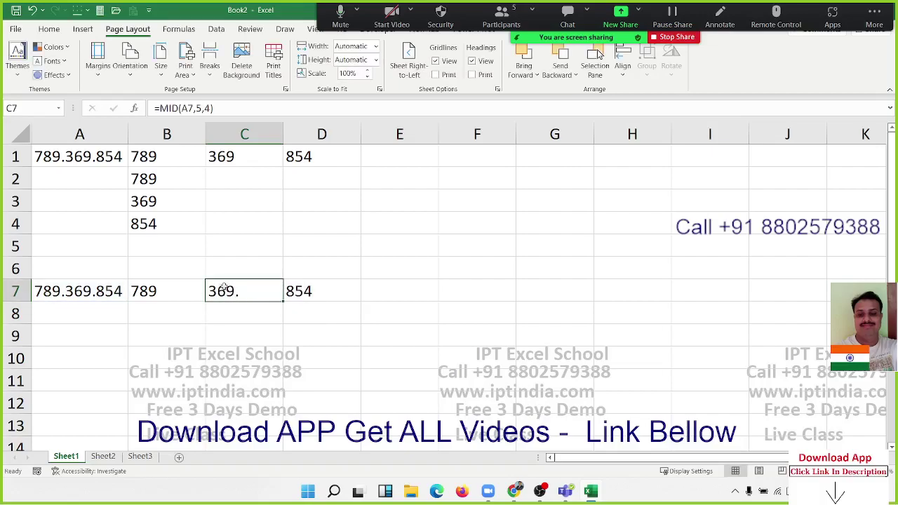
pyautogui.click(209, 107)
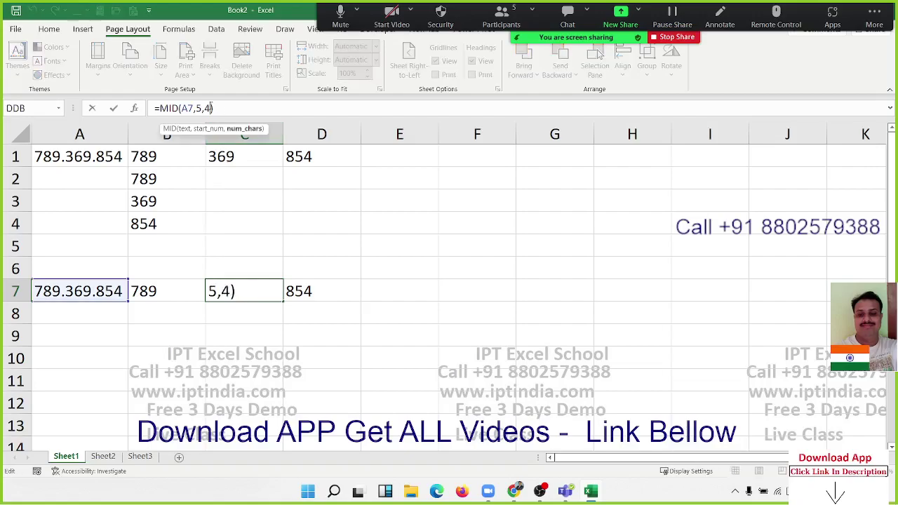
pyautogui.press('BackSpace')
pyautogui.write('3')
pyautogui.press('Return')
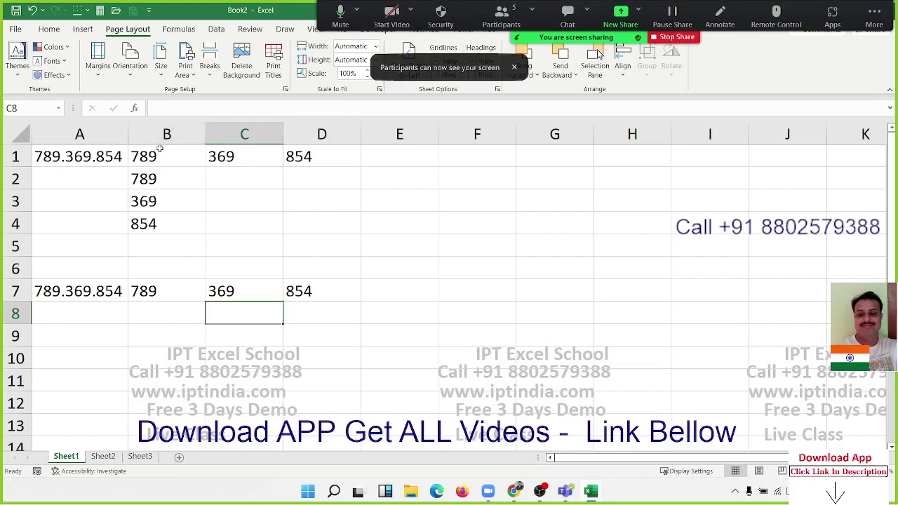
# Step: Type a two-word full name into A9
pyautogui.click(92, 330)
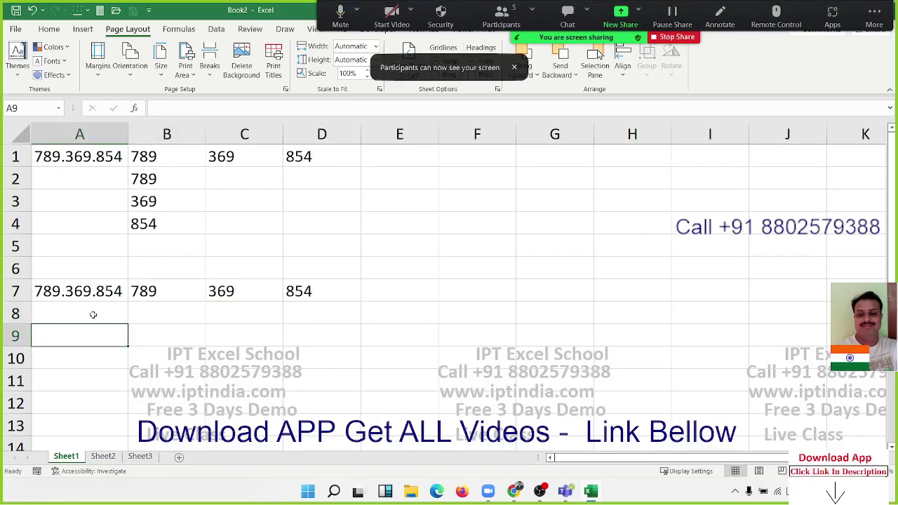
pyautogui.write('Su')
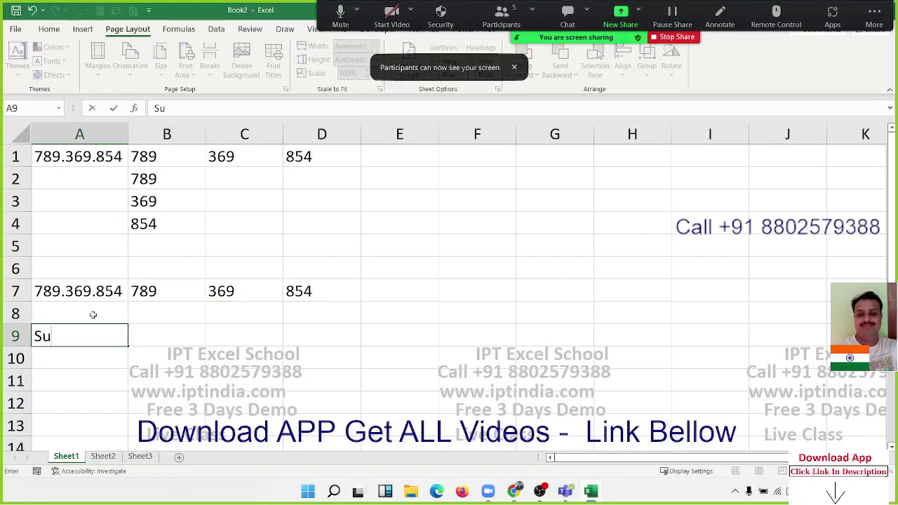
pyautogui.write('jeet ')
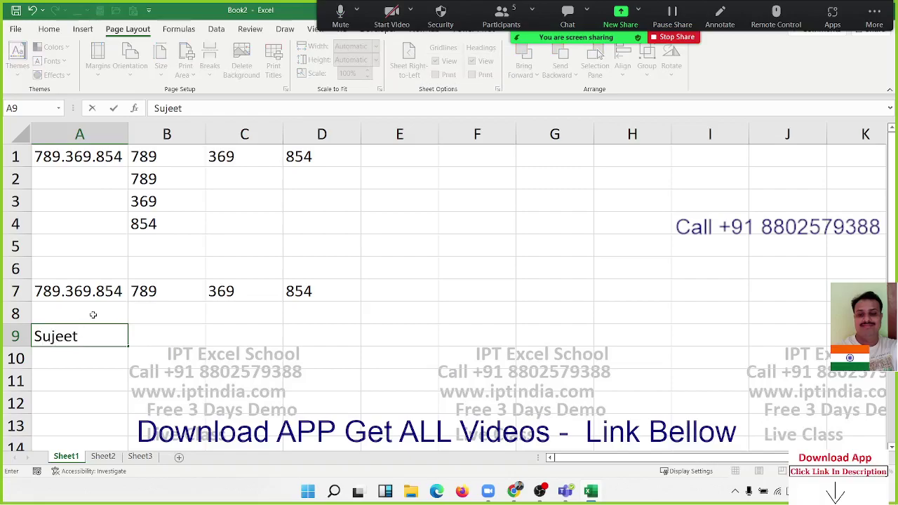
pyautogui.write('Kumar')
pyautogui.press('Tab')
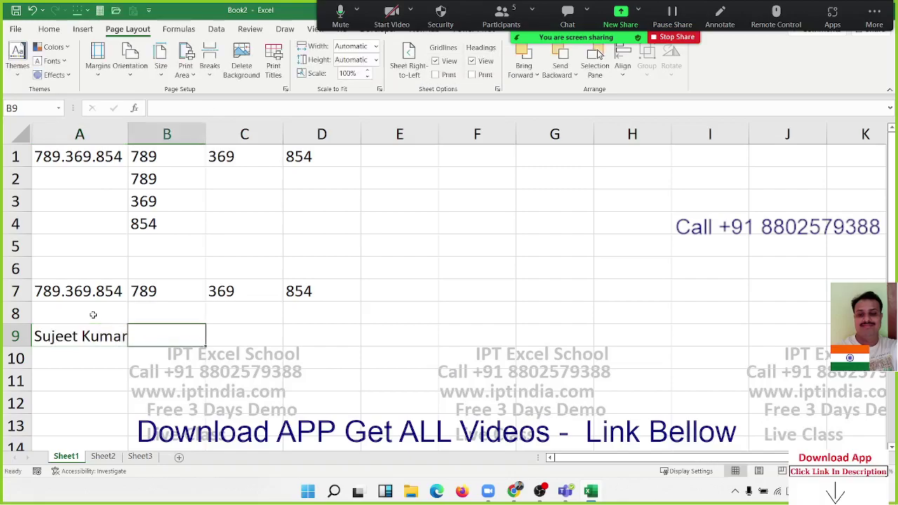
pyautogui.press('Down')
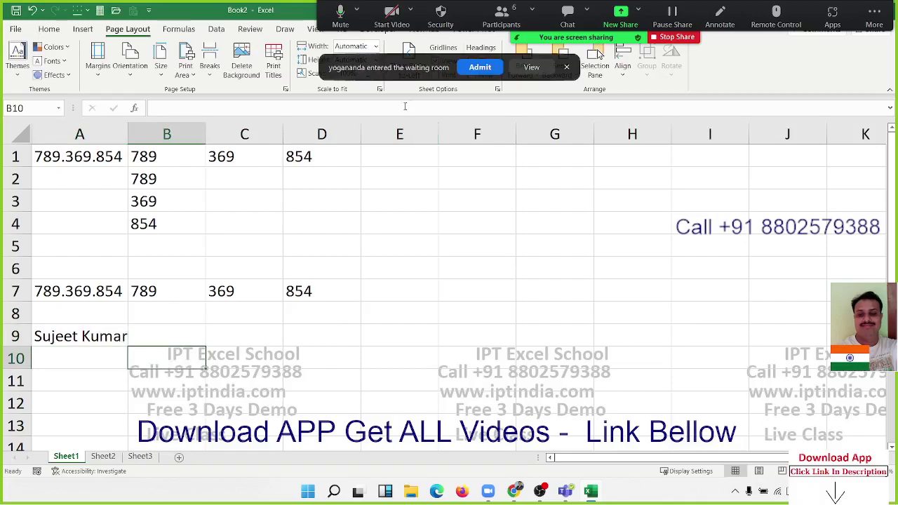
pyautogui.click(470, 73)
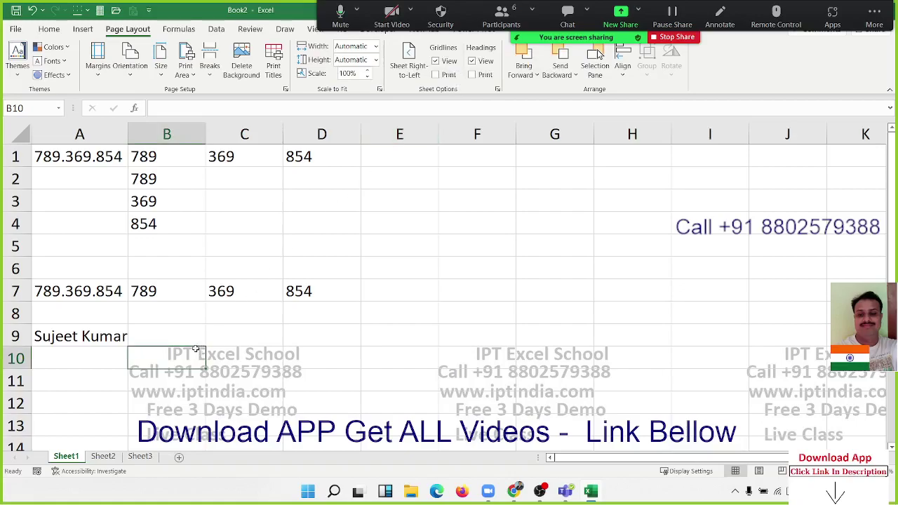
# Step: Enter =FIND(" ",A9,1) in B10 to return the space position, 7
pyautogui.write('=')
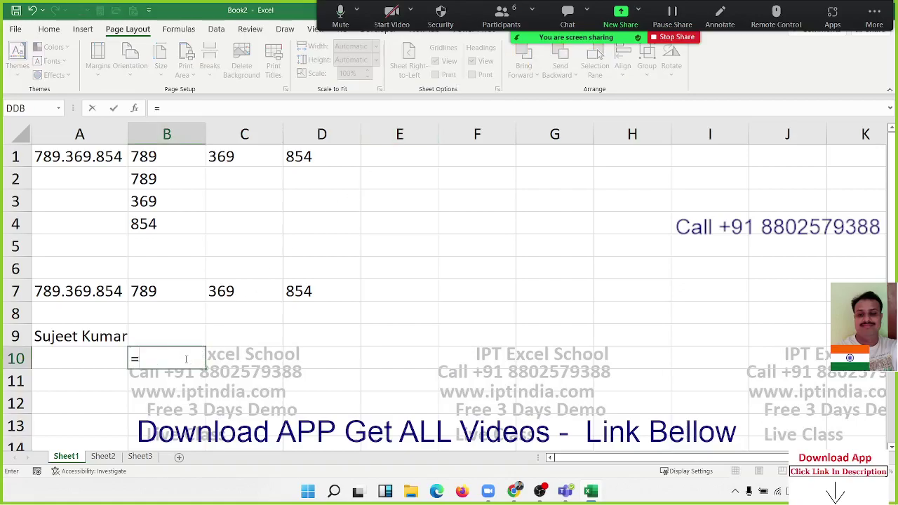
pyautogui.write('find')
pyautogui.press('Tab')
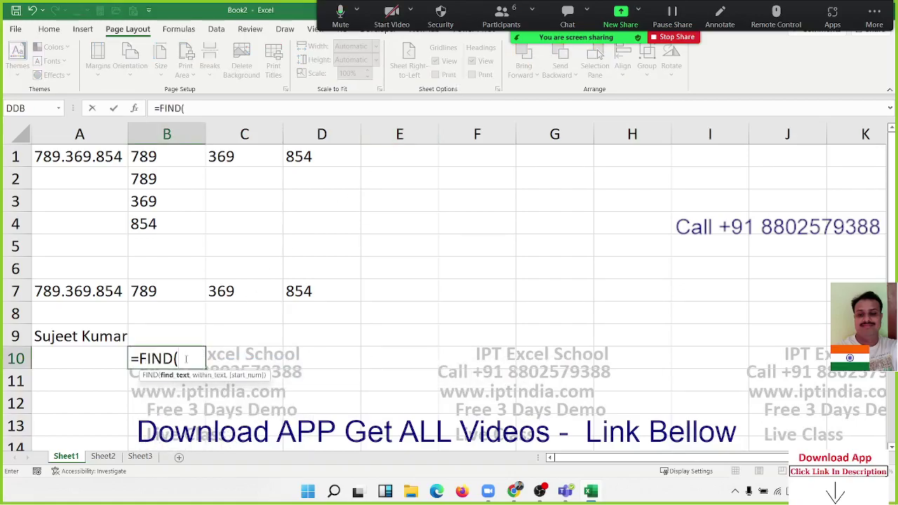
pyautogui.write('" ')
pyautogui.write('",')
pyautogui.click(96, 328)
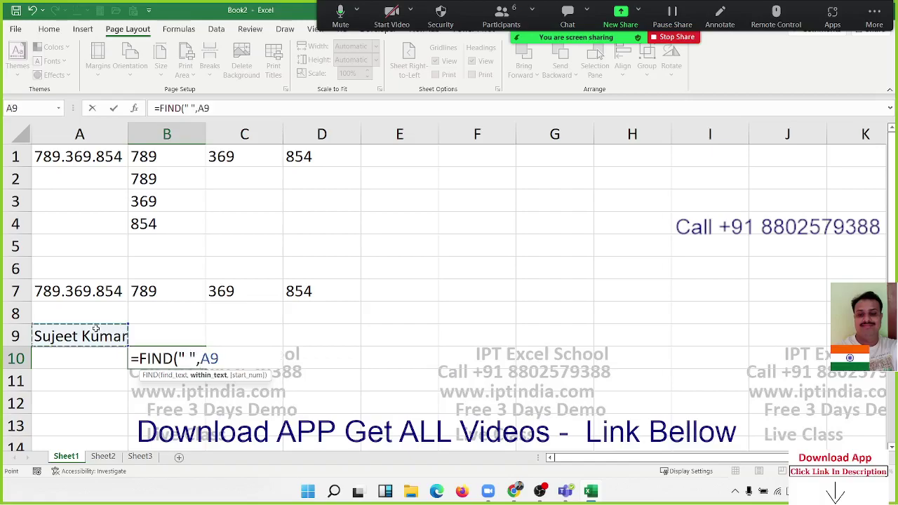
pyautogui.write(',')
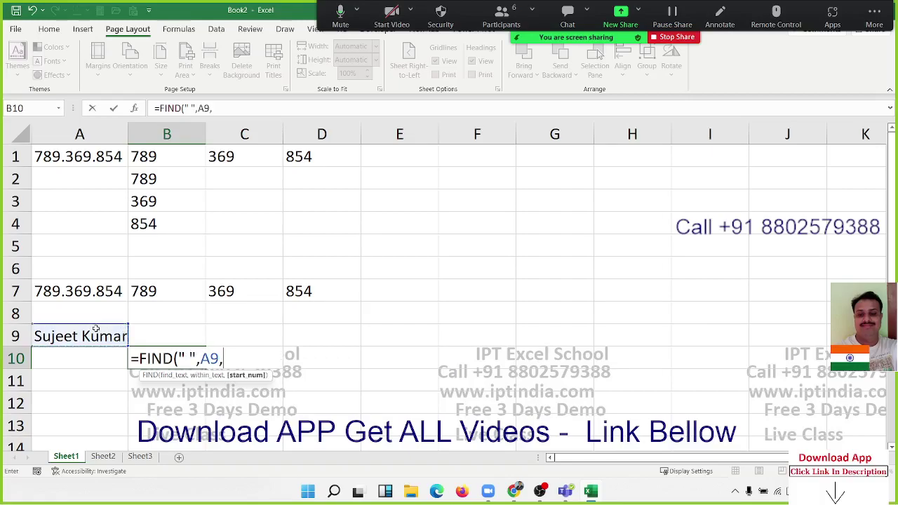
pyautogui.write('"')
pyautogui.press('BackSpace')
pyautogui.write('1')
pyautogui.press('Return')
pyautogui.press('Up')
pyautogui.press('Up')
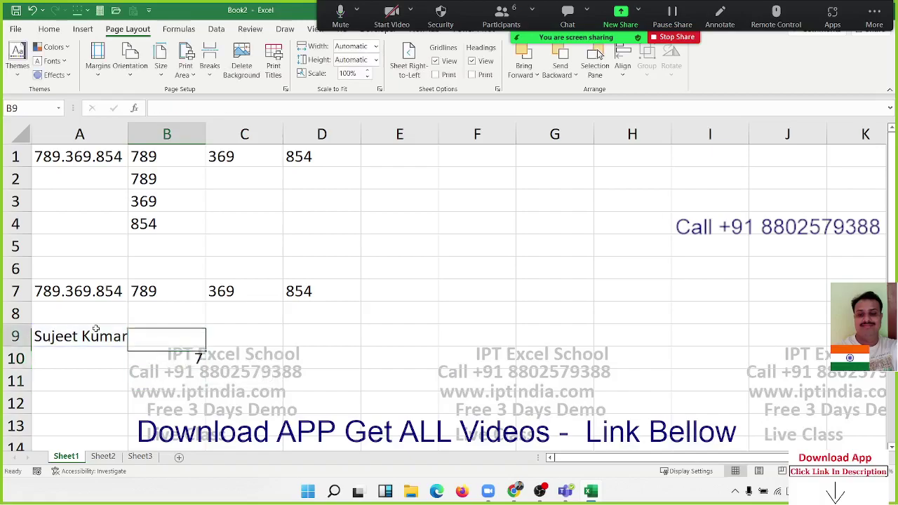
# Step: Enter =LEFT(A9,B10-1) in B9 to extract the first name
pyautogui.write('=le')
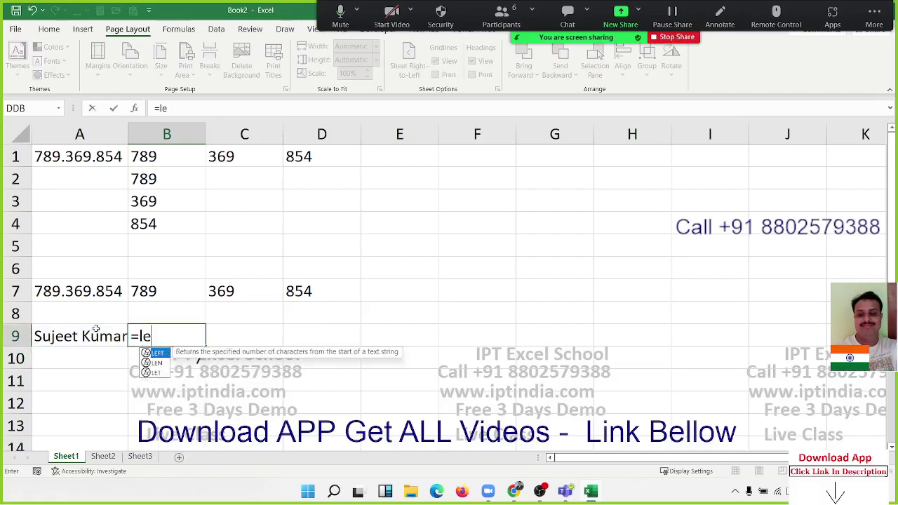
pyautogui.press('Tab')
pyautogui.click(97, 330)
pyautogui.write(',')
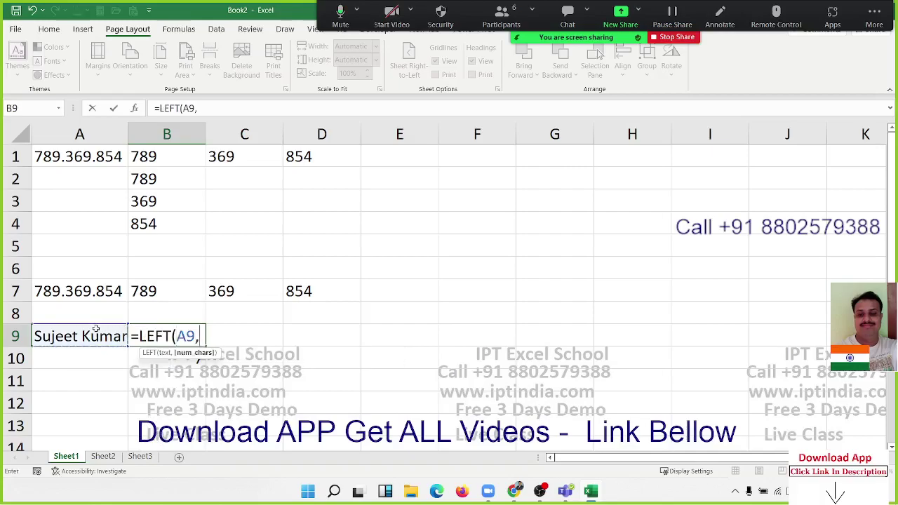
pyautogui.press('Down')
pyautogui.write('-1')
pyautogui.press('Return')
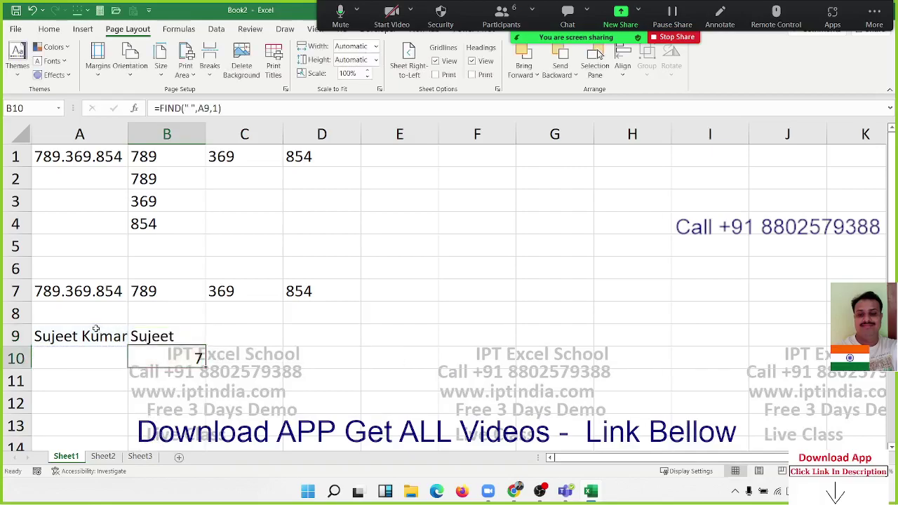
pyautogui.press('Up')
pyautogui.press('Right')
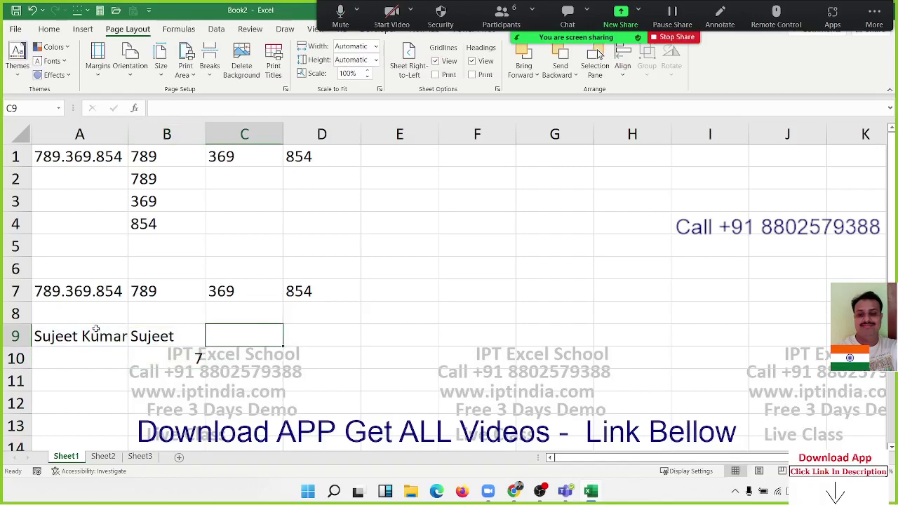
# Step: Build =RIGHT(A9,LEN(A9)-B10) in C9 to extract the surname
pyautogui.write('=ri')
pyautogui.press('Tab')
pyautogui.click(97, 330)
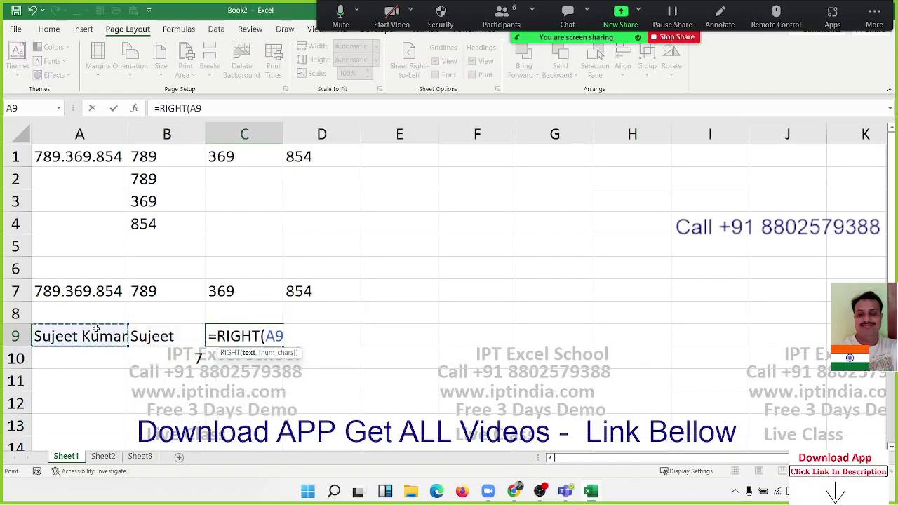
pyautogui.write(',')
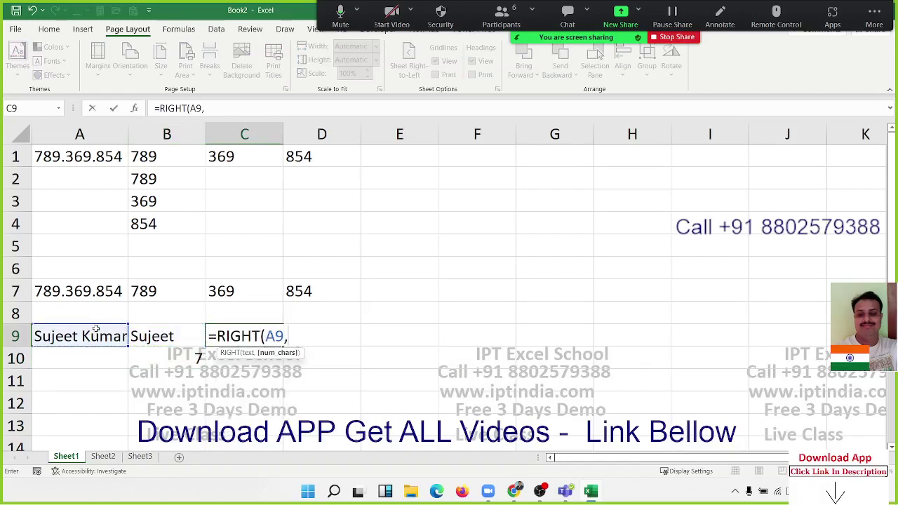
pyautogui.write('ri')
pyautogui.press('BackSpace')
pyautogui.press('BackSpace')
pyautogui.write('le')
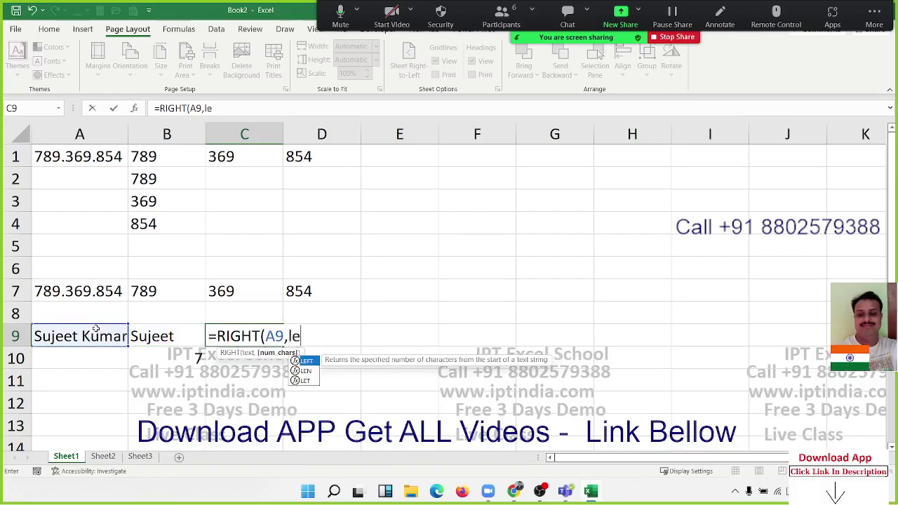
pyautogui.press('Tab')
pyautogui.press('Left')
pyautogui.press('BackSpace')
pyautogui.press('BackSpace')
pyautogui.press('BackSpace')
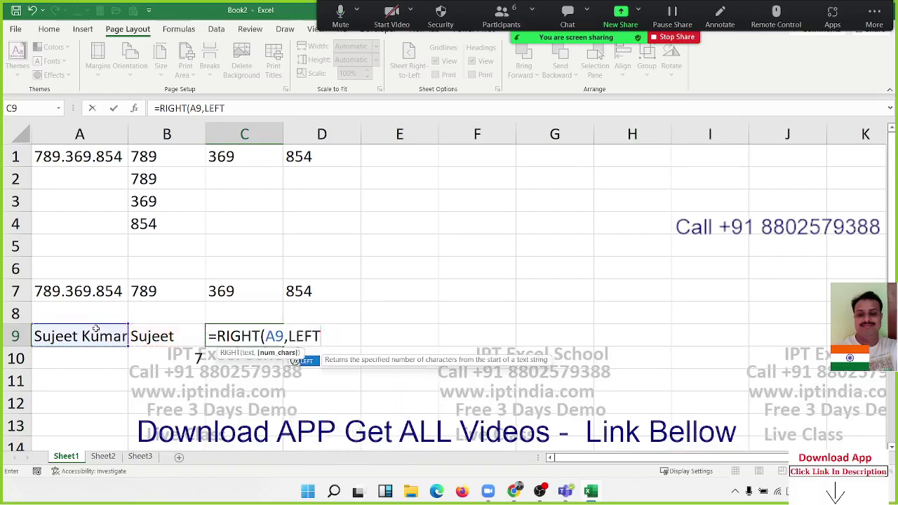
pyautogui.press('BackSpace')
pyautogui.press('BackSpace')
pyautogui.write('n(')
pyautogui.click(96, 330)
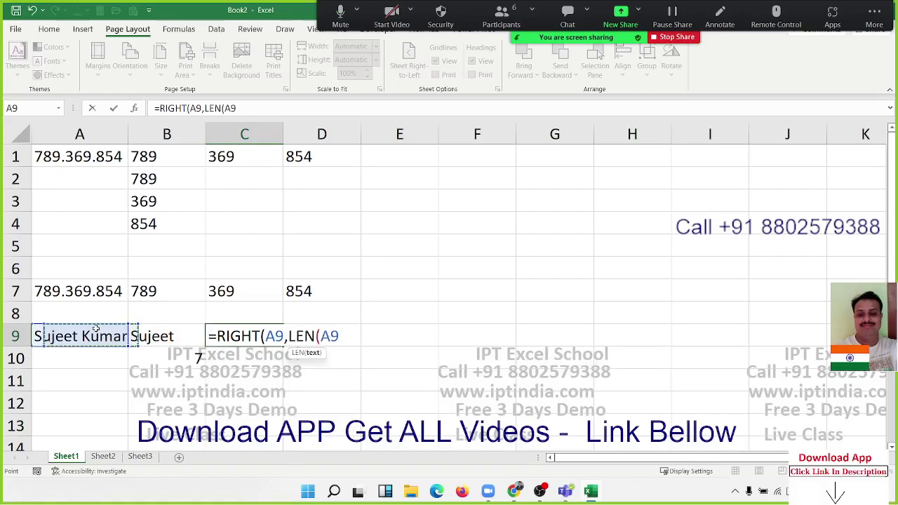
pyautogui.write(')')
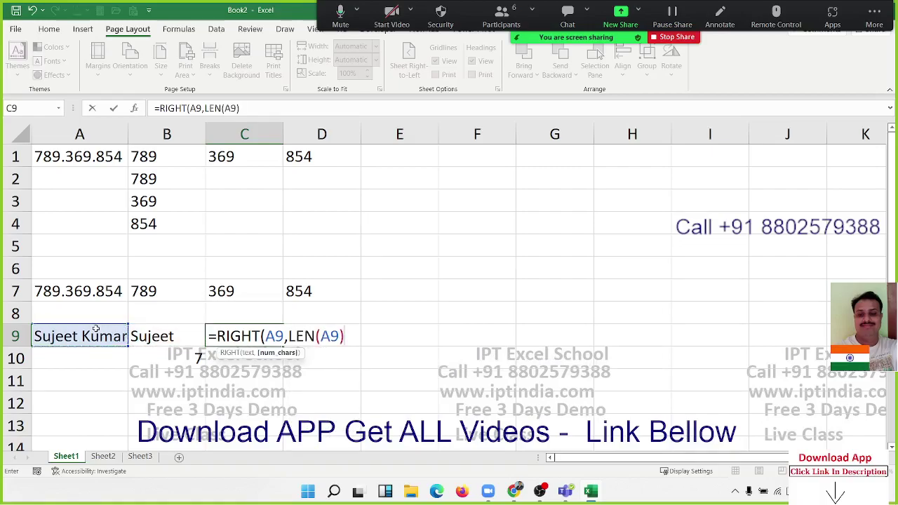
pyautogui.write('-')
pyautogui.click(188, 362)
# Step: Commit the C9 formula accepting Excel's suggested correction, then review B9 and C9
pyautogui.press('Return')
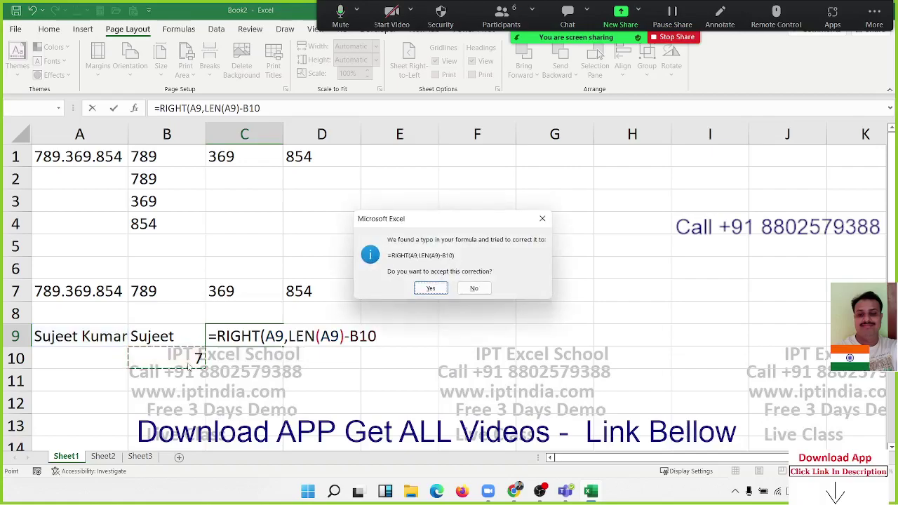
pyautogui.press('Return')
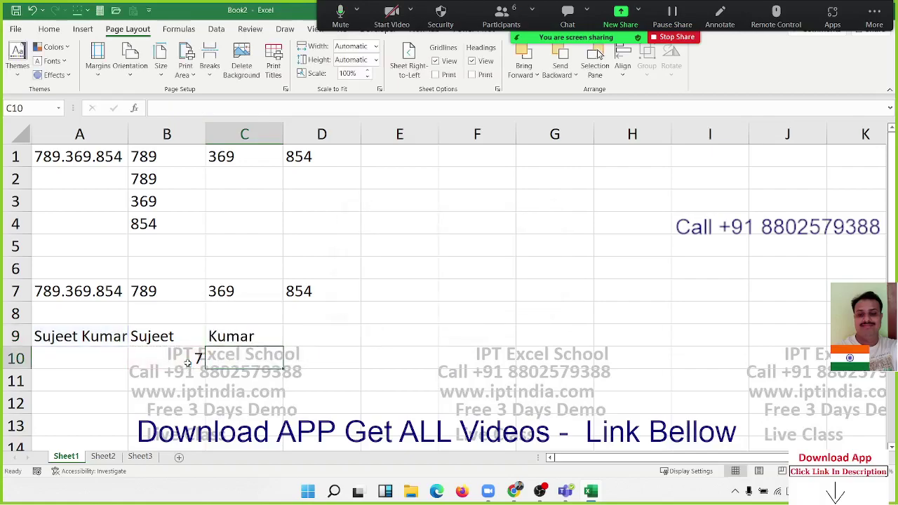
pyautogui.press('Left')
pyautogui.press('Up')
pyautogui.press('Right')
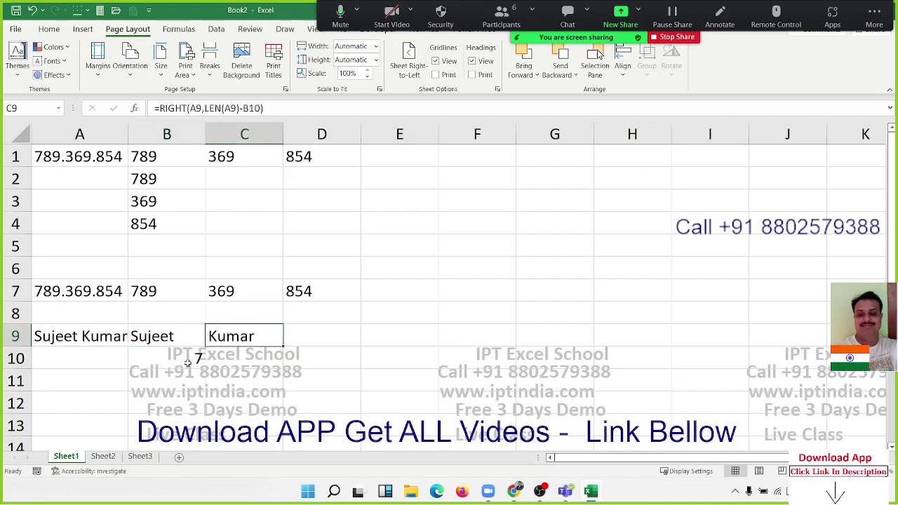
# Step: Compare the first-name formula in B9 with the last-name formula in C9
pyautogui.press('Left')
pyautogui.press('Right')
pyautogui.press('Left')
pyautogui.press('Right')
pyautogui.press('Left')
pyautogui.press('Left')
pyautogui.press('Right')
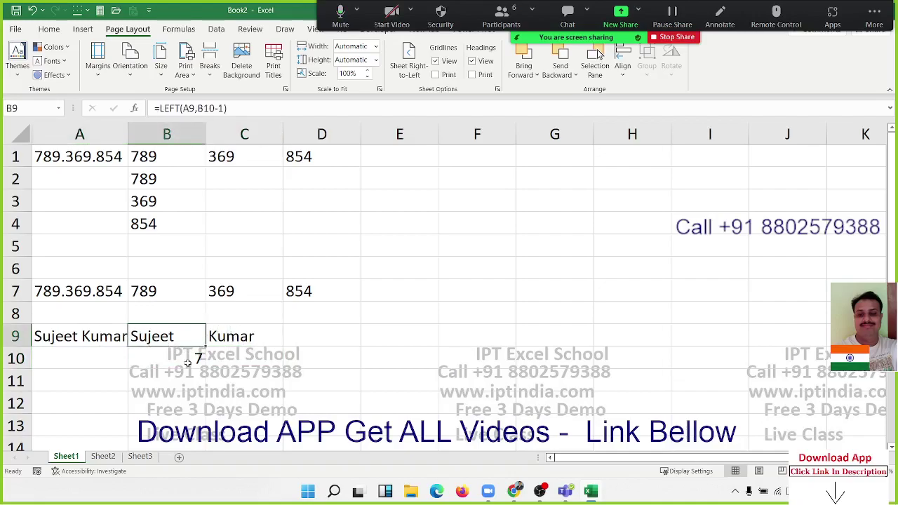
pyautogui.press('Right')
pyautogui.press('Left')
pyautogui.press('Right')
pyautogui.press('Left')
pyautogui.press('Right')
pyautogui.press('Left')
pyautogui.press('Right')
pyautogui.press('Left')
pyautogui.press('Right')
pyautogui.press('Left')
pyautogui.press('Right')
pyautogui.press('Left')
pyautogui.press('Left')
pyautogui.press('Right')
pyautogui.press('Right')
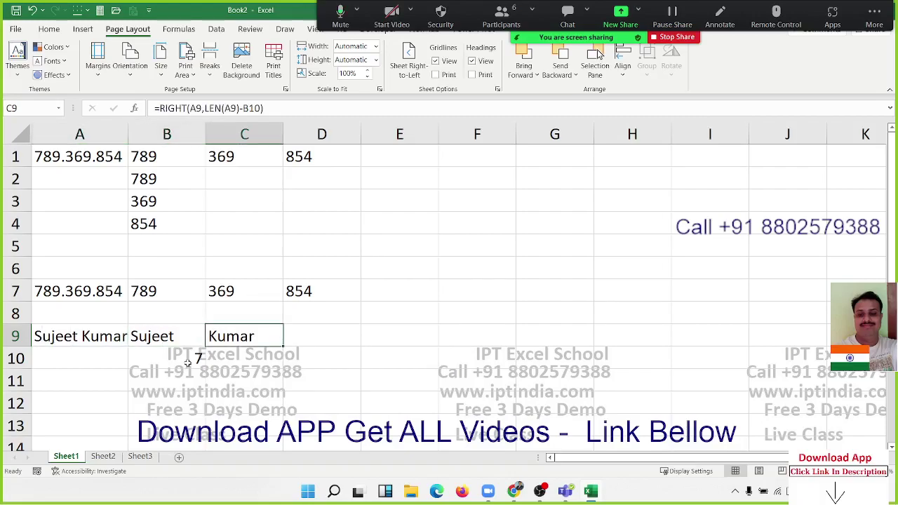
# Step: Replace A9 with a shorter two-word name and confirm B10 shows 4 and B9/C9 update
pyautogui.press('Left')
pyautogui.press('Left')
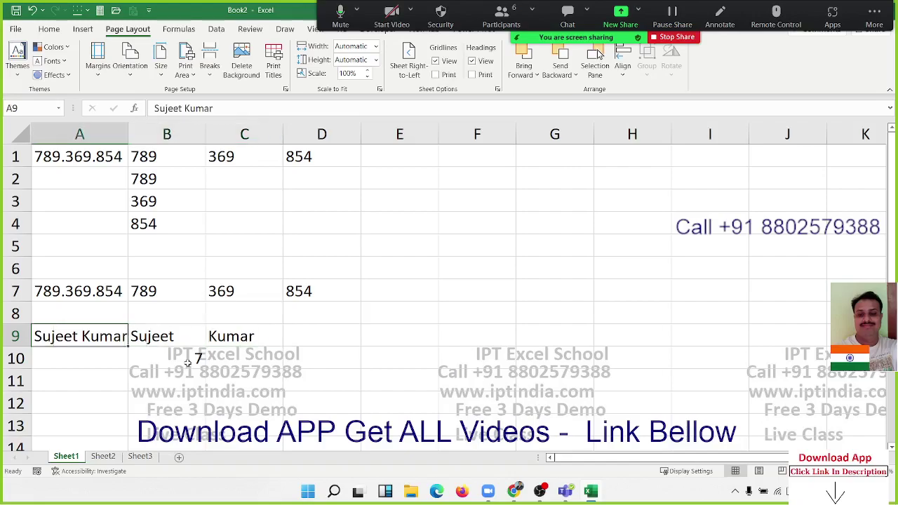
pyautogui.write('Raj')
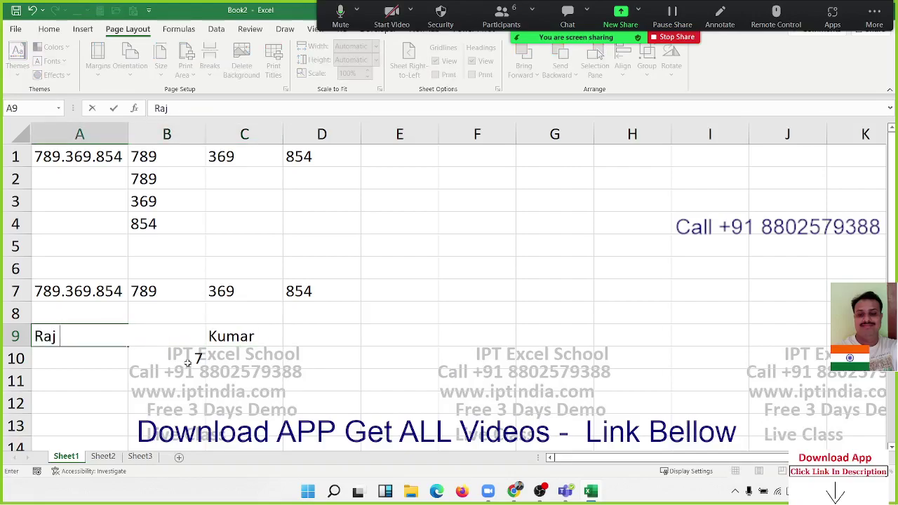
pyautogui.write('Kumar')
pyautogui.press('Return')
pyautogui.click(188, 360)
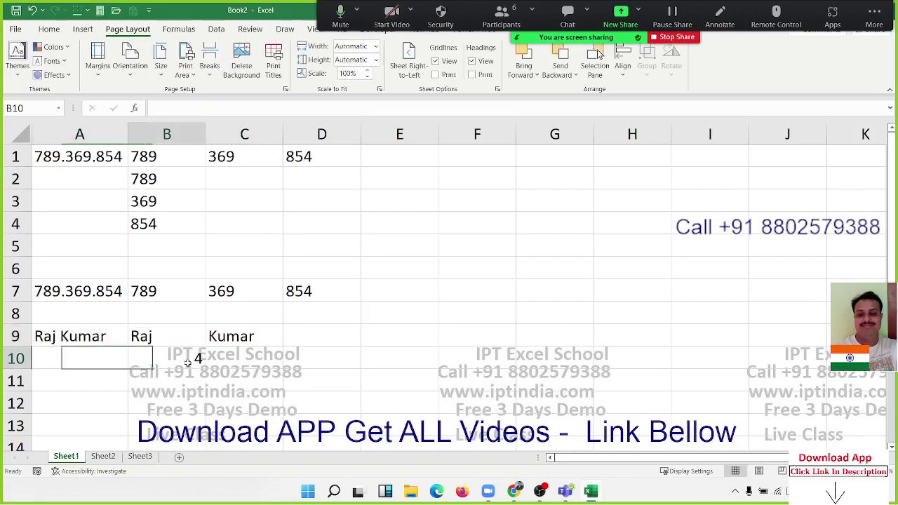
pyautogui.press('Up')
pyautogui.press('Right')
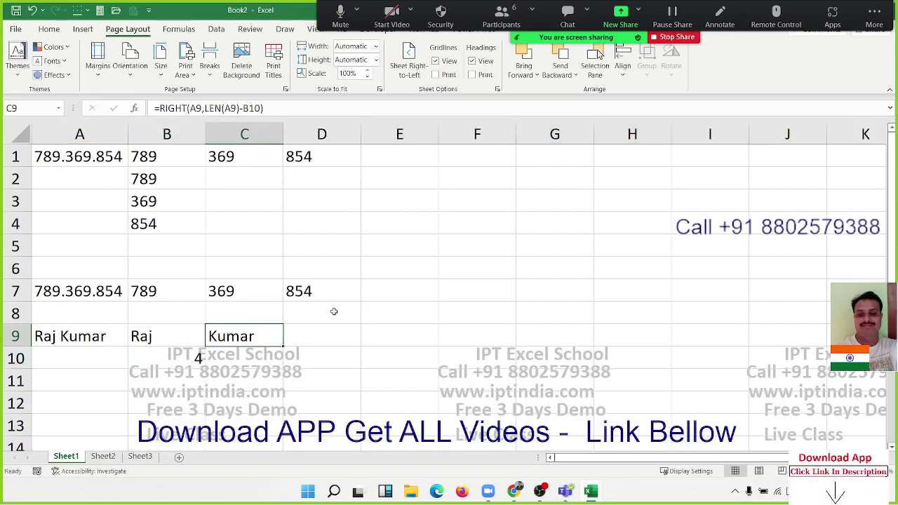
pyautogui.click(155, 340)
pyautogui.click(211, 338)
# Step: Enter a two-word full name in E2 and autofit column E to fit it
pyautogui.click(457, 214)
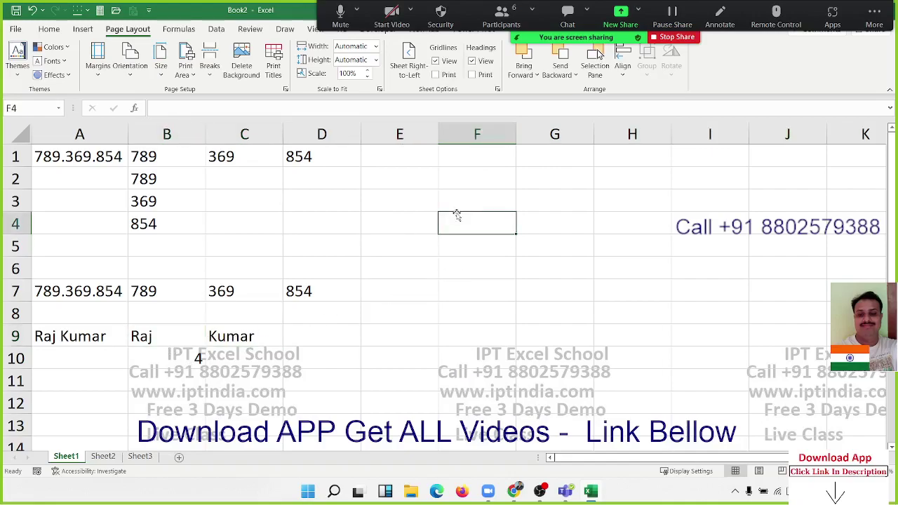
pyautogui.click(407, 174)
pyautogui.write('Suje')
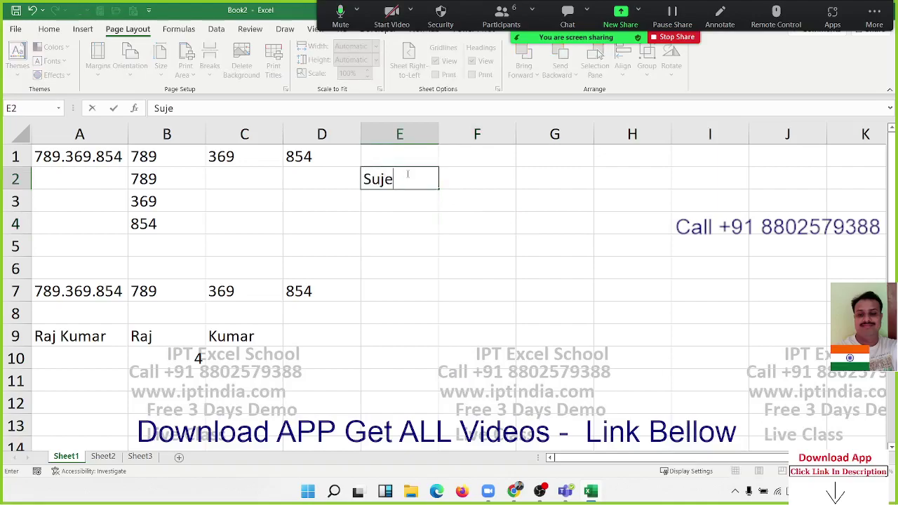
pyautogui.write('et Kumar')
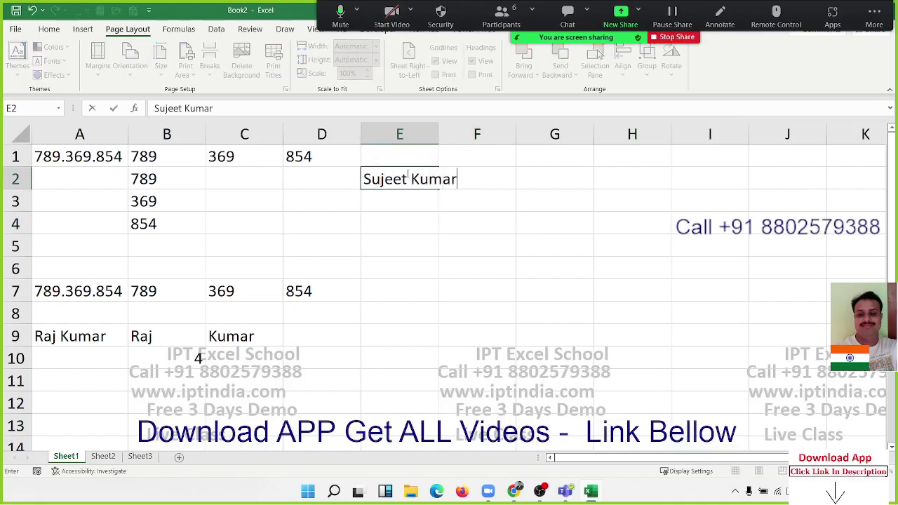
pyautogui.press('Tab')
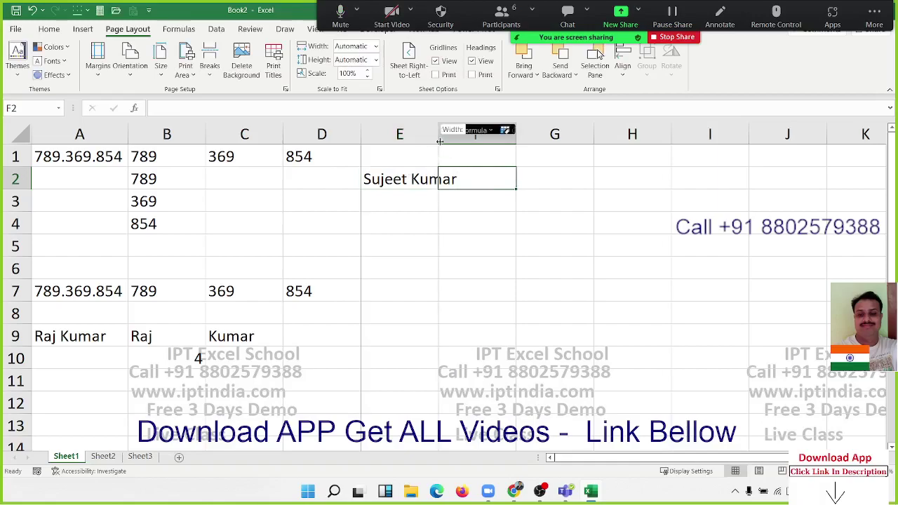
pyautogui.doubleClick(438, 137)
# Step: Extract the first name in F2 with =TEXTBEFORE(E2," ")
pyautogui.write('=')
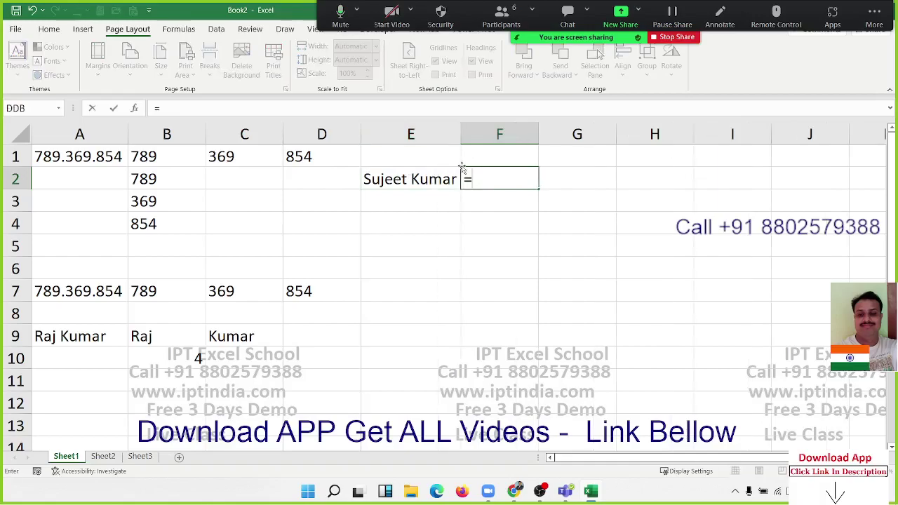
pyautogui.write('te')
pyautogui.press('Down')
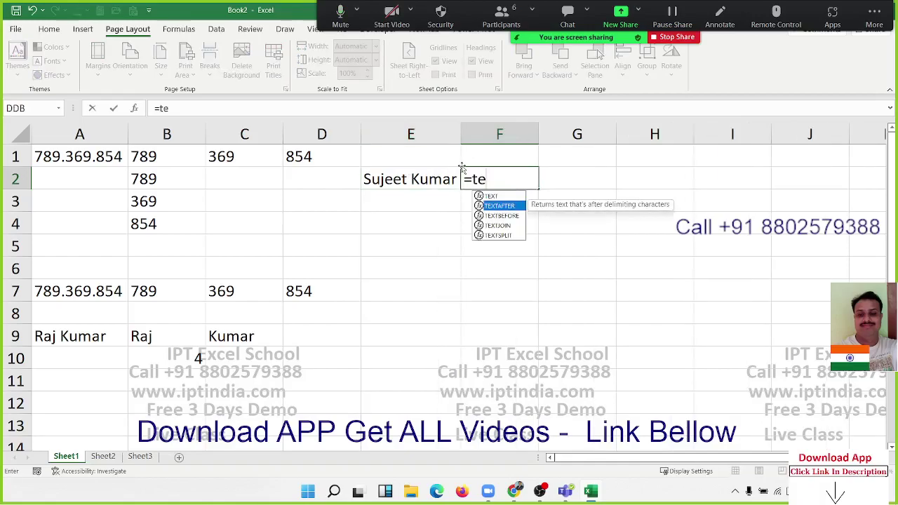
pyautogui.press('Down')
pyautogui.press('Tab')
pyautogui.press('Left')
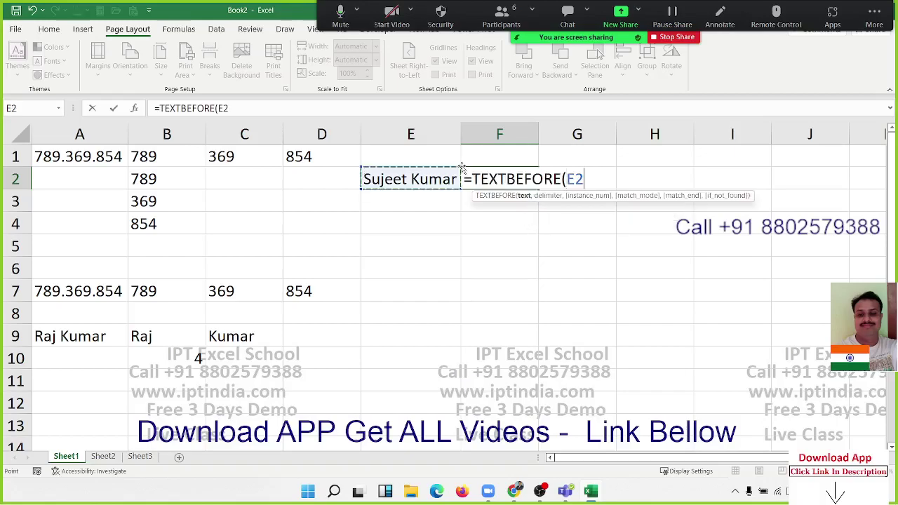
pyautogui.write(', "')
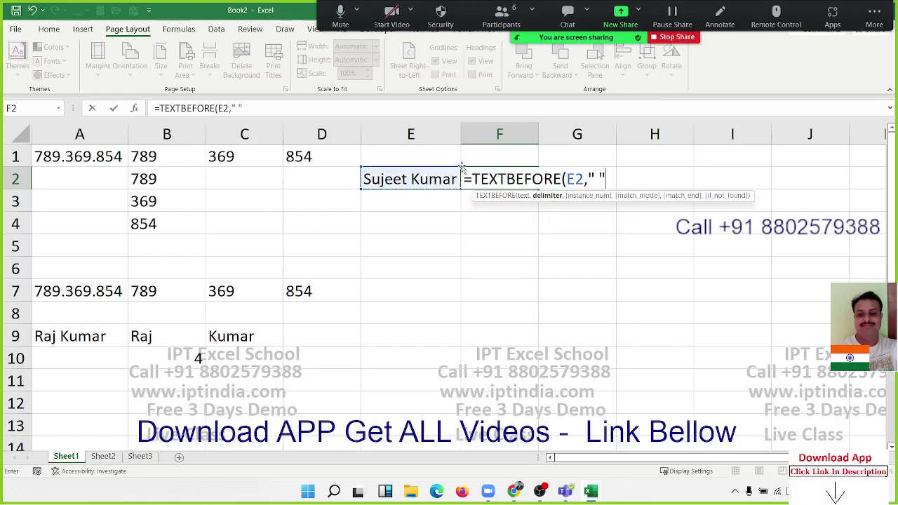
pyautogui.press('Return')
pyautogui.press('Up')
# Step: Extract the surname in G2 with =TEXTAFTER(E2," ")
pyautogui.press('Right')
pyautogui.press('Right')
pyautogui.write('=')
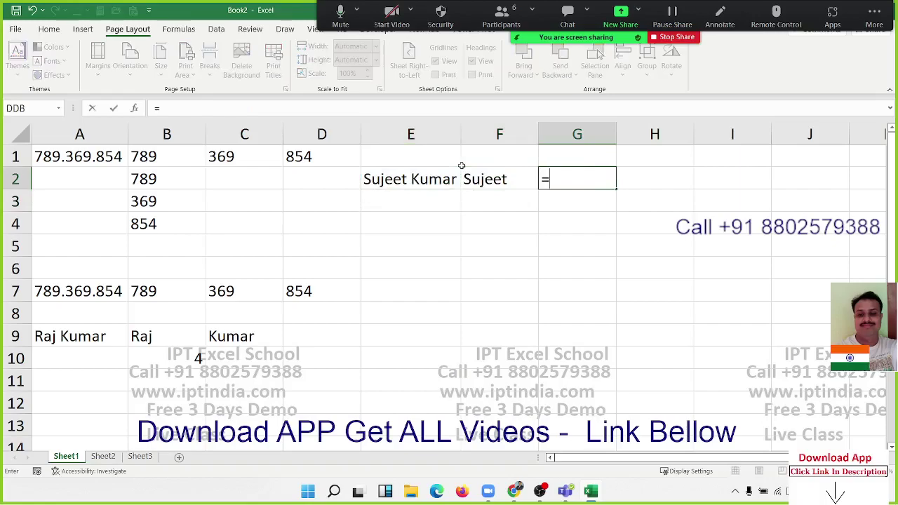
pyautogui.write('te')
pyautogui.press('Down')
pyautogui.press('Tab')
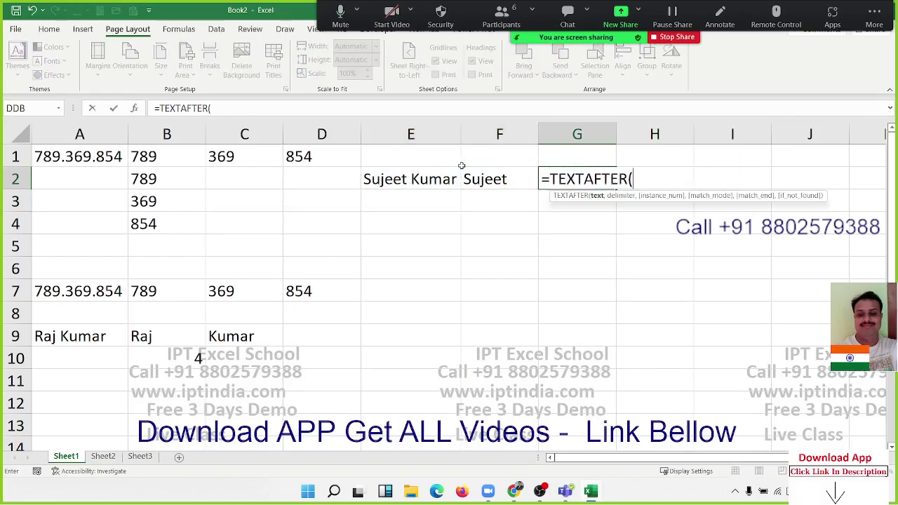
pyautogui.press('Left')
pyautogui.press('Left')
pyautogui.write(',"')
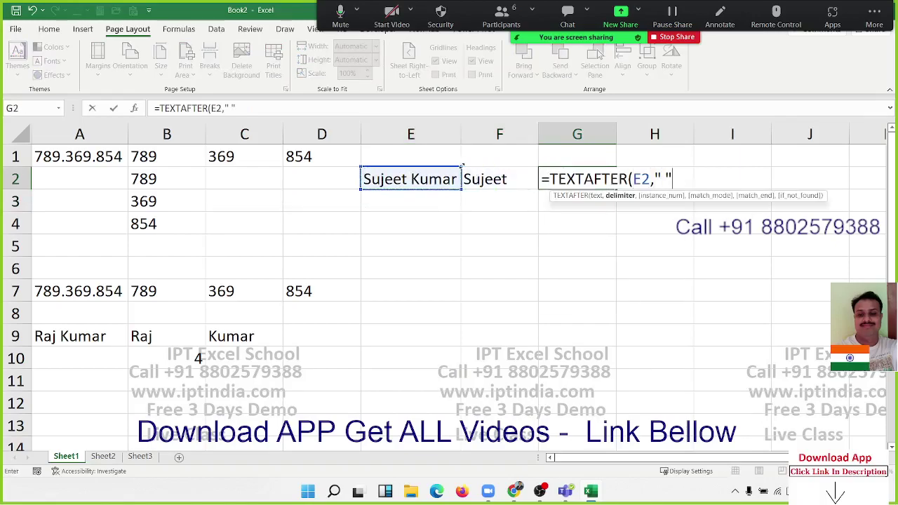
pyautogui.press('Return')
pyautogui.press('Up')
pyautogui.press('Left')
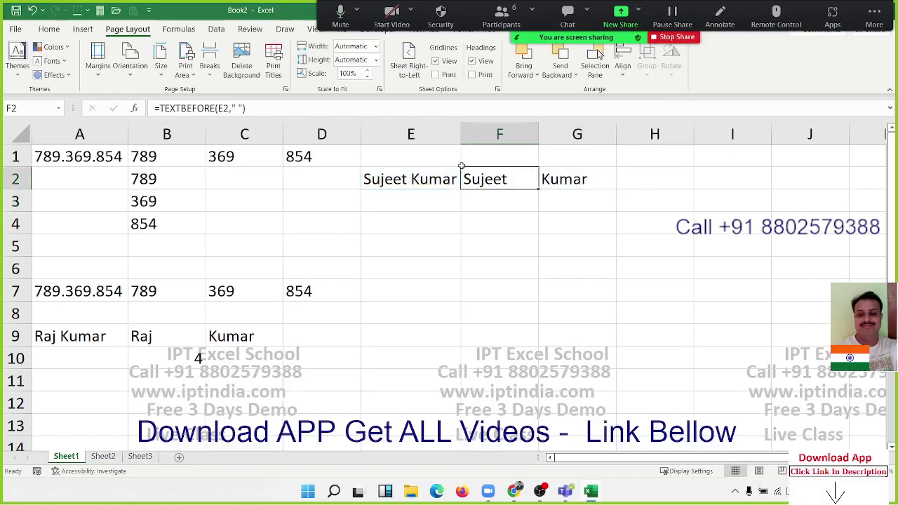
pyautogui.press('Right')
pyautogui.press('Down')
pyautogui.press('Down')
pyautogui.press('Left')
pyautogui.press('Left')
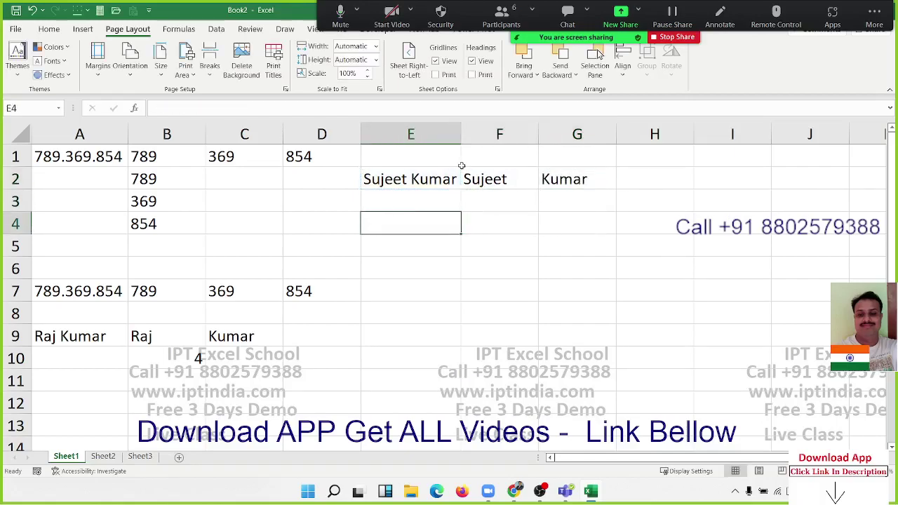
# Step: Enter a three-word full name in E4
pyautogui.write('Sujeet ')
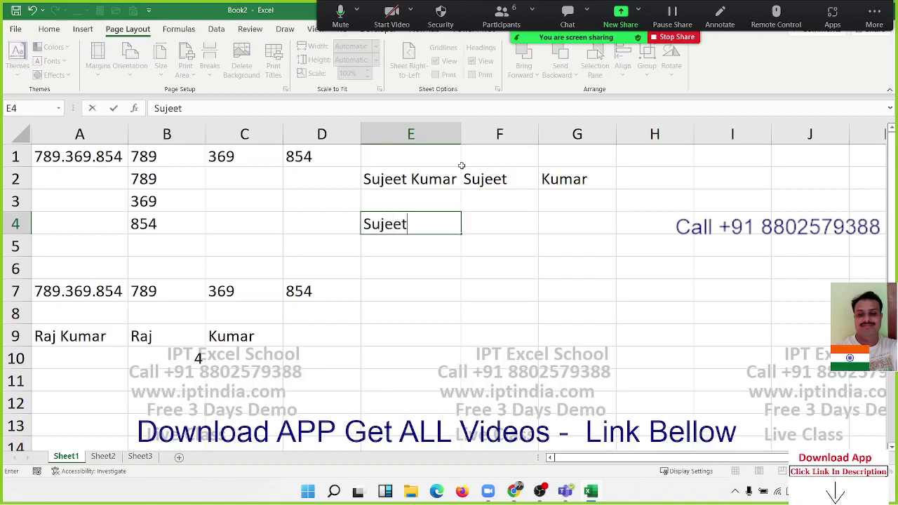
pyautogui.write('Kumar ')
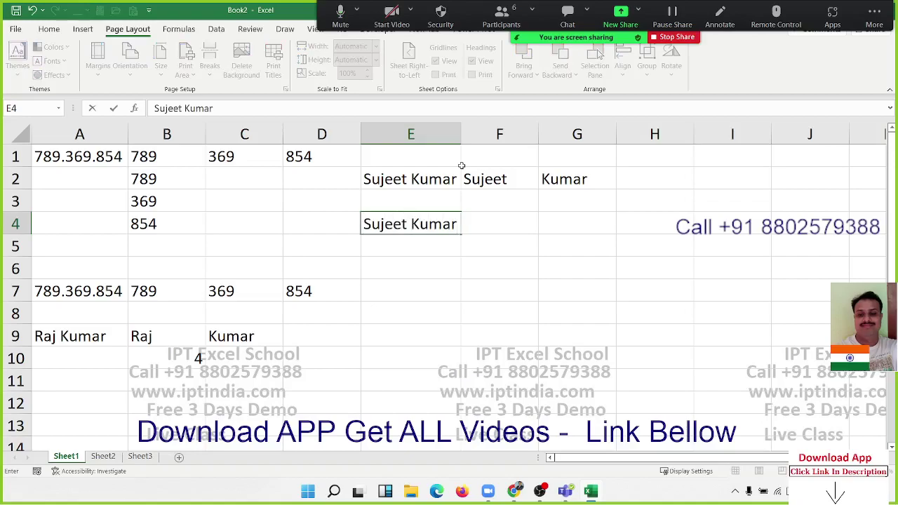
pyautogui.write('Singh')
pyautogui.press('Return')
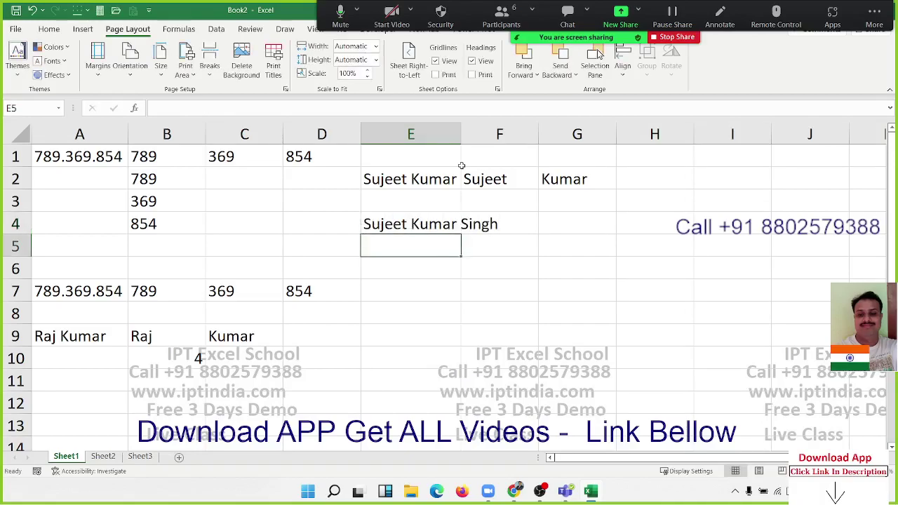
pyautogui.press('Right')
pyautogui.press('Up')
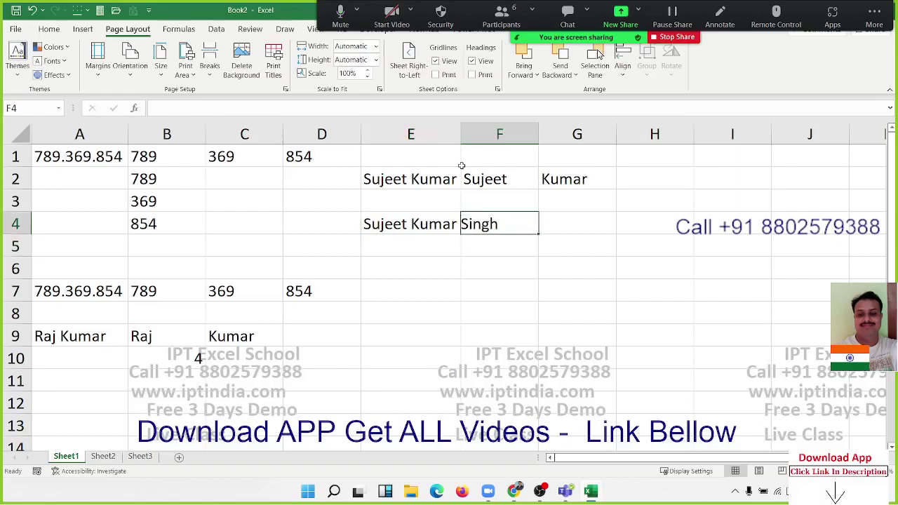
pyautogui.press('Down')
# Step: Split E4 into words across F5:H5 with =TEXTSPLIT(E4," ") in F5
pyautogui.write('=')
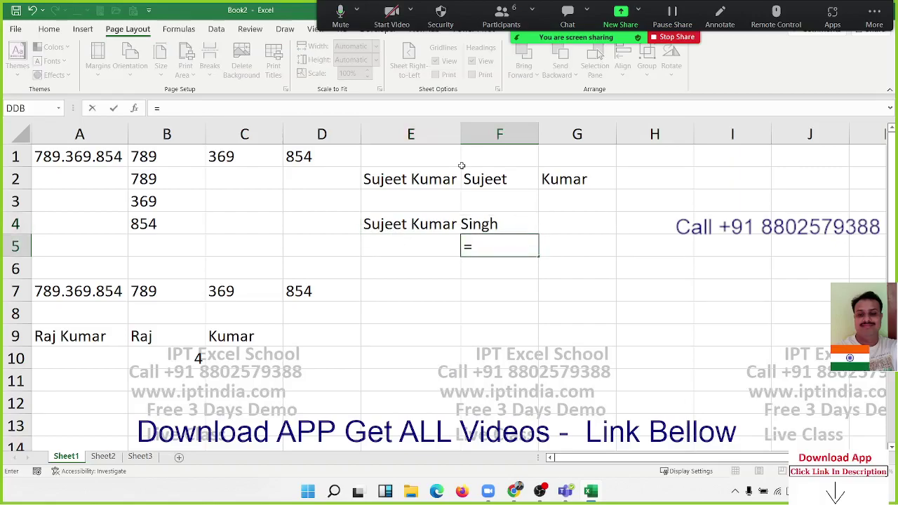
pyautogui.write('te')
pyautogui.press('Down')
pyautogui.press('Down')
pyautogui.press('Down')
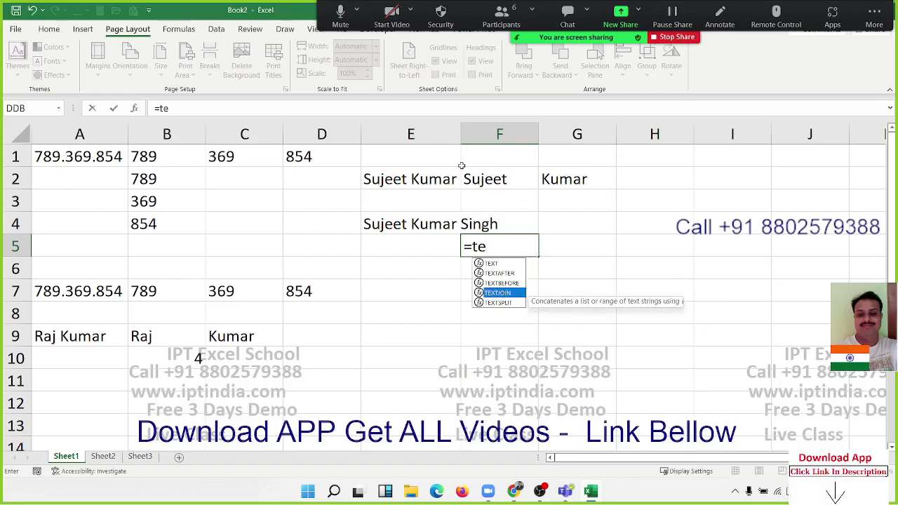
pyautogui.press('Down')
pyautogui.press('Tab')
pyautogui.press('Left')
pyautogui.press('Up')
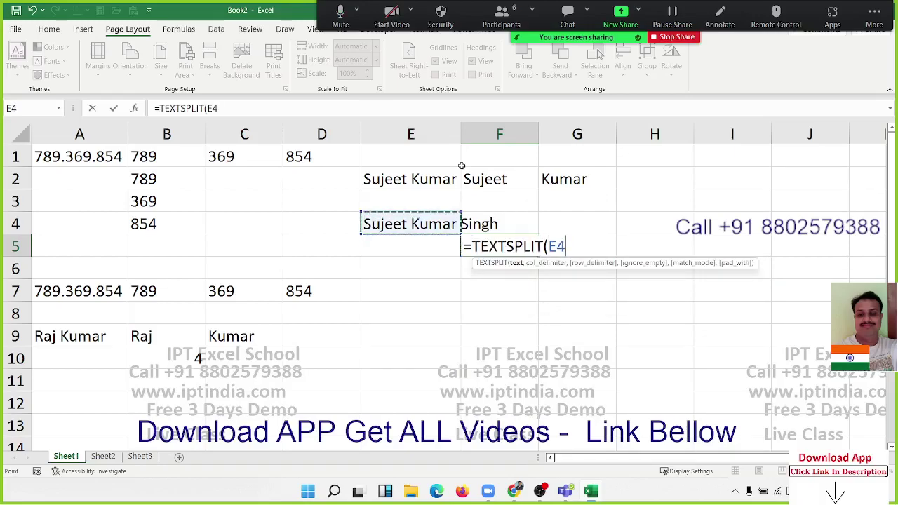
pyautogui.write(',"')
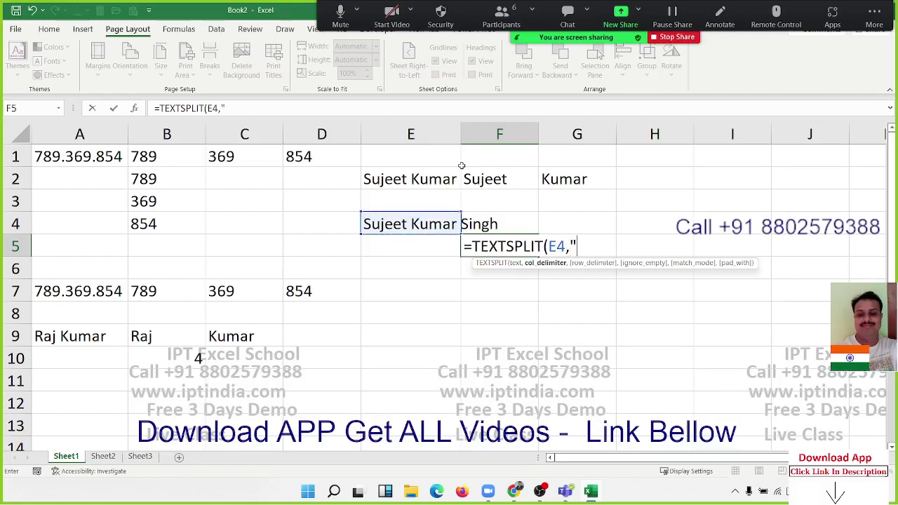
pyautogui.write(' "')
pyautogui.press('Return')
pyautogui.press('Up')
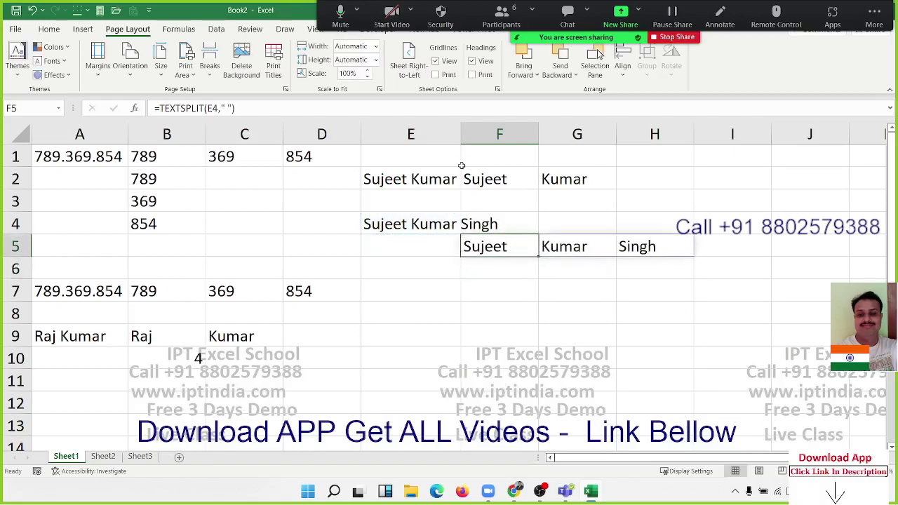
pyautogui.press('Right')
pyautogui.press('Right')
pyautogui.press('Left')
pyautogui.press('Left')
pyautogui.press('Left')
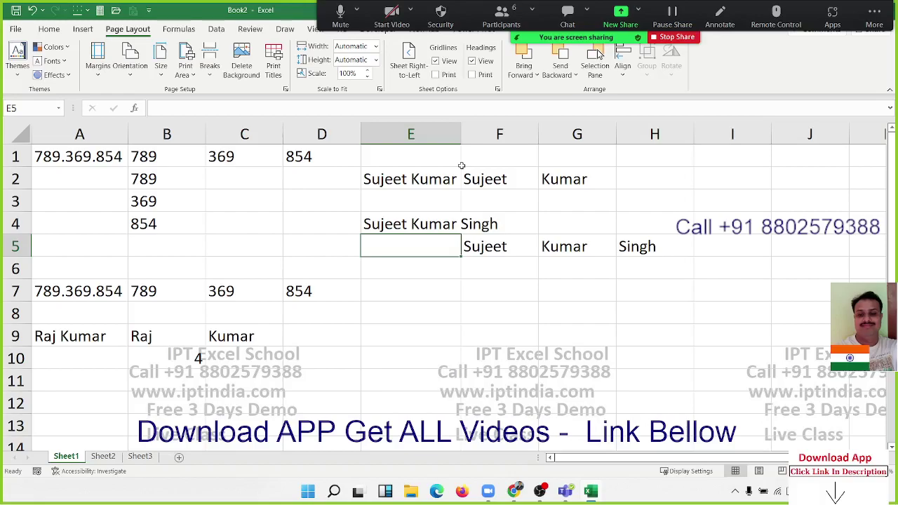
# Step: Browse the Text function list on the Formulas tab, then close it without changes
pyautogui.click(423, 267)
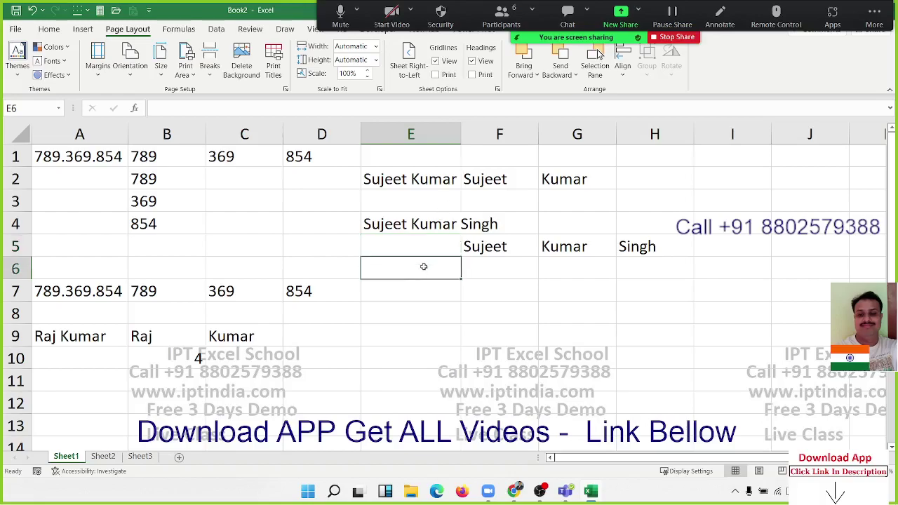
pyautogui.click(174, 29)
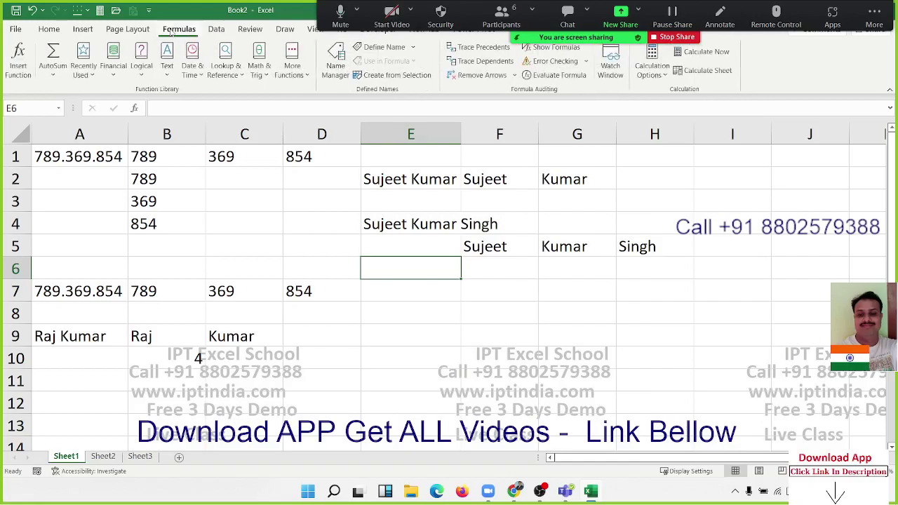
pyautogui.click(167, 68)
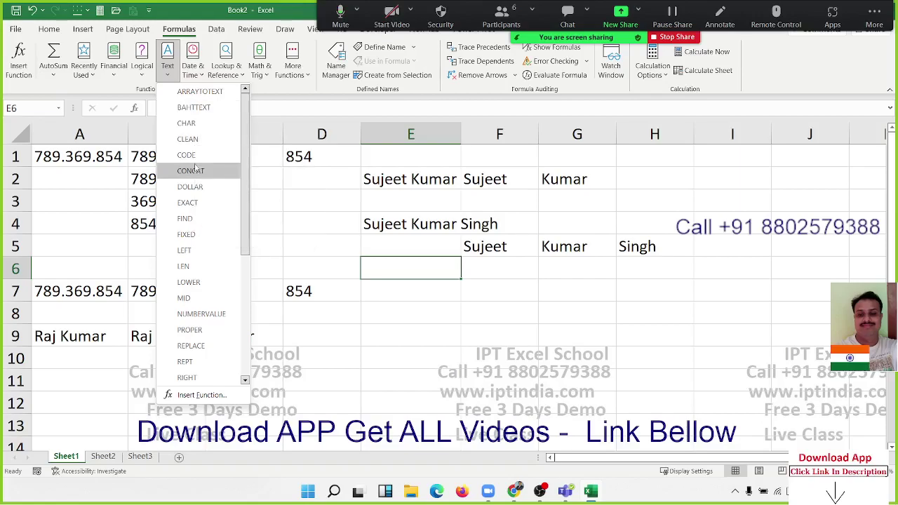
pyautogui.click(395, 313)
# Step: Type a first name in E7 and fill the name list down to E12
pyautogui.click(397, 295)
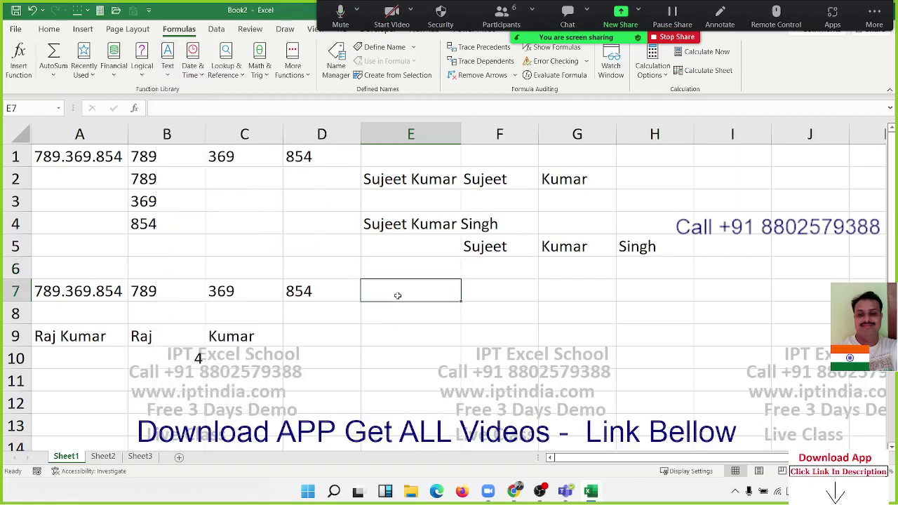
pyautogui.write('Puja')
pyautogui.press('Return')
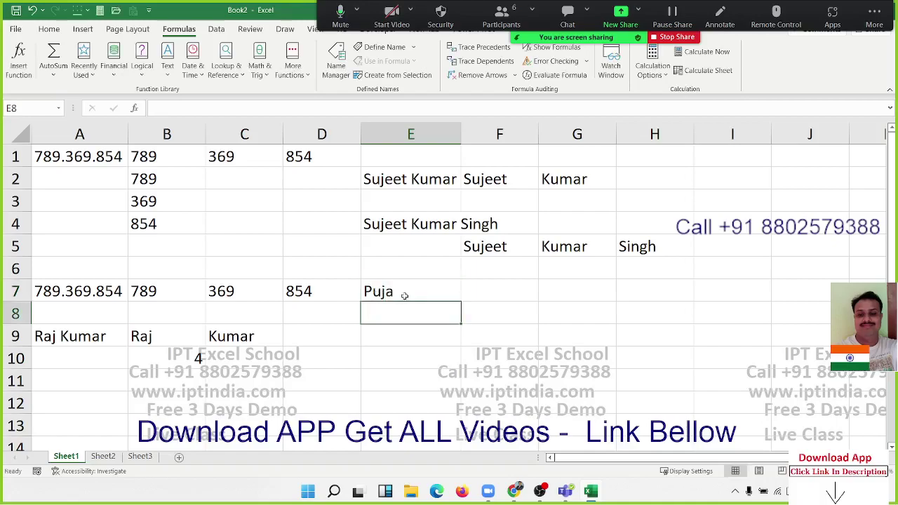
pyautogui.click(407, 297)
pyautogui.moveTo(461, 303); pyautogui.dragTo(462, 419)
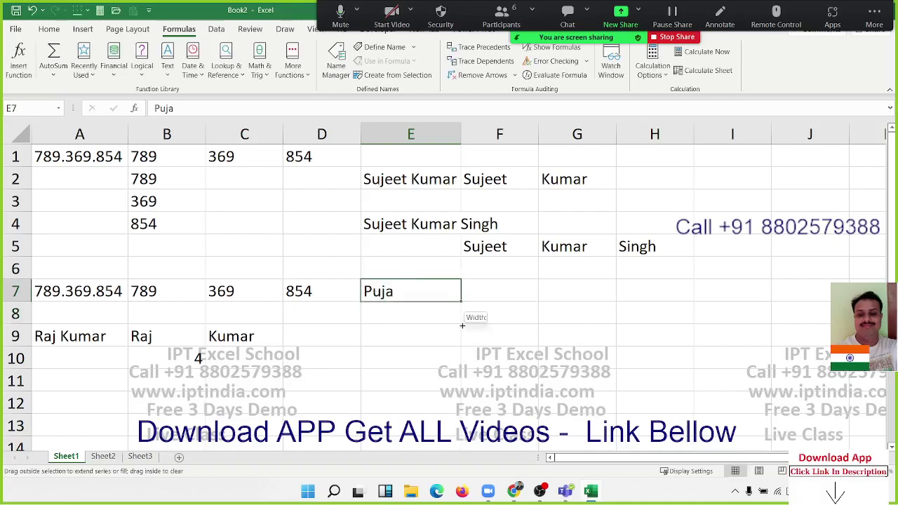
# Step: Join the names run-together in F7 with =CONCAT(E7:E12)
pyautogui.click(508, 295)
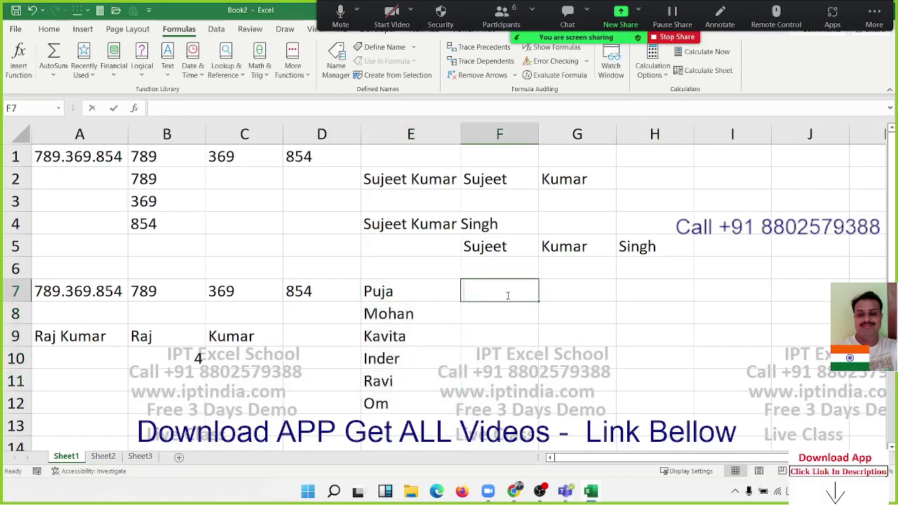
pyautogui.write('=con')
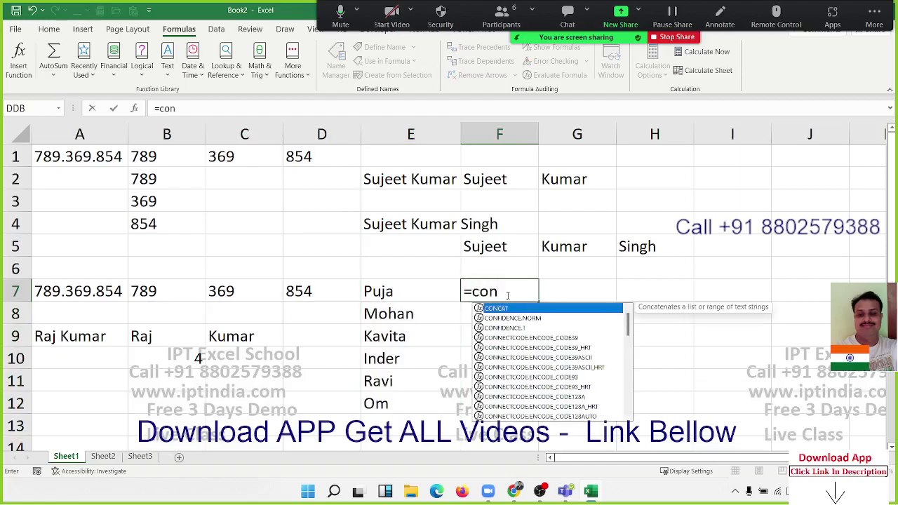
pyautogui.press('Tab')
pyautogui.press('Left')
pyautogui.hotkey('shift', 'Down')
pyautogui.hotkey('shift', 'Down')
pyautogui.hotkey('shift', 'Down')
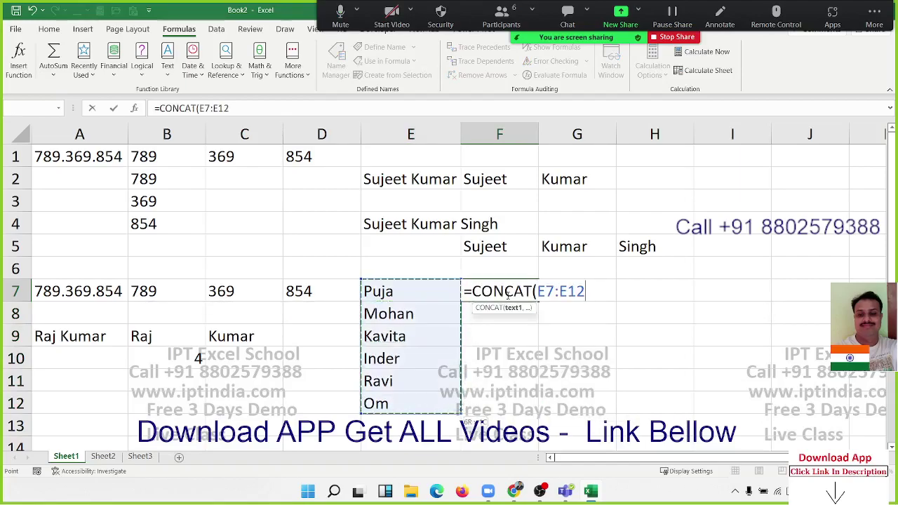
pyautogui.press('Return')
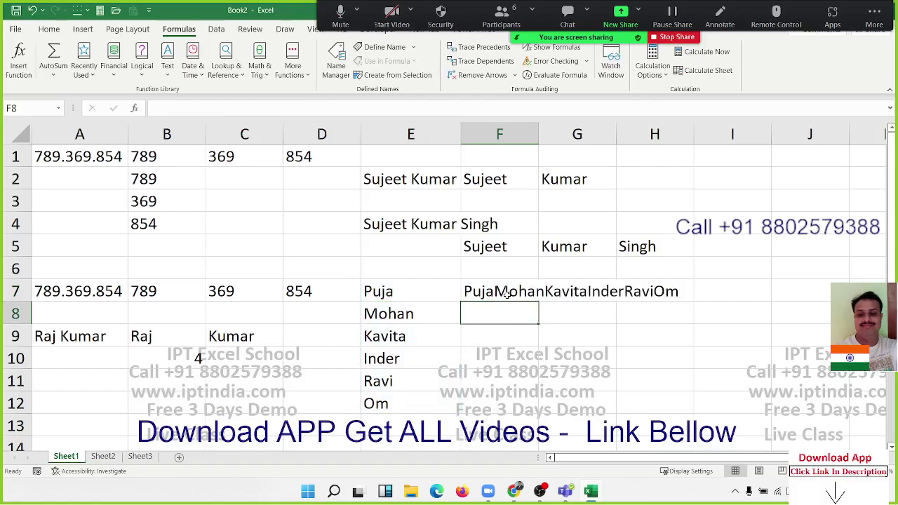
# Step: Join the names comma-separated in F8 with =TEXTJOIN(",",TRUE,E7:E12)
pyautogui.write('=te')
pyautogui.press('Down')
pyautogui.press('Down')
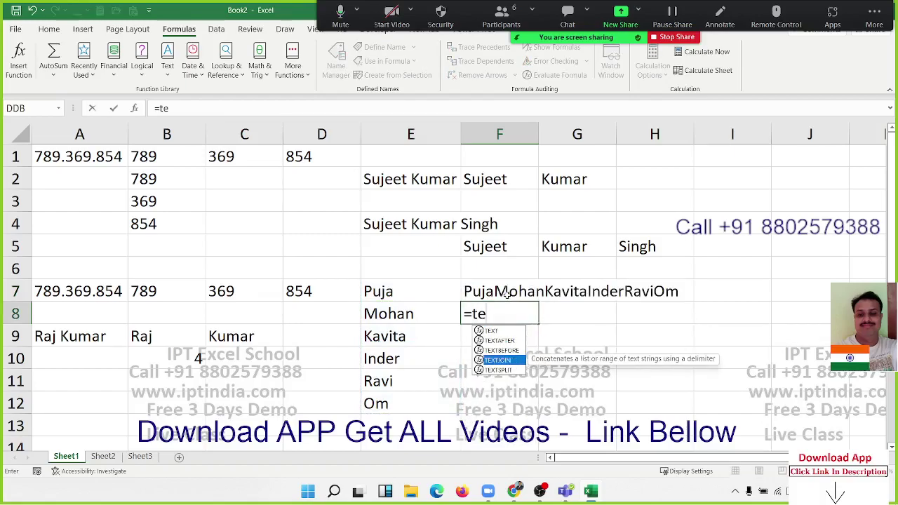
pyautogui.press('Down')
pyautogui.press('Down')
pyautogui.press('Up')
pyautogui.press('Tab')
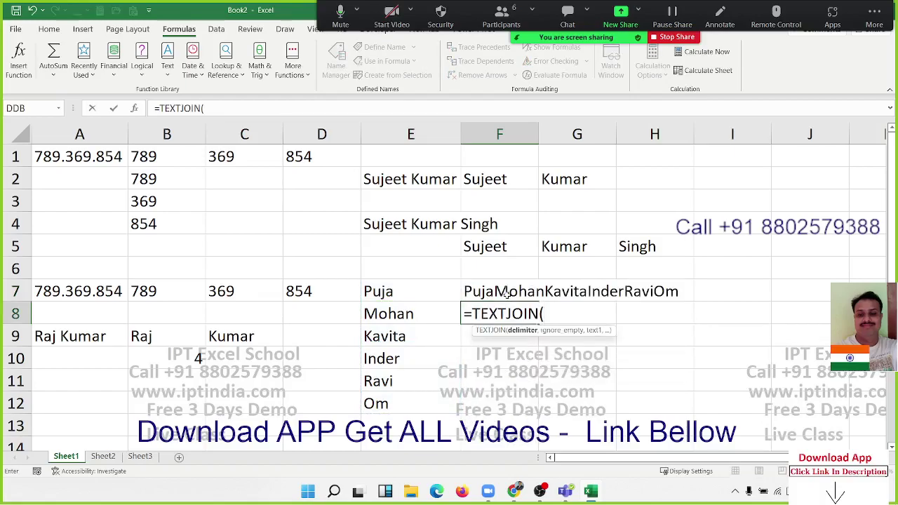
pyautogui.write('",",')
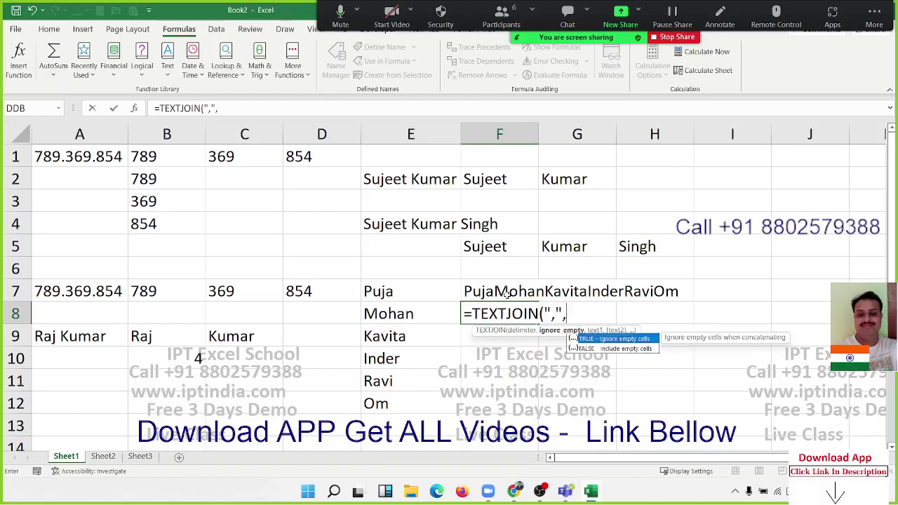
pyautogui.press('Tab')
pyautogui.write(',')
pyautogui.press('Left')
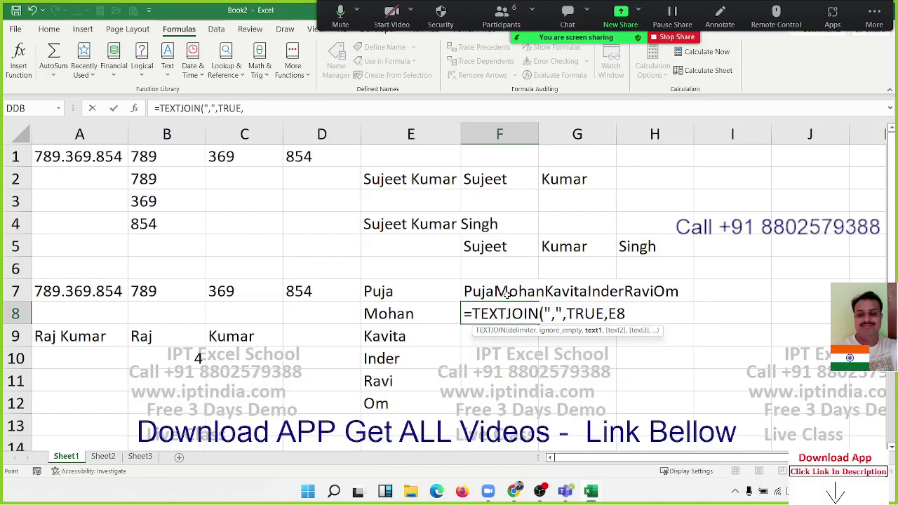
pyautogui.press('Left')
pyautogui.press('Up')
pyautogui.press('Right')
pyautogui.hotkey('ctrl', 'shift', 'Down')
pyautogui.press('Return')
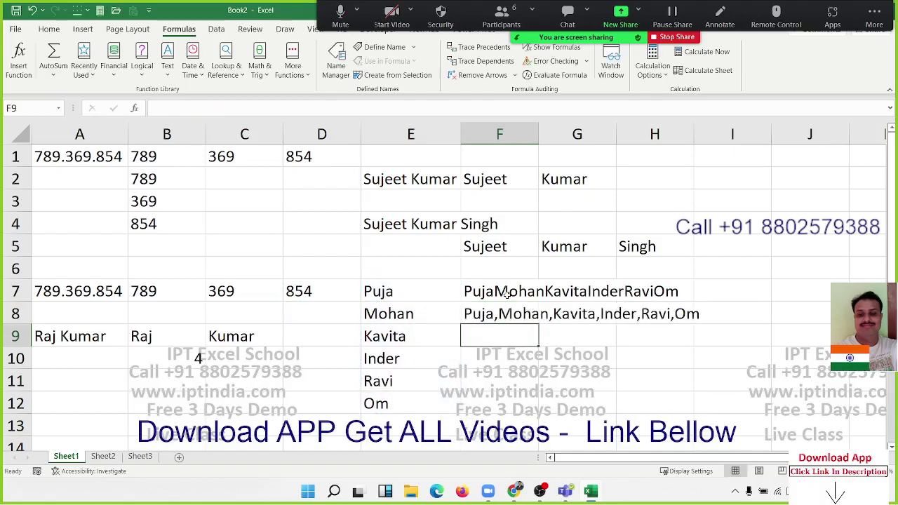
pyautogui.press('Down')
# Step: Enter the number 15200 in B16 after briefly checking the text function list
pyautogui.click(505, 329)
pyautogui.click(167, 60)
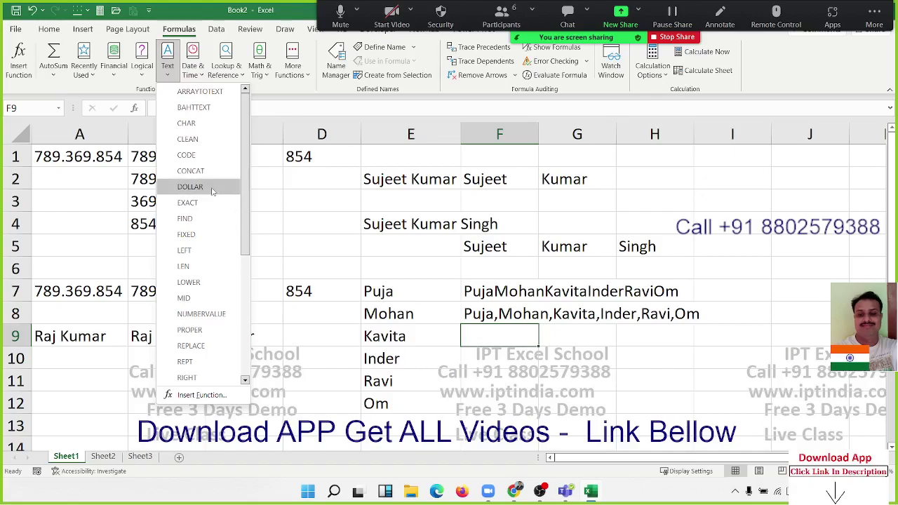
pyautogui.press('Escape')
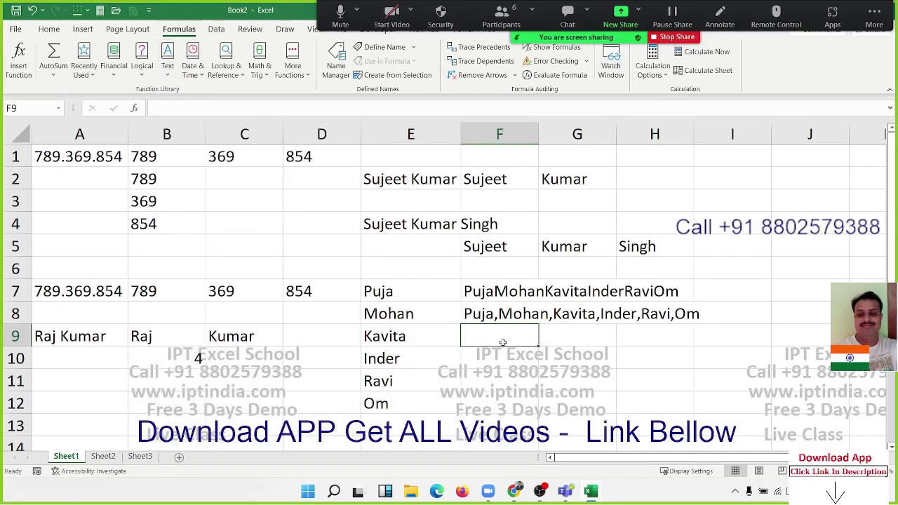
pyautogui.scroll(-10, 215, 327)
pyautogui.scroll(3, 136, 279)
pyautogui.scroll(3, 138, 279)
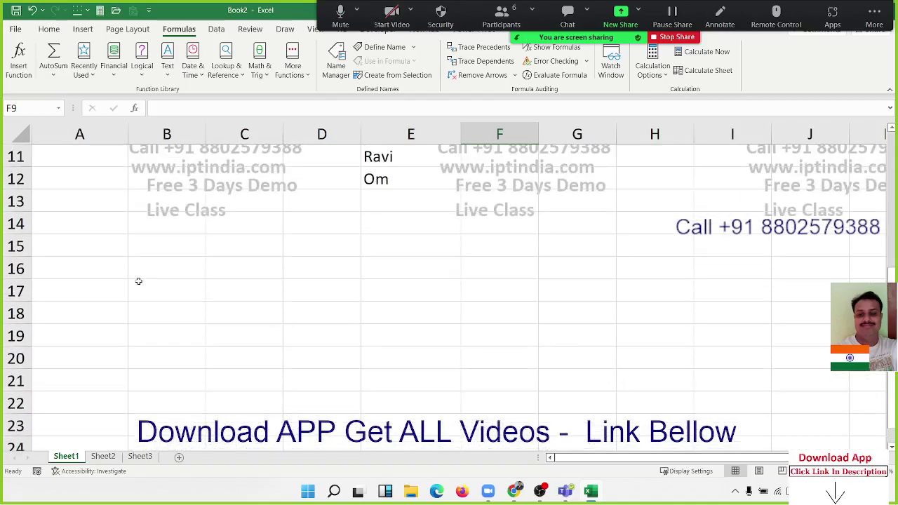
pyautogui.click(137, 271)
pyautogui.write('152')
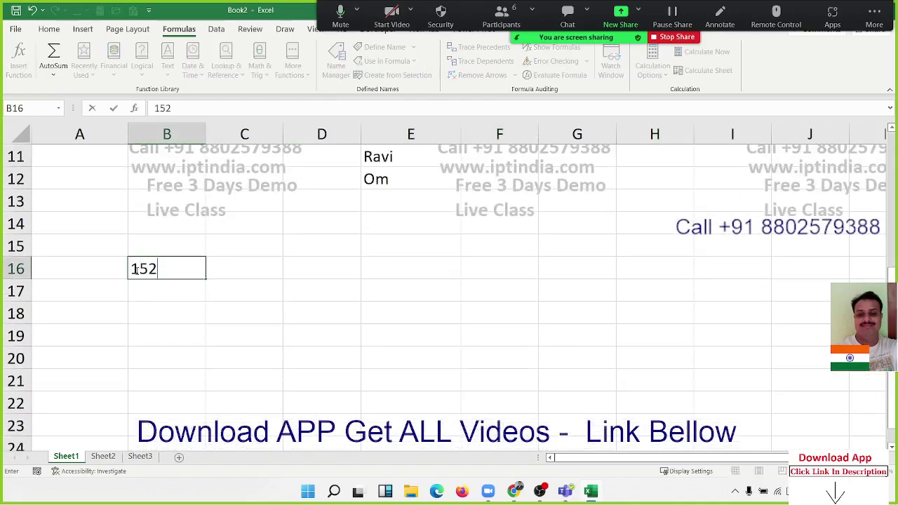
pyautogui.write('00')
pyautogui.hotkey('ctrl', 'Return')
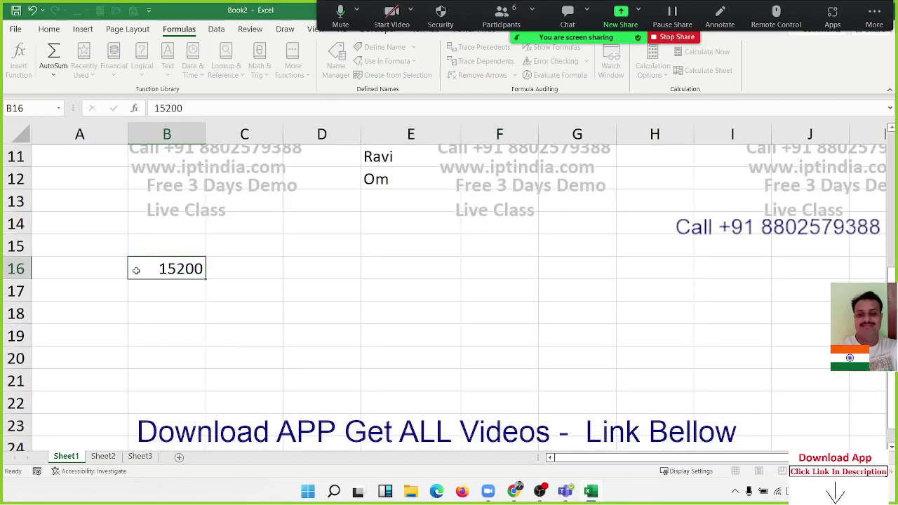
# Step: Try date, scientific, percentage and number formats on B16, ending on General
pyautogui.hotkey('ctrl', 'shift', '3')
pyautogui.hotkey('ctrl', 'shift', '6')
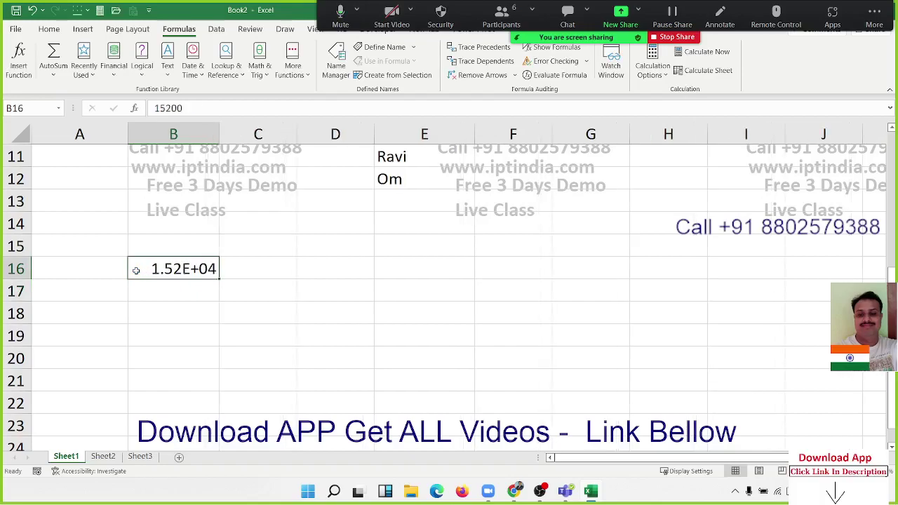
pyautogui.hotkey('ctrl', 'shift', '5')
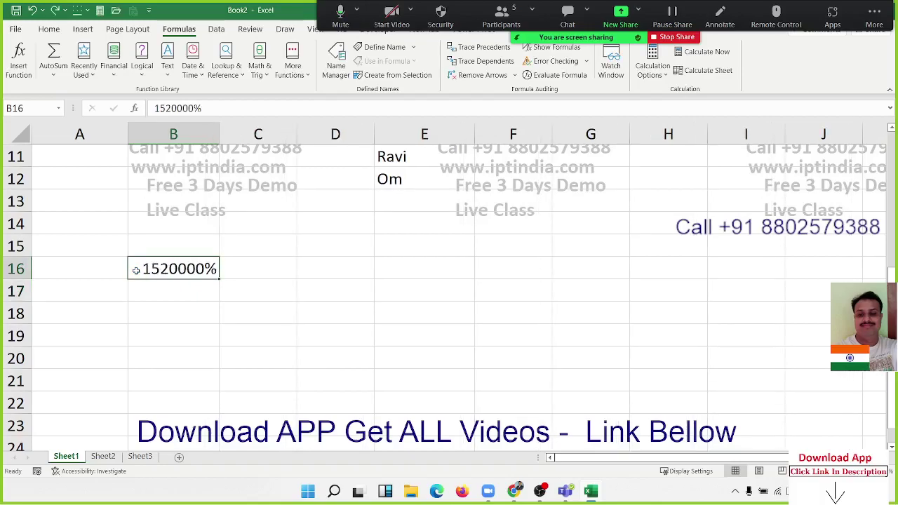
pyautogui.hotkey('ctrl', 'shift', '1')
pyautogui.hotkey('ctrl', 'shift', '3')
pyautogui.hotkey('ctrl', 'shift', '`')
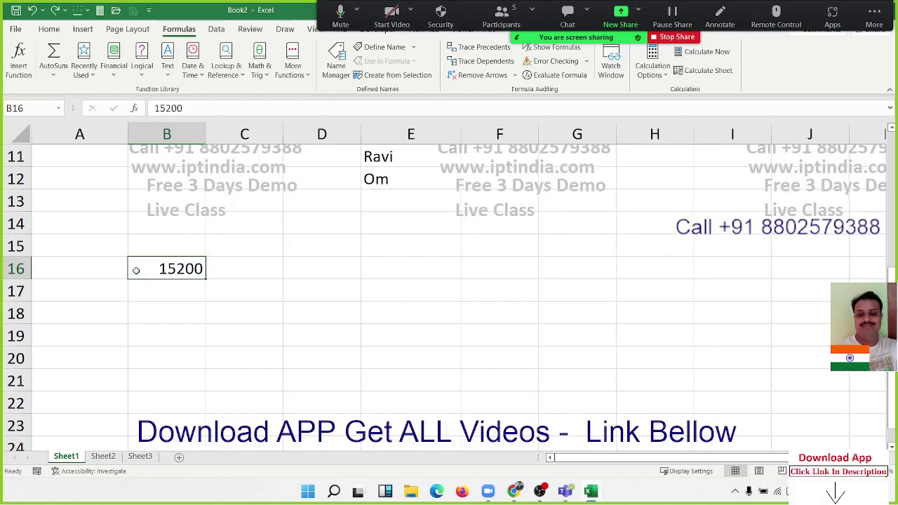
# Step: Put =FIXED(15202) in B16 so it shows 15,202.00
pyautogui.write('=')
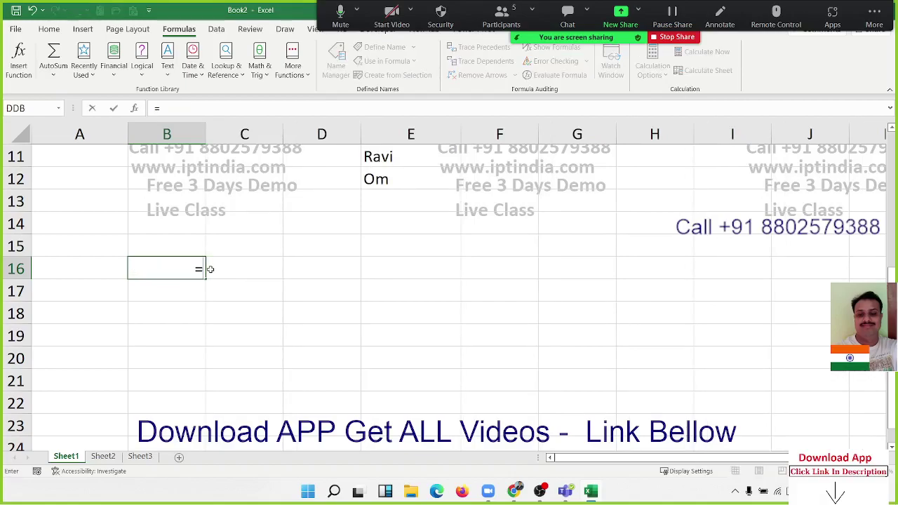
pyautogui.write('d')
pyautogui.press('BackSpace')
pyautogui.write('fix')
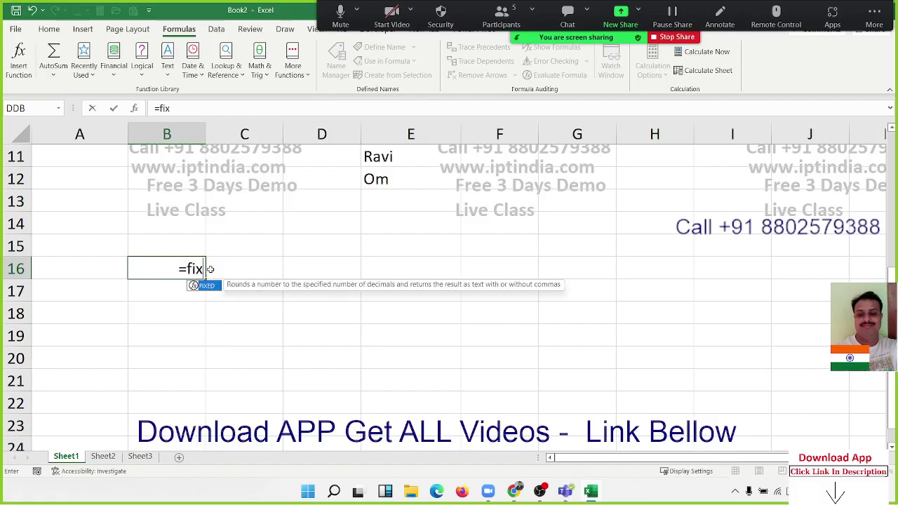
pyautogui.press('Tab')
pyautogui.write('15202')
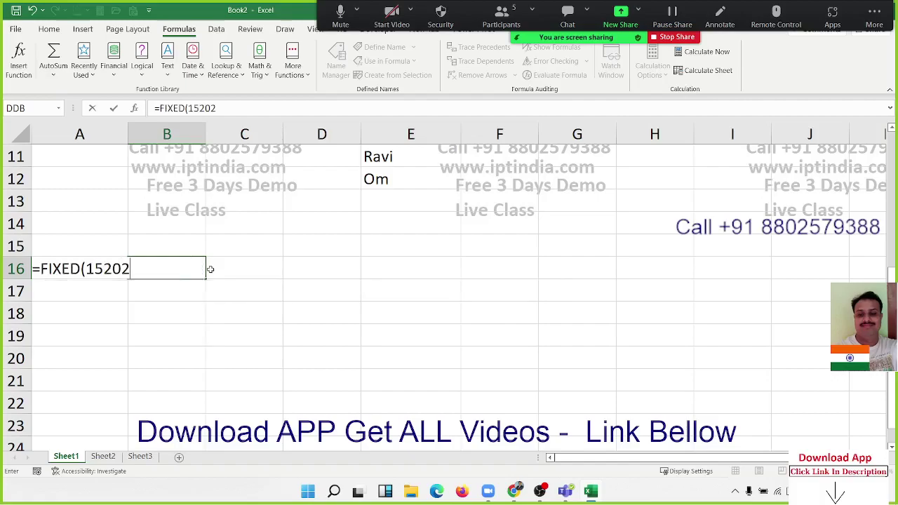
pyautogui.press('Return')
pyautogui.press('Up')
pyautogui.hotkey('ctrl', 'shift', 'g')
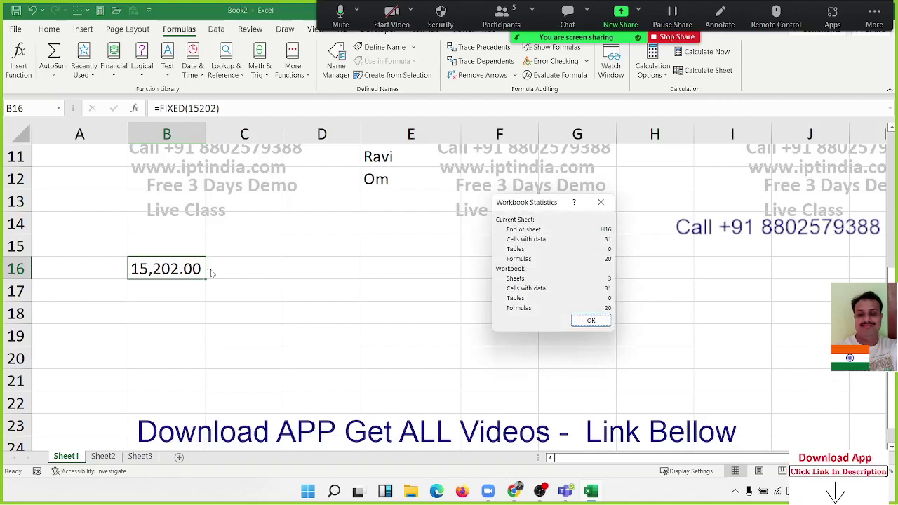
pyautogui.press('Escape')
# Step: Put =DOLLAR(25152) in C16 to show ₹ 25,152.00, then move to B18
pyautogui.click(210, 270)
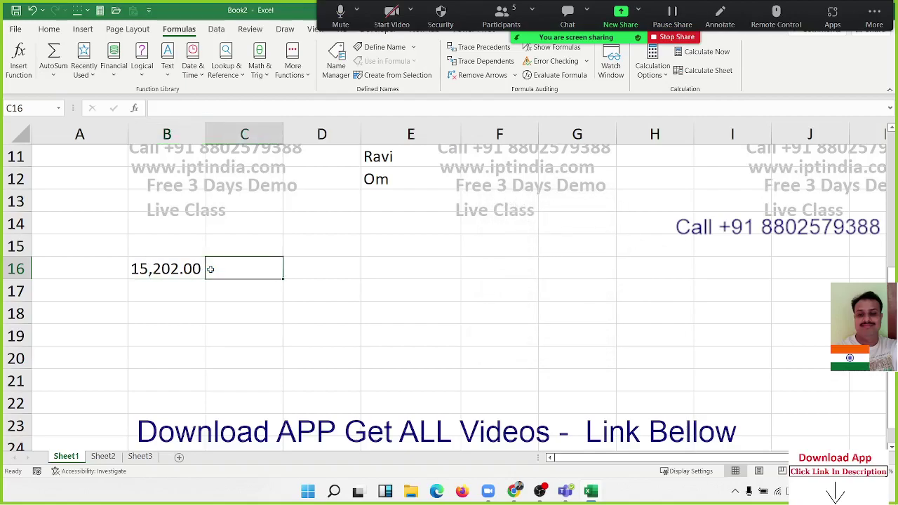
pyautogui.write('=do')
pyautogui.press('Tab')
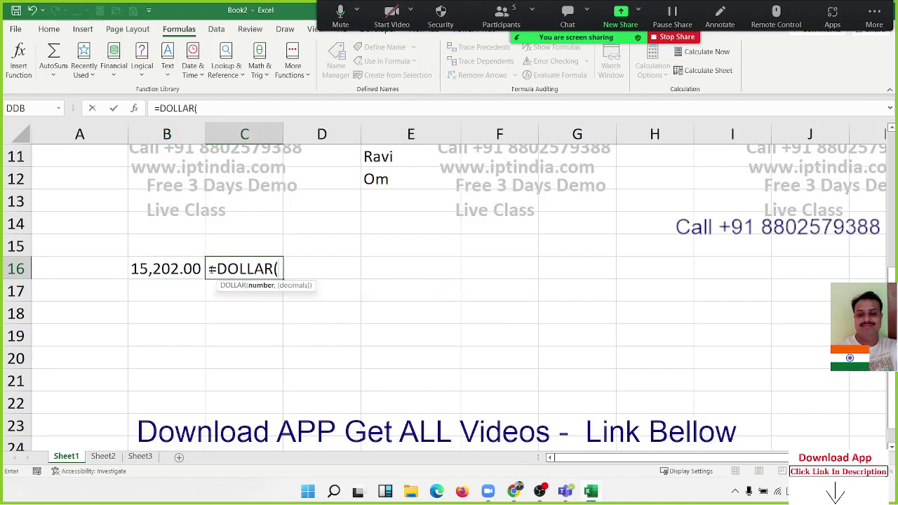
pyautogui.write('251')
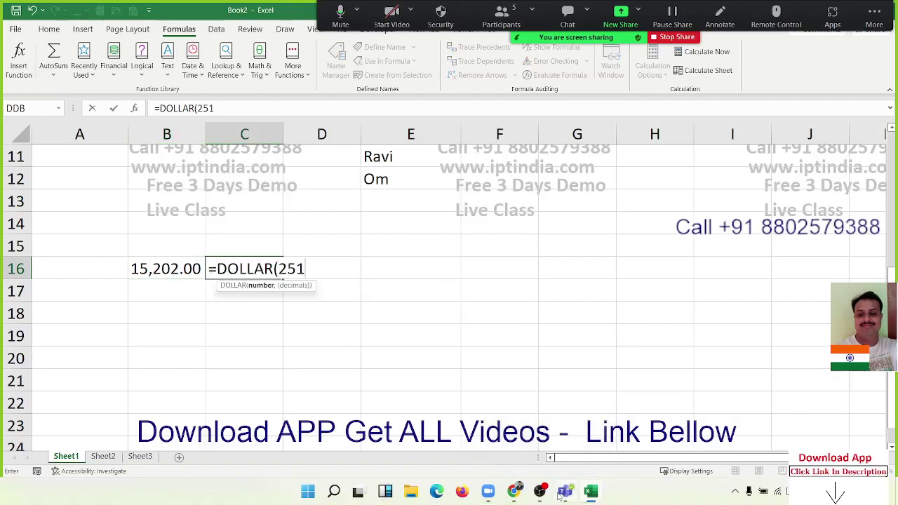
pyautogui.write('52')
pyautogui.press('Return')
pyautogui.press('Up')
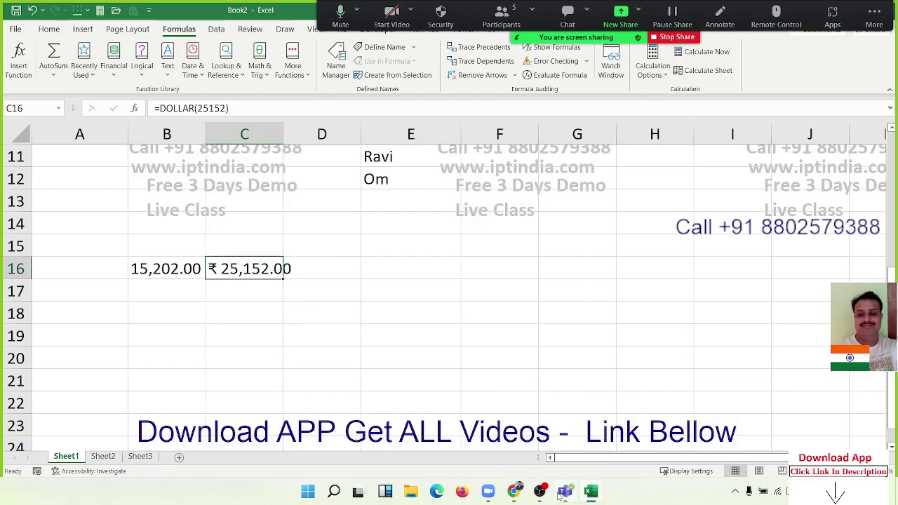
pyautogui.press('Down')
pyautogui.press('Down')
pyautogui.press('Left')
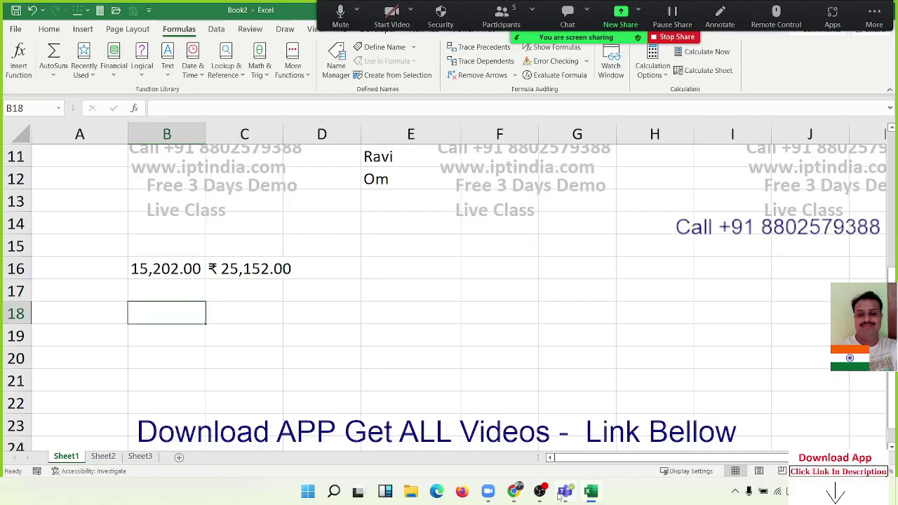
# Step: Type RAM in B18 and Ram in C18, then compare them with =B18=C18 in D18
pyautogui.write('RA')
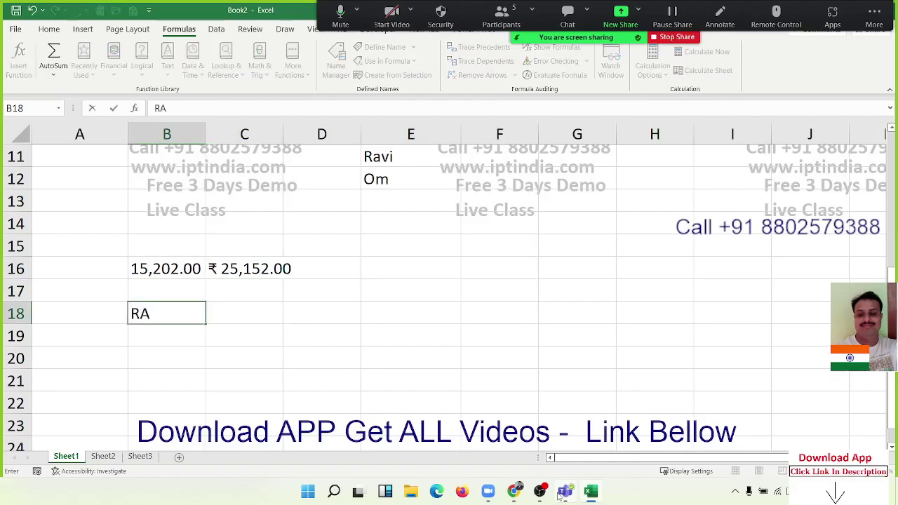
pyautogui.write('M')
pyautogui.press('Tab')
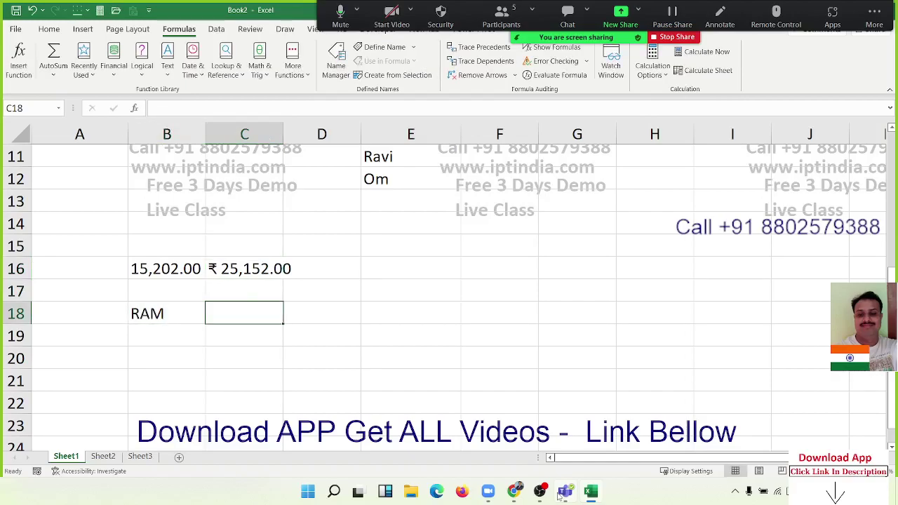
pyautogui.write('Ram')
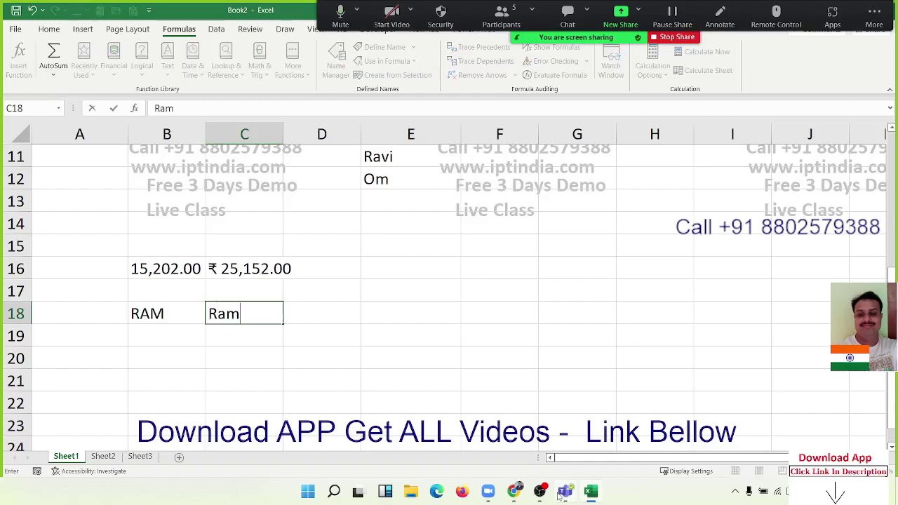
pyautogui.press('Tab')
pyautogui.write('=')
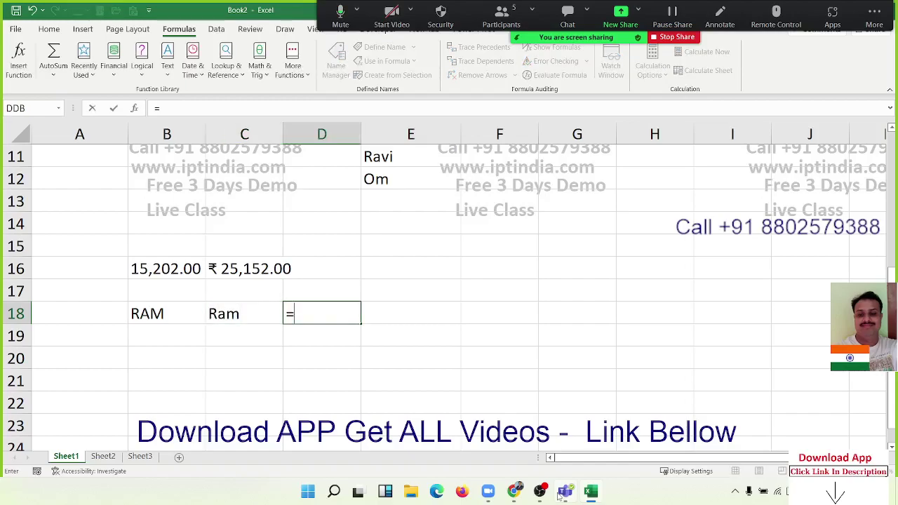
pyautogui.press('Left')
pyautogui.press('Left')
pyautogui.write('=')
pyautogui.press('Left')
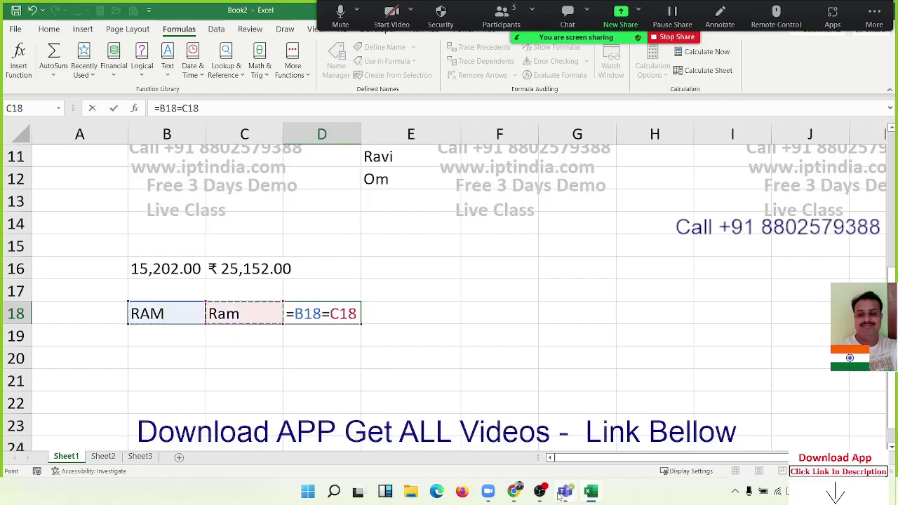
pyautogui.press('Return')
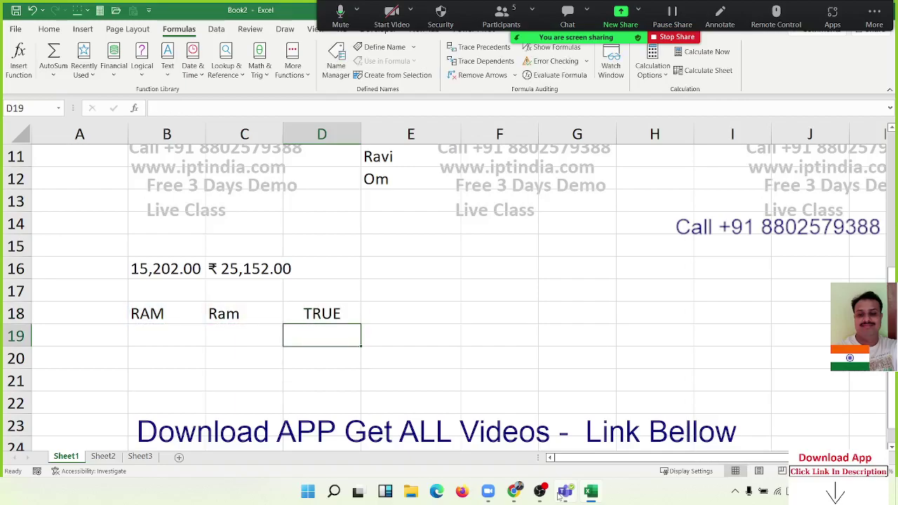
# Step: Enter =EXACT(B18,C18) in D19 for a case-sensitive comparison
pyautogui.write('=')
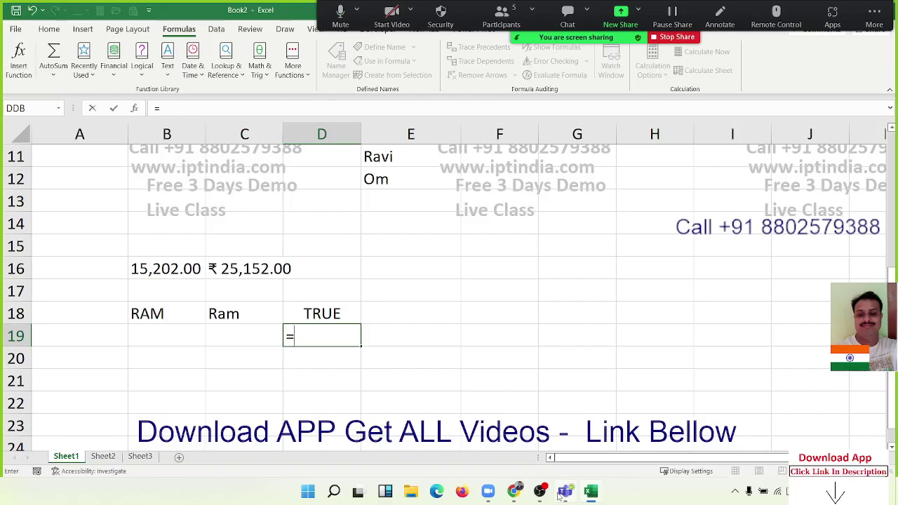
pyautogui.write('ex')
pyautogui.press('Tab')
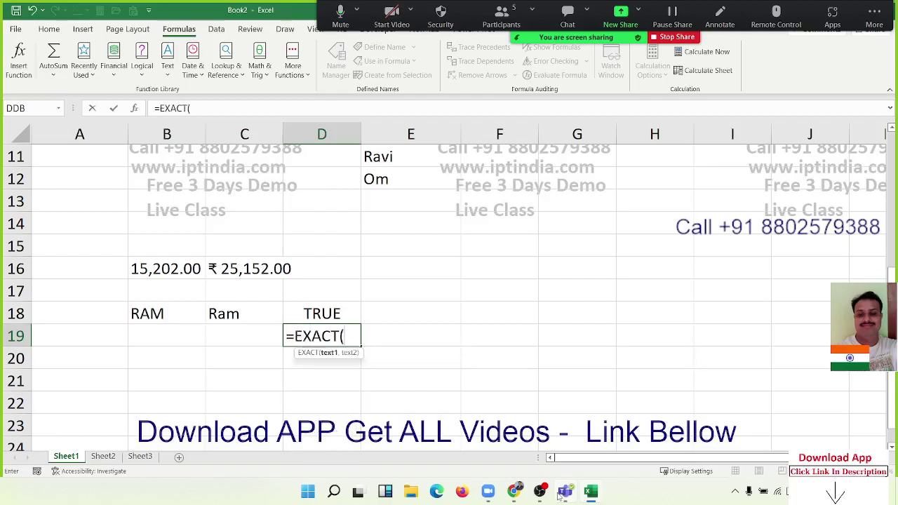
pyautogui.press('Left')
pyautogui.press('Left')
pyautogui.press('Up')
pyautogui.write(',')
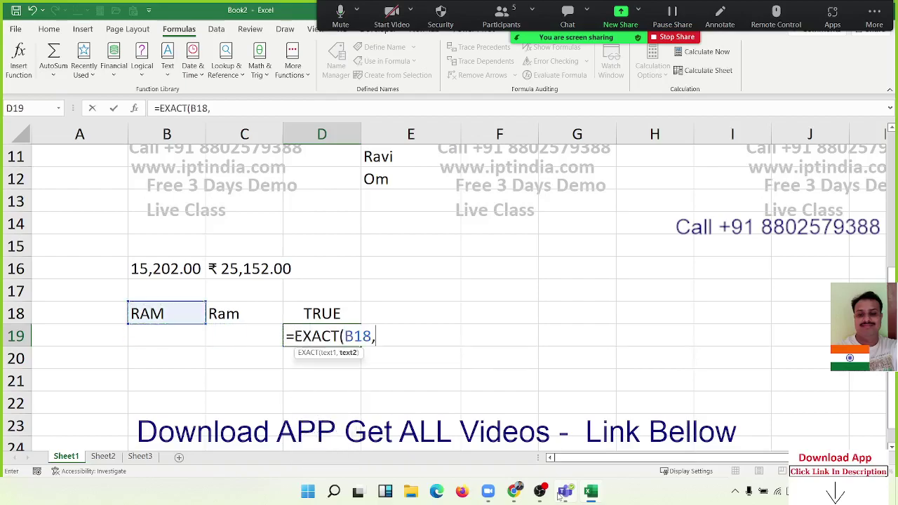
pyautogui.press('Left')
pyautogui.press('Up')
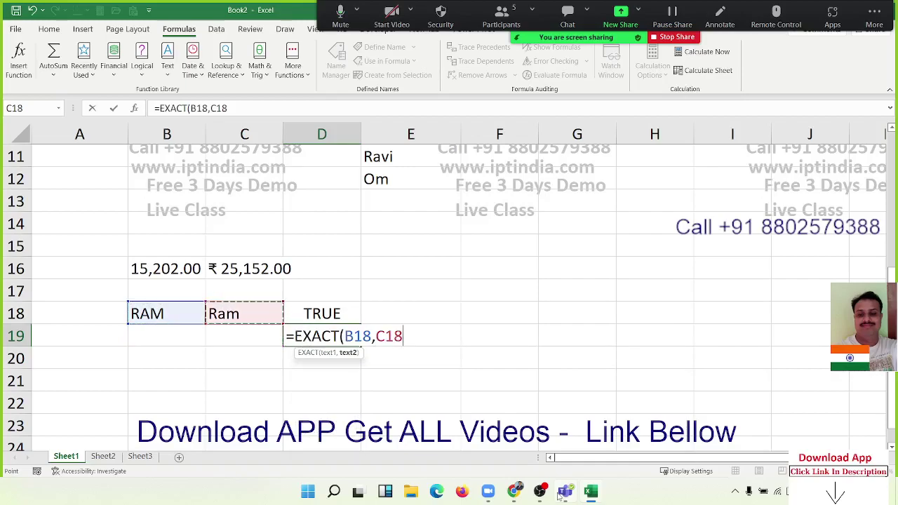
pyautogui.press('Return')
# Step: Retype C18 as RAM so both D18 and D19 return TRUE
pyautogui.press('Up')
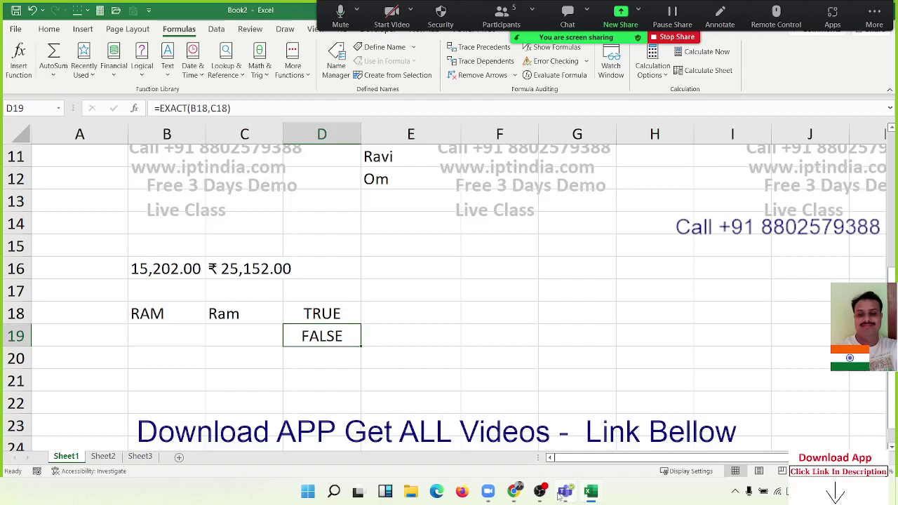
pyautogui.press('Up')
pyautogui.press('Left')
pyautogui.write('RA')
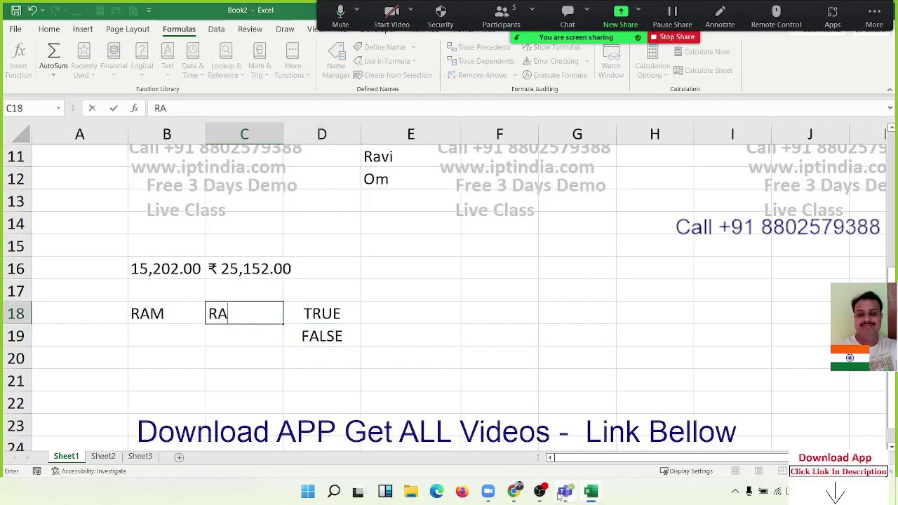
pyautogui.write('M')
pyautogui.press('Return')
pyautogui.press('Right')
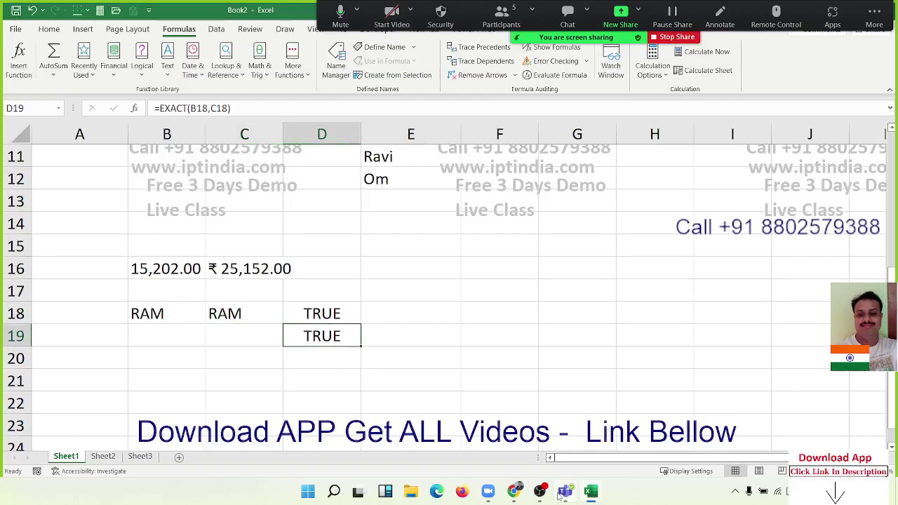
pyautogui.press('Down')
pyautogui.press('Down')
pyautogui.press('Left')
pyautogui.press('Left')
pyautogui.press('Left')
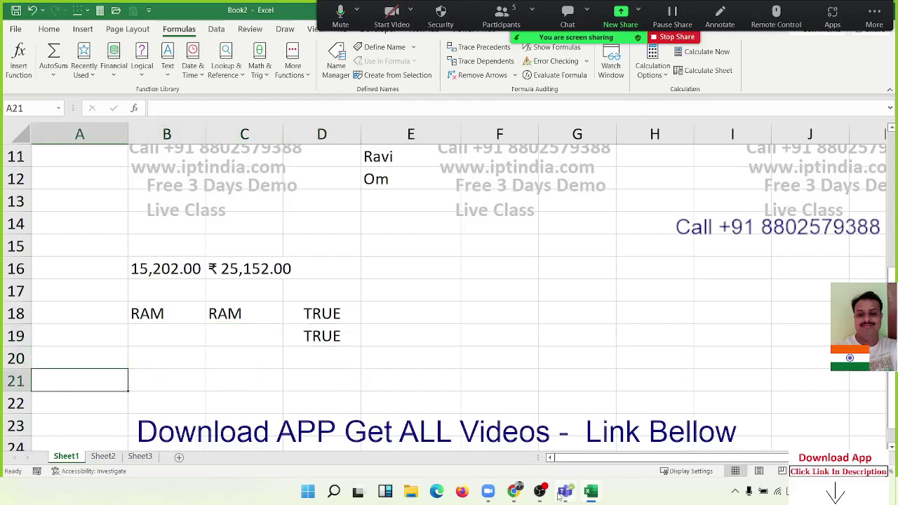
# Step: Select B20 and browse the Text functions list before closing it
pyautogui.scroll(-3, 185, 323)
pyautogui.scroll(3, 185, 323)
pyautogui.click(179, 352)
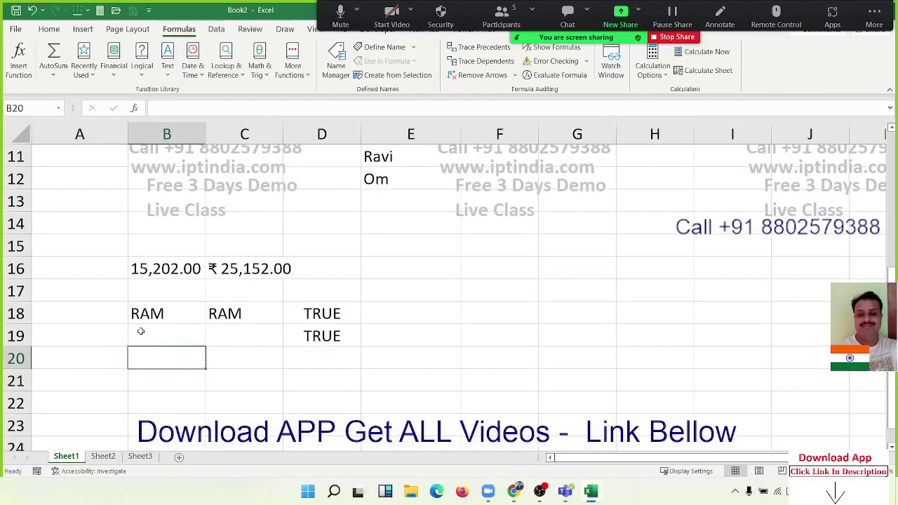
pyautogui.click(166, 70)
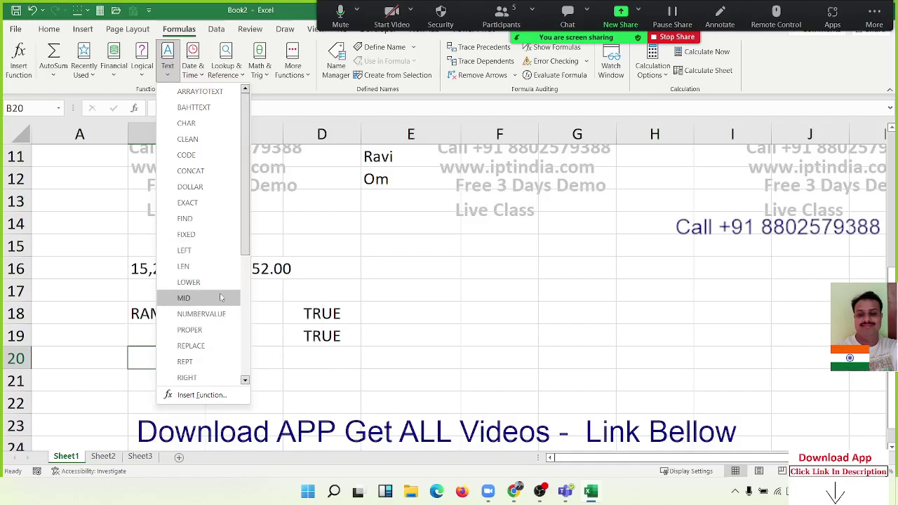
pyautogui.moveTo(245, 254); pyautogui.dragTo(247, 315)
pyautogui.moveTo(246, 328); pyautogui.dragTo(246, 358)
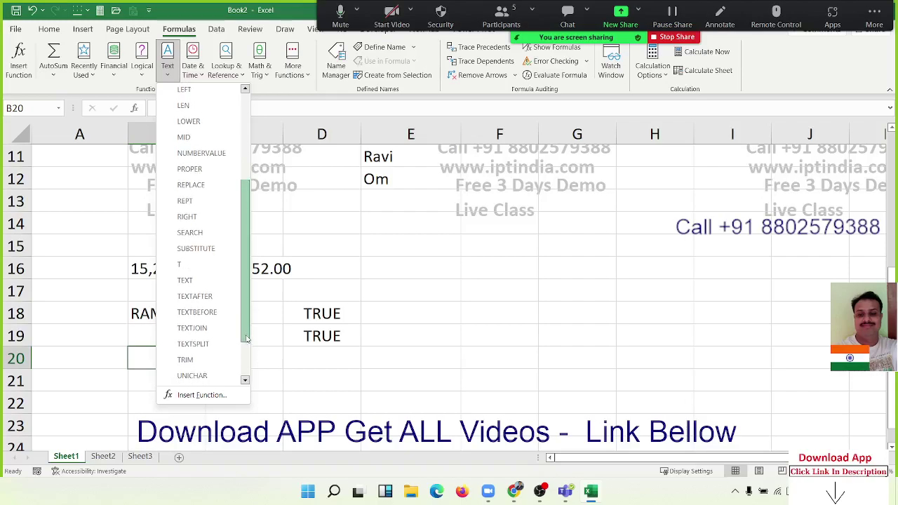
pyautogui.scroll(-2, 246, 358)
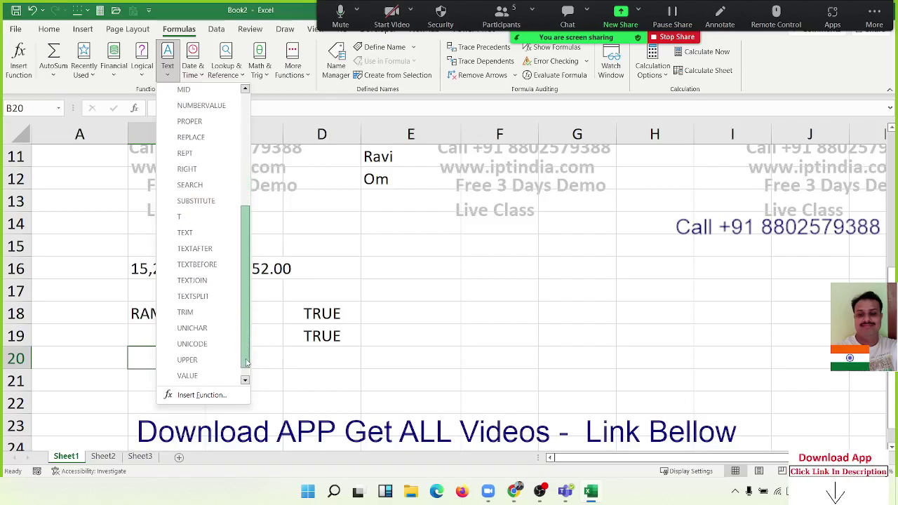
pyautogui.scroll(3, 247, 358)
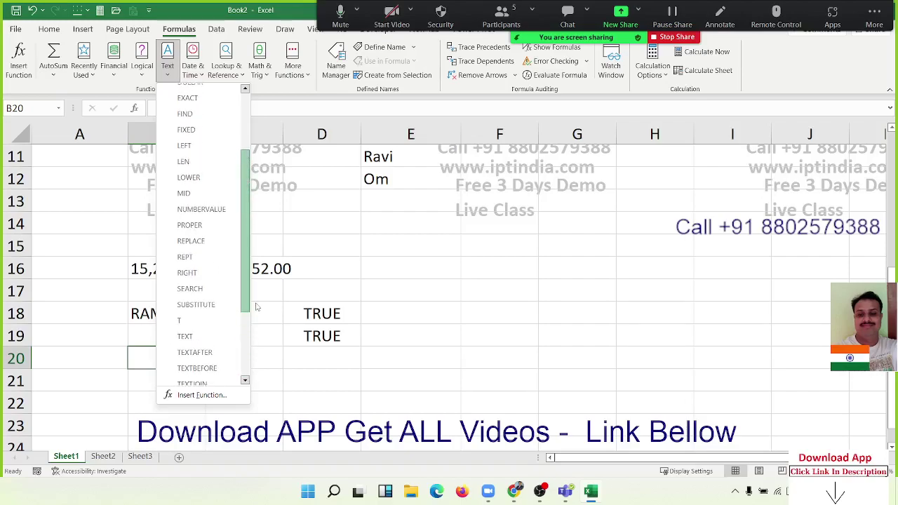
pyautogui.click(443, 319)
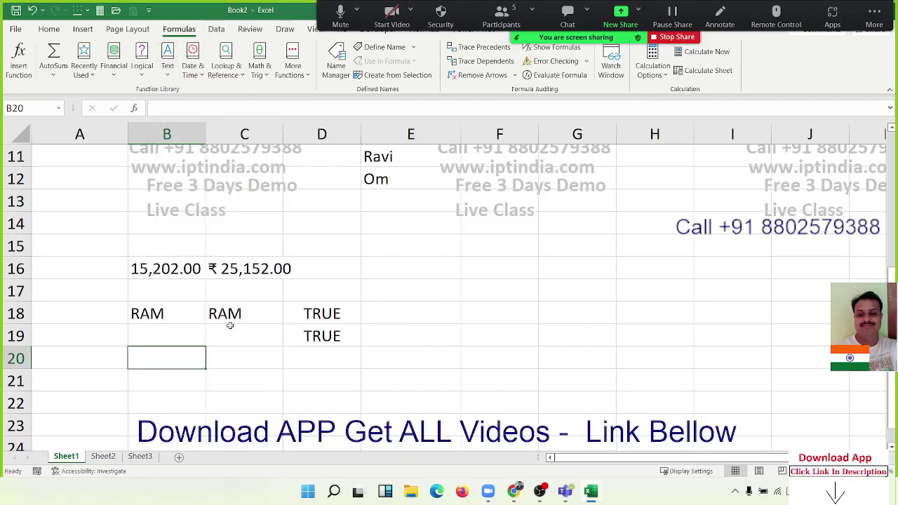
# Step: Enter '15641 as text in B20 and =NUMBERVALUE(B20) in C20
pyautogui.write("'15641")
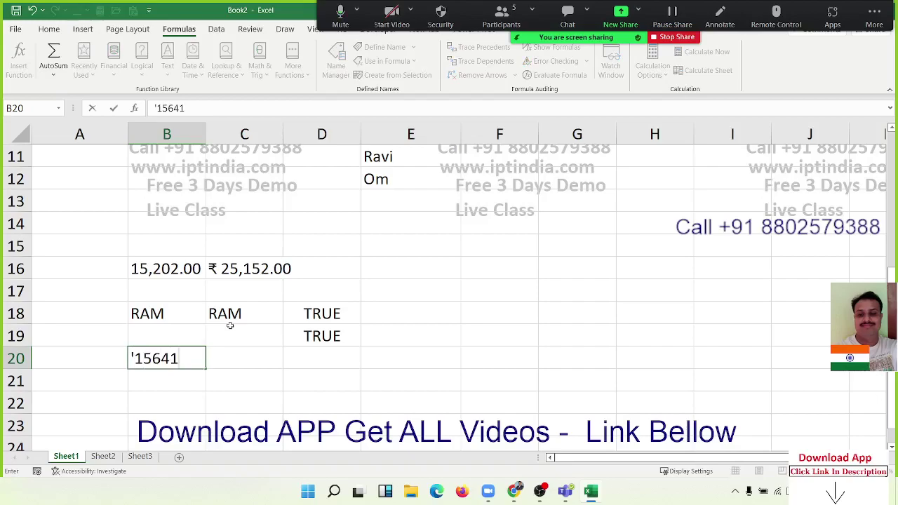
pyautogui.press('Tab')
pyautogui.write('=num')
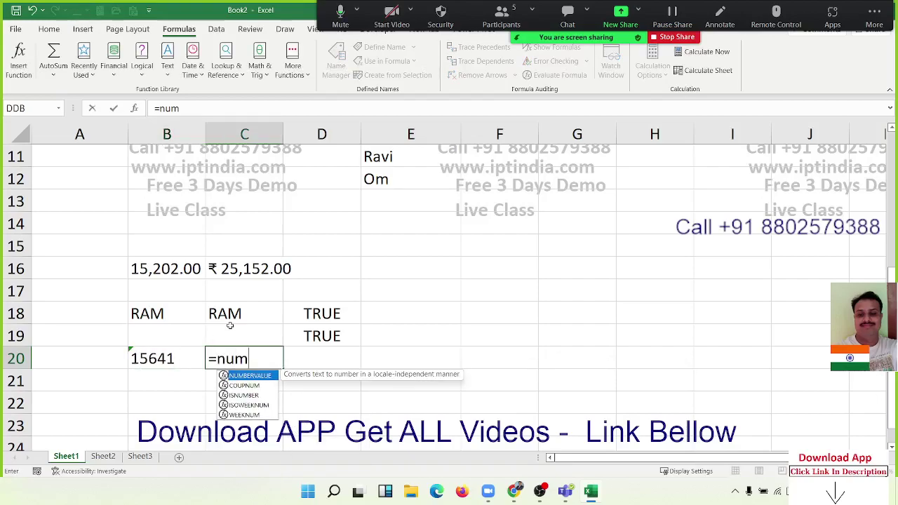
pyautogui.press('Tab')
pyautogui.press('Left')
pyautogui.press('Return')
pyautogui.press('Up')
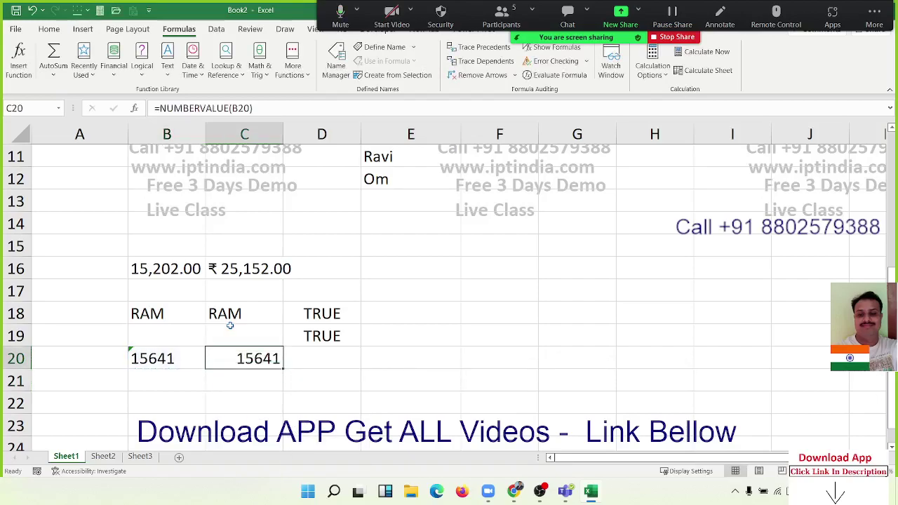
pyautogui.press('Down')
pyautogui.press('Down')
pyautogui.press('Left')
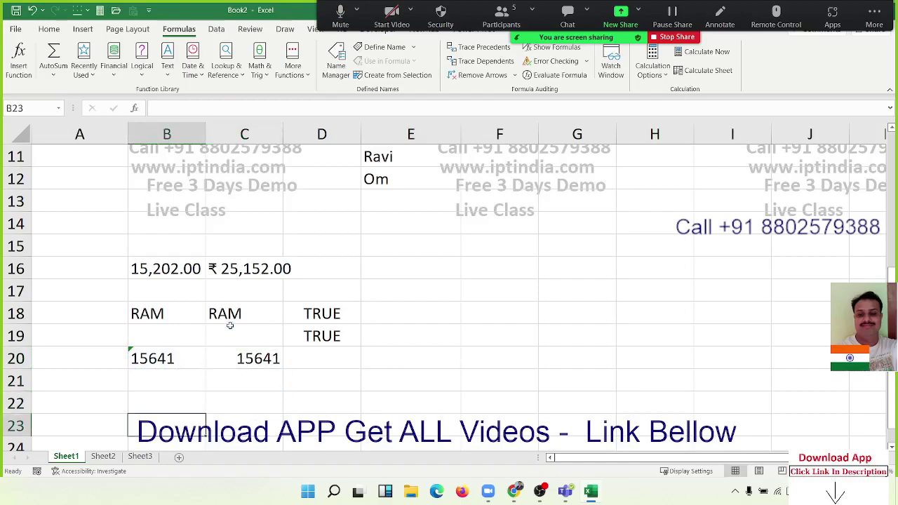
# Step: Open and close the Text functions list
pyautogui.click(167, 78)
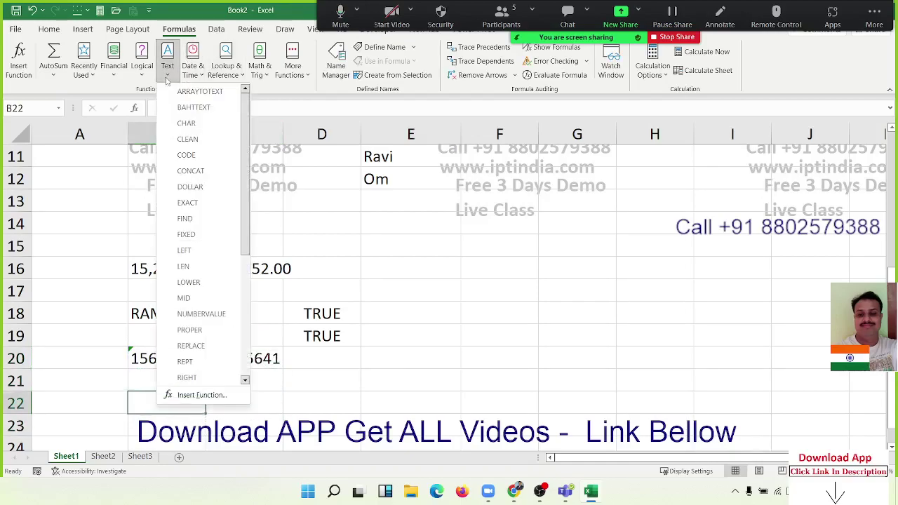
pyautogui.click(254, 223)
pyautogui.scroll(-7, 182, 347)
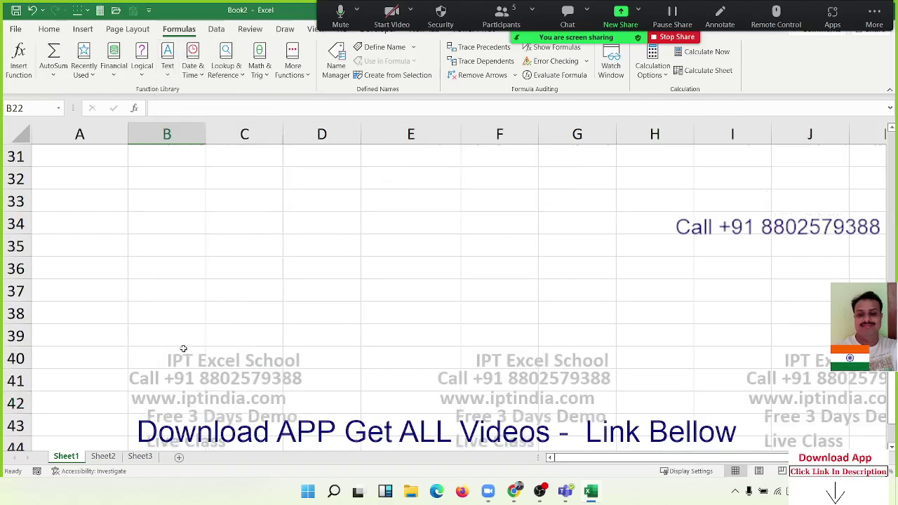
pyautogui.scroll(7, 177, 346)
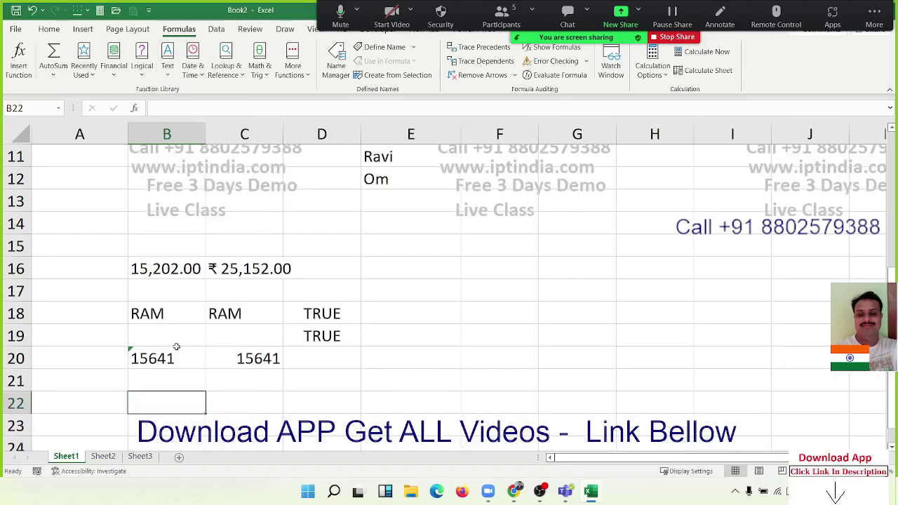
# Step: Type a first name in B22 and enter =UPPER(B22) in C22
pyautogui.write('s')
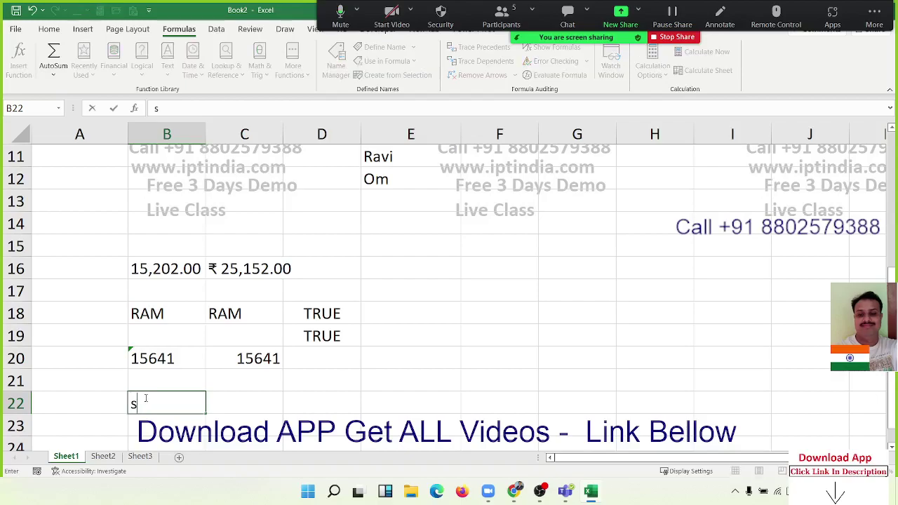
pyautogui.write('ujeet')
pyautogui.press('Tab')
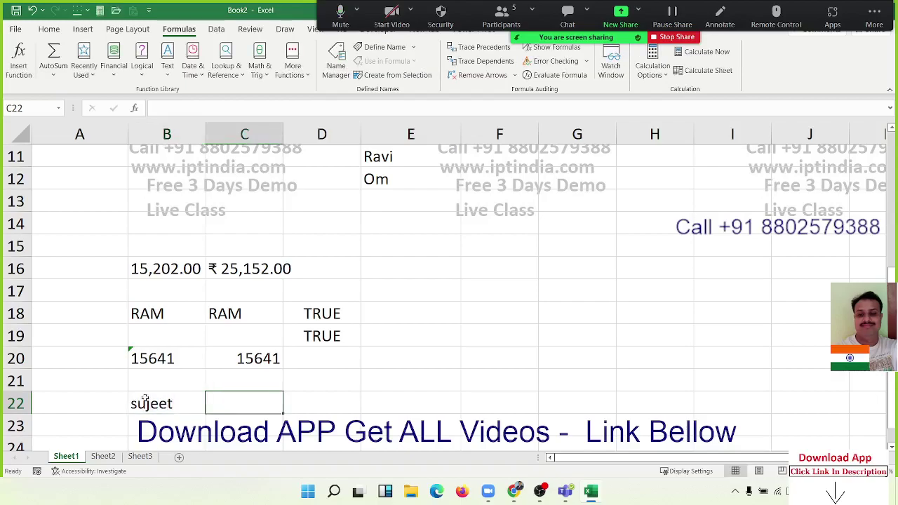
pyautogui.write('=ip')
pyautogui.press('BackSpace')
pyautogui.press('BackSpace')
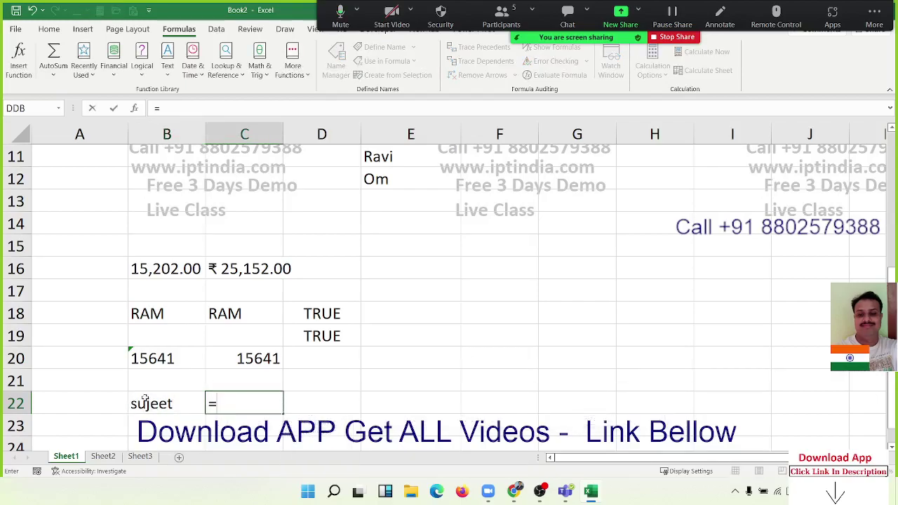
pyautogui.write('up')
pyautogui.press('Tab')
pyautogui.click(145, 398)
pyautogui.press('Return')
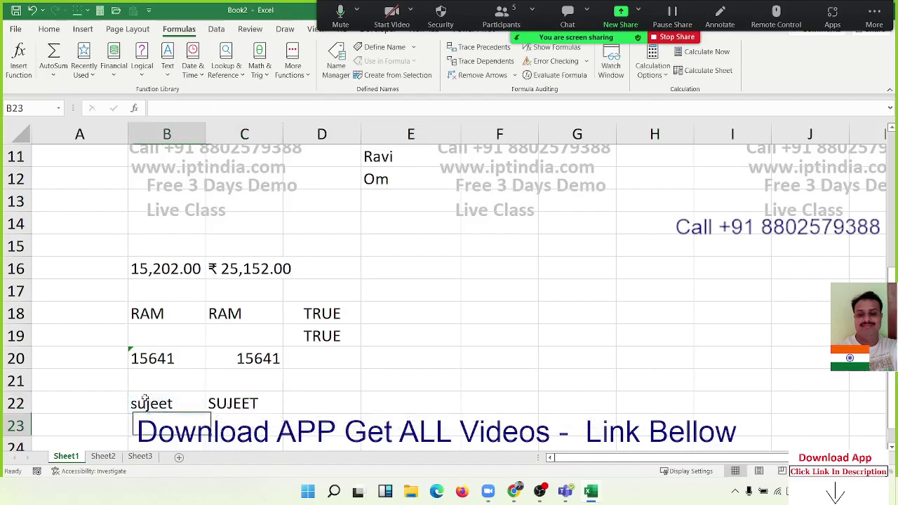
# Step: Add =LOWER(C22) in D22 to turn the uppercase name lowercase
pyautogui.press('Right')
pyautogui.press('Up')
pyautogui.press('Right')
pyautogui.write('=l')
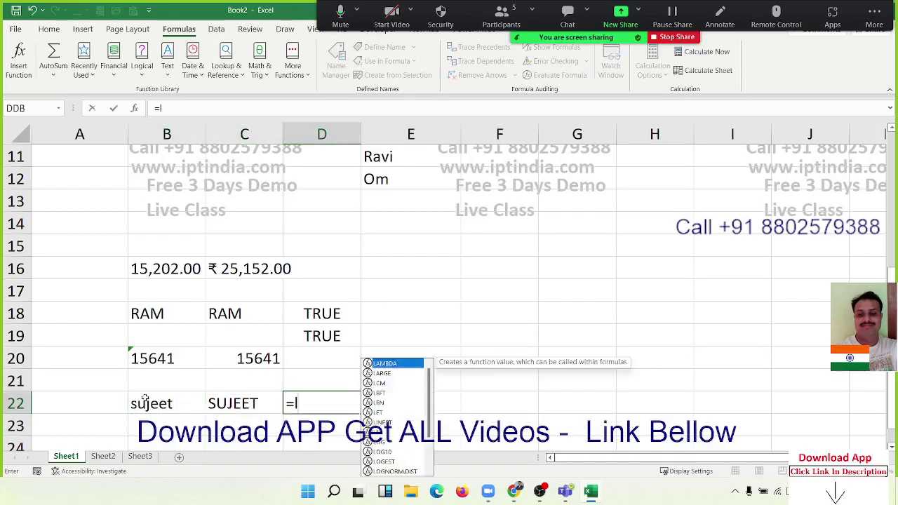
pyautogui.write('owe')
pyautogui.press('Tab')
pyautogui.press('Left')
pyautogui.press('Return')
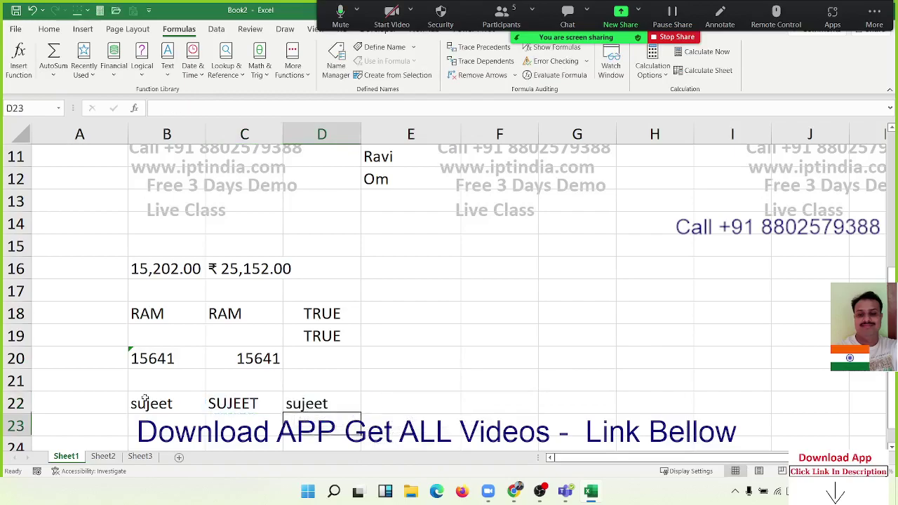
# Step: Add =PROPER(D22) in E22 to proper-case the name
pyautogui.press('Up')
pyautogui.press('Right')
pyautogui.write('=pro')
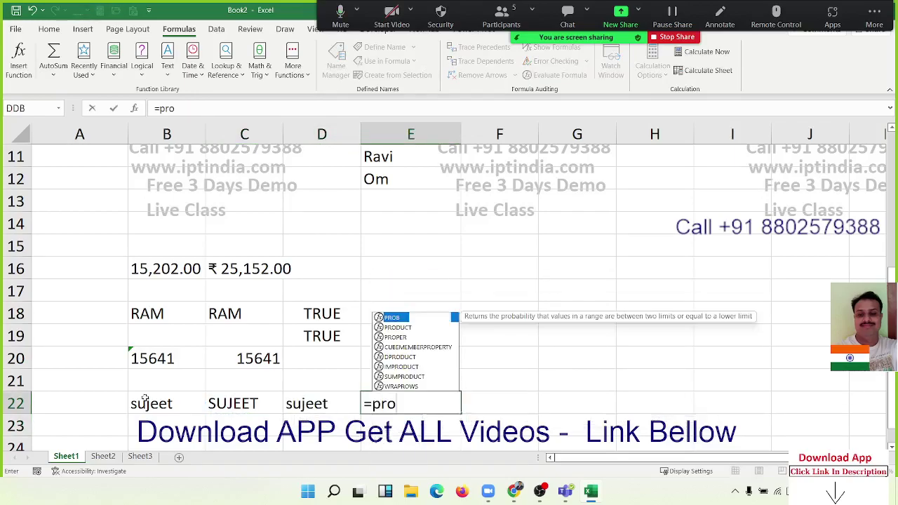
pyautogui.press('Tab')
pyautogui.press('BackSpace')
pyautogui.press('BackSpace')
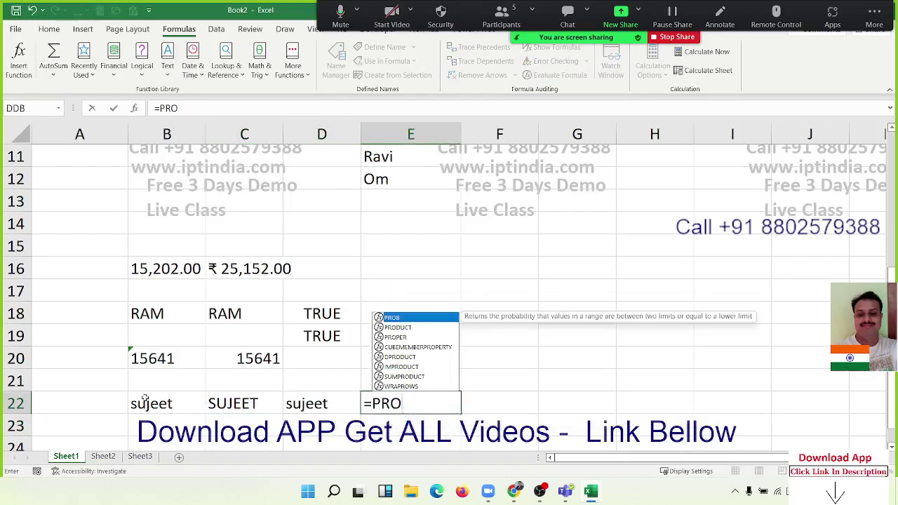
pyautogui.press('Down')
pyautogui.press('Down')
pyautogui.press('Tab')
pyautogui.press('Left')
pyautogui.press('Return')
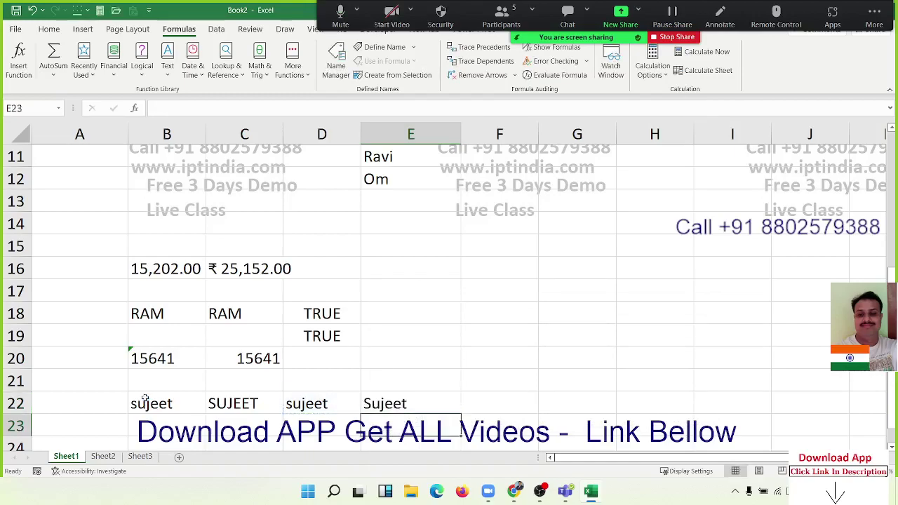
pyautogui.press('Down')
pyautogui.press('Down')
pyautogui.press('Down')
pyautogui.press('Down')
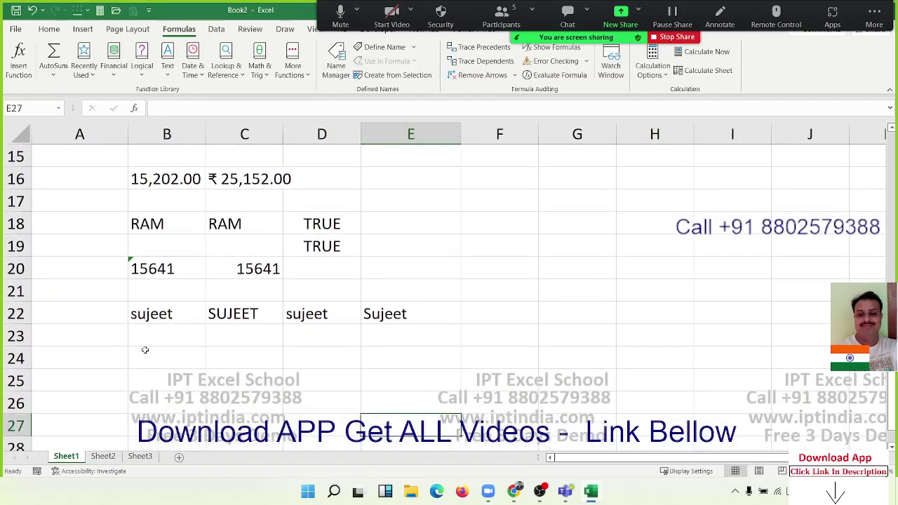
# Step: Select B23 and scroll the Text functions list down to REPT
pyautogui.click(158, 324)
pyautogui.click(155, 338)
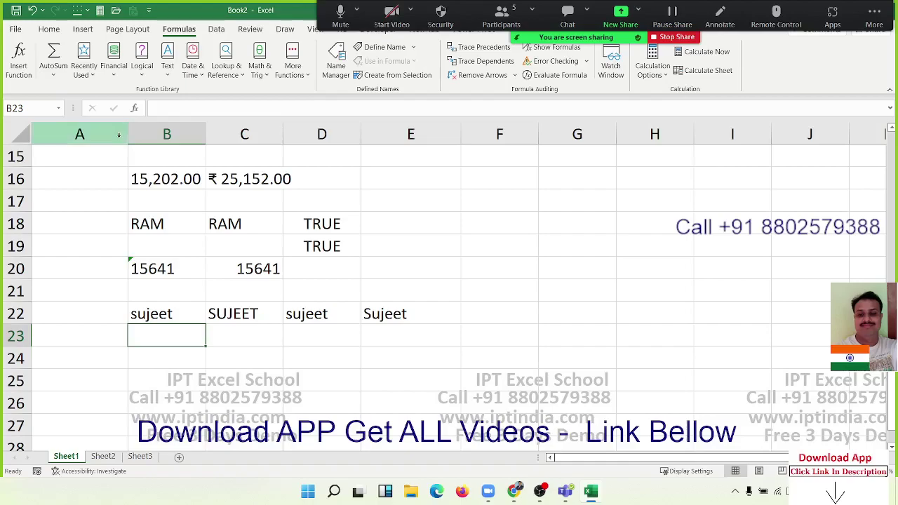
pyautogui.click(167, 70)
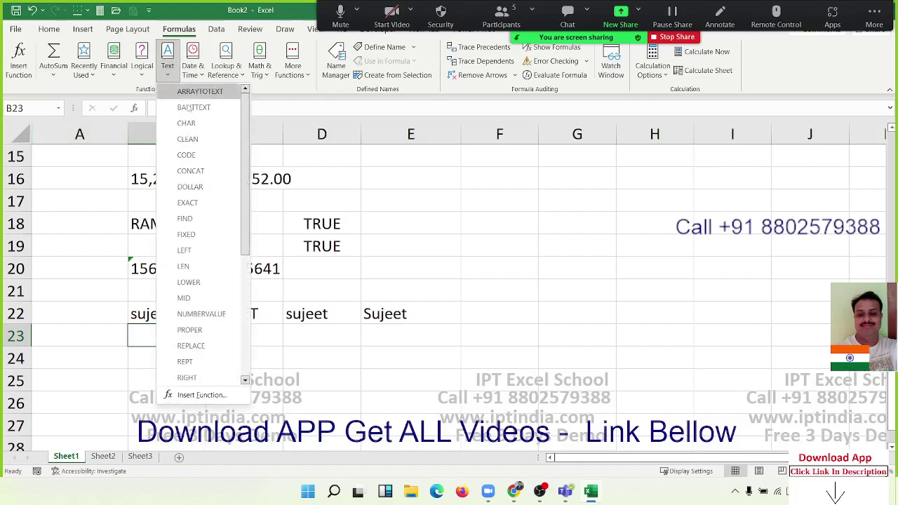
pyautogui.scroll(-1, 245, 179)
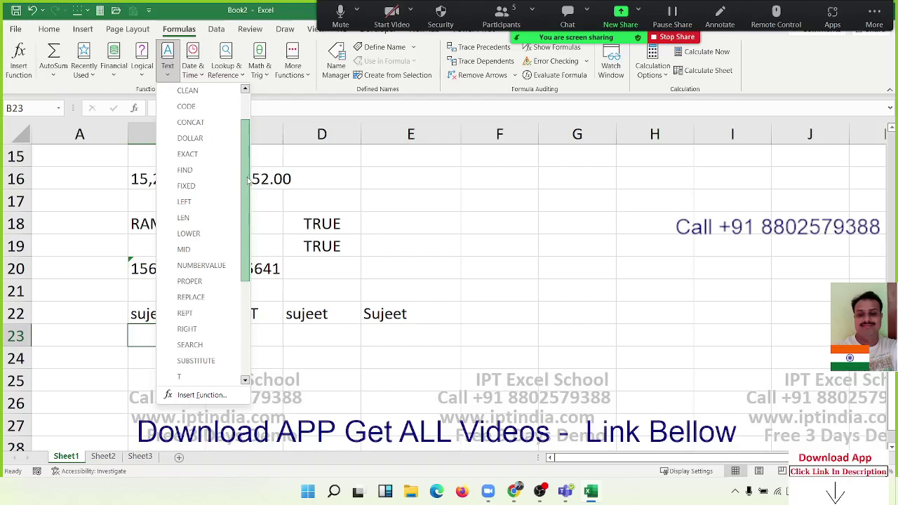
pyautogui.moveTo(247, 181); pyautogui.dragTo(249, 254)
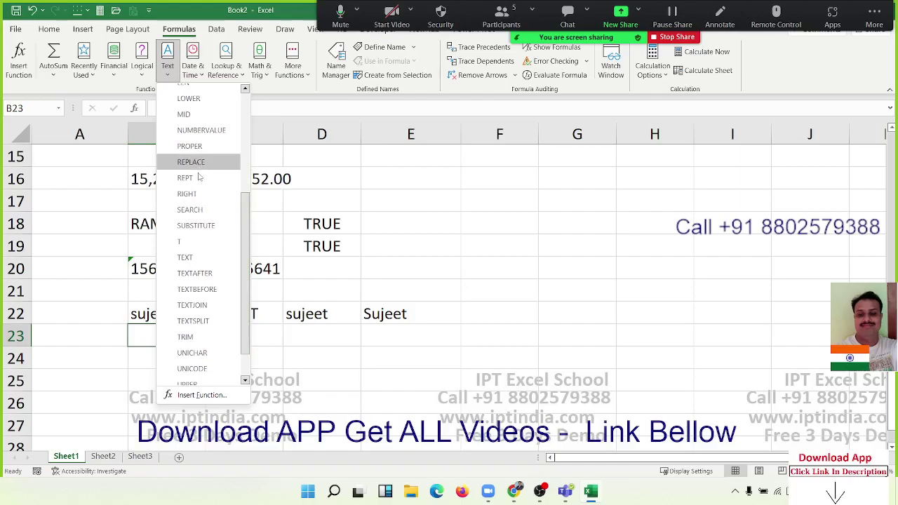
# Step: Type A in F16 and enter =REPT(F16,5) in G16 to show AAAAA
pyautogui.click(608, 196)
pyautogui.click(472, 175)
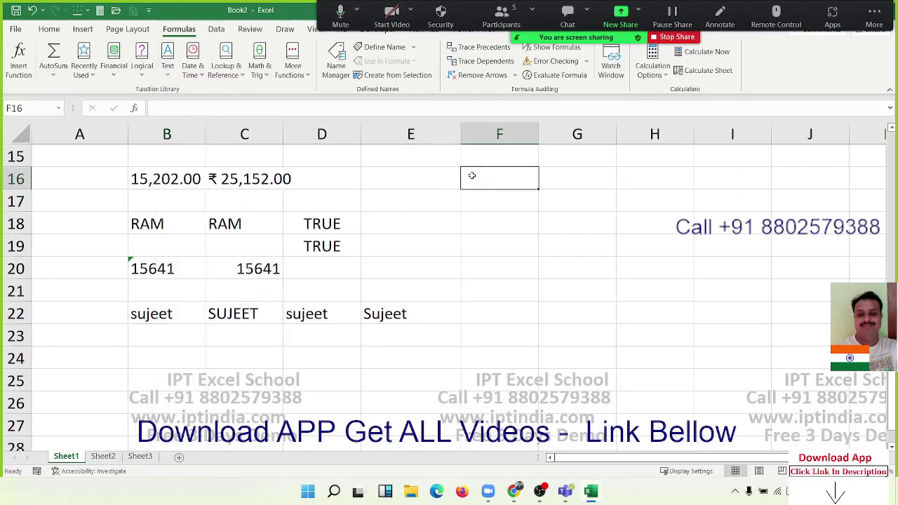
pyautogui.write('A')
pyautogui.press('Tab')
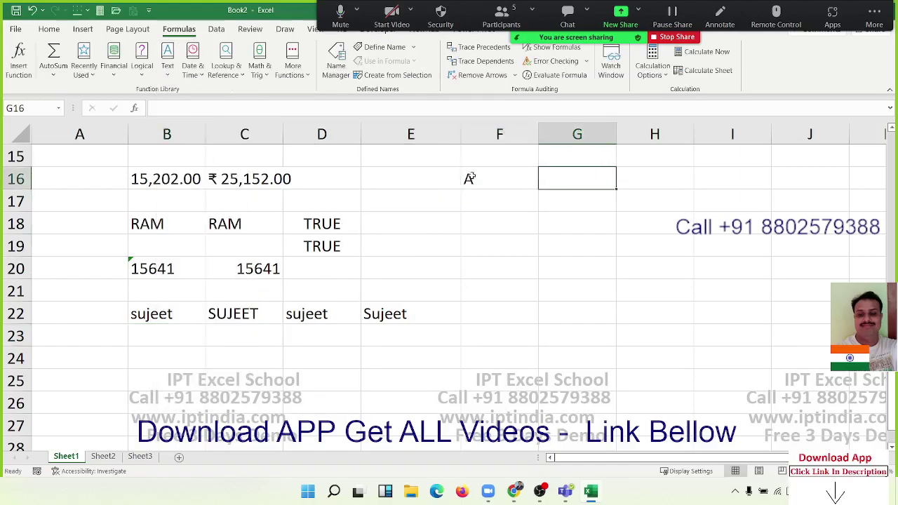
pyautogui.write('=re')
pyautogui.press('Down')
pyautogui.press('Down')
pyautogui.press('Tab')
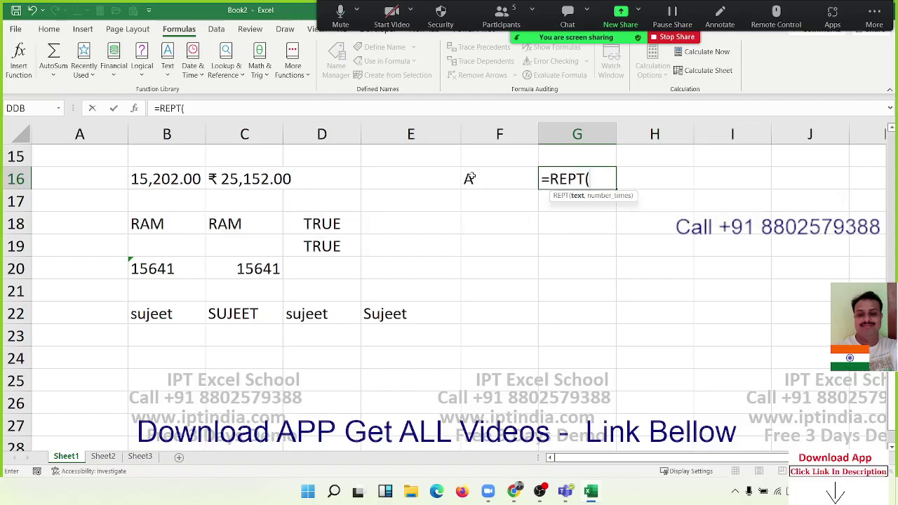
pyautogui.click(472, 177)
pyautogui.write(',')
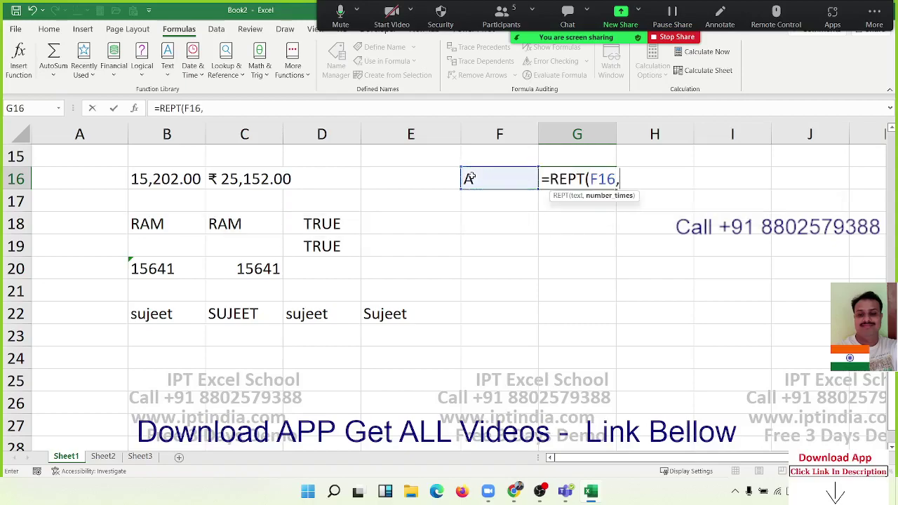
pyautogui.write('5')
pyautogui.press('Return')
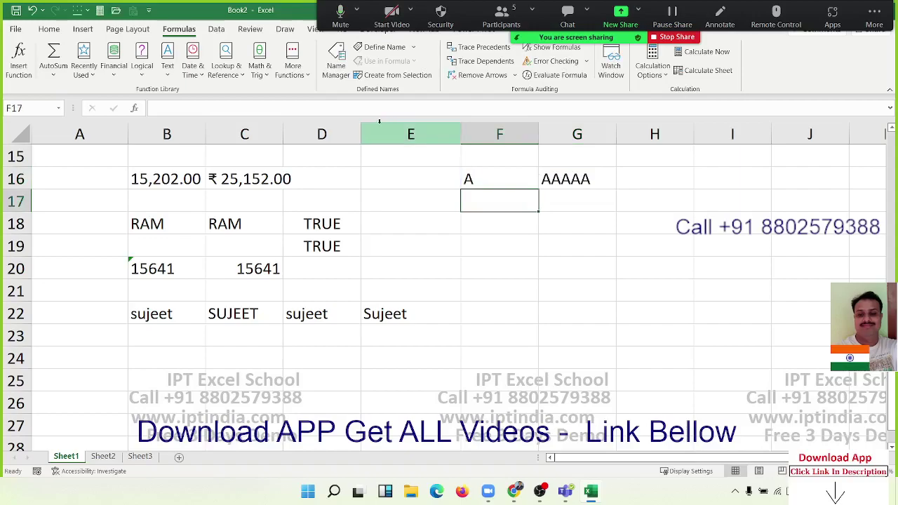
# Step: Check the Logical list, then scroll the Text functions list down to TEXT and TRIM
pyautogui.click(152, 73)
pyautogui.click(167, 66)
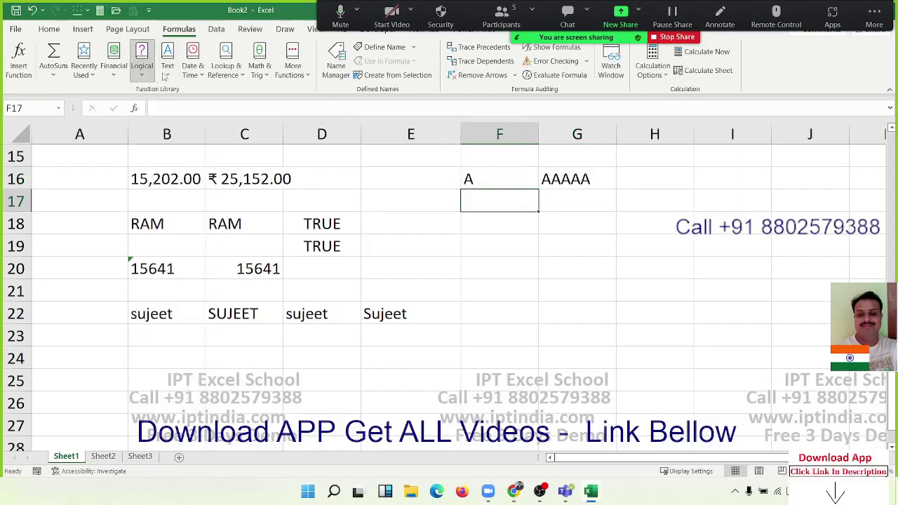
pyautogui.moveTo(248, 151); pyautogui.dragTo(240, 260)
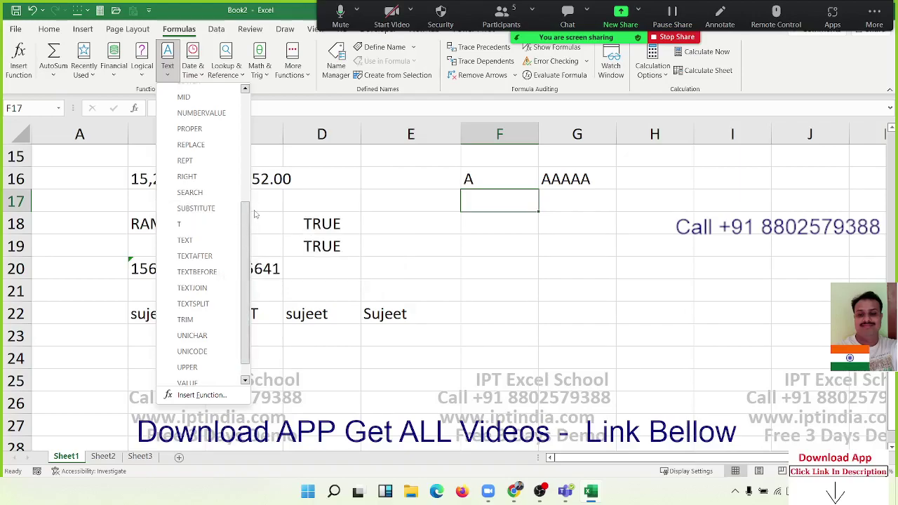
pyautogui.scroll(-1, 238, 215)
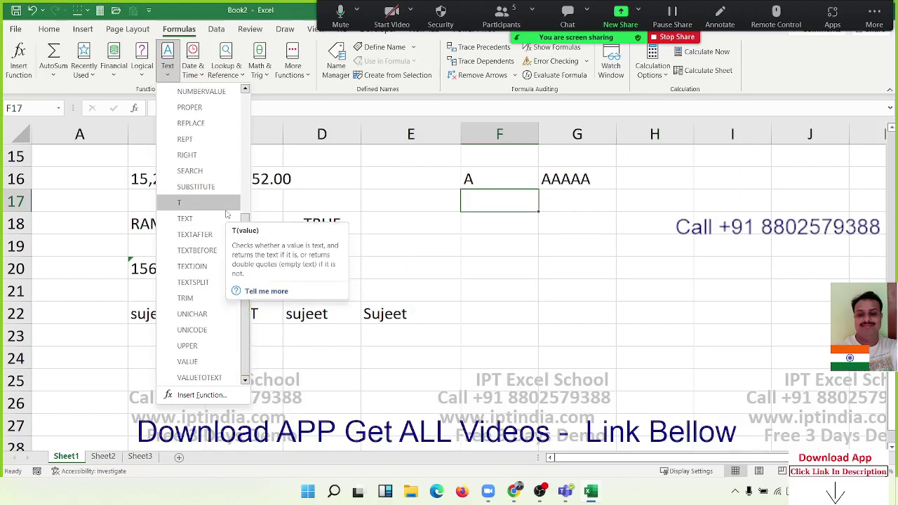
# Step: Fill H15:H20 with 856, asdsa, 1564, 245, 152 and asdsa
pyautogui.click(637, 161)
pyautogui.click(685, 160)
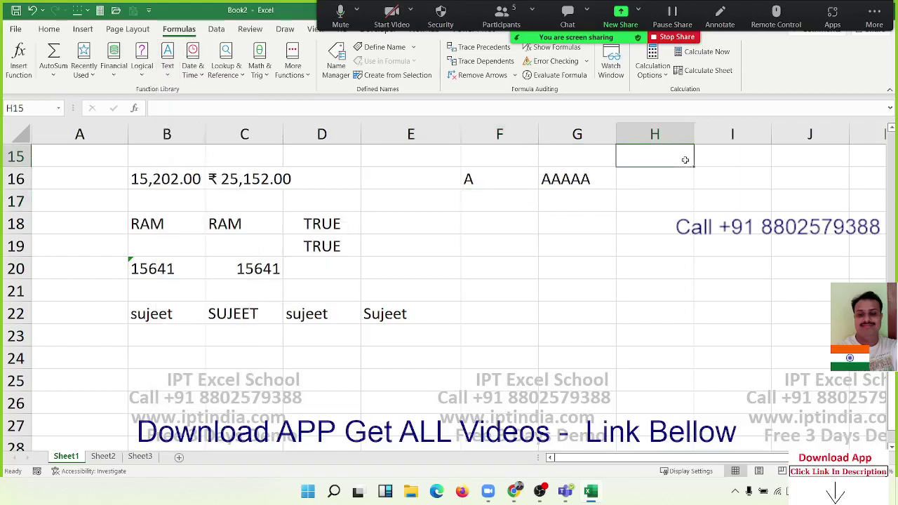
pyautogui.write('856')
pyautogui.press('Return')
pyautogui.write('asdsa8')
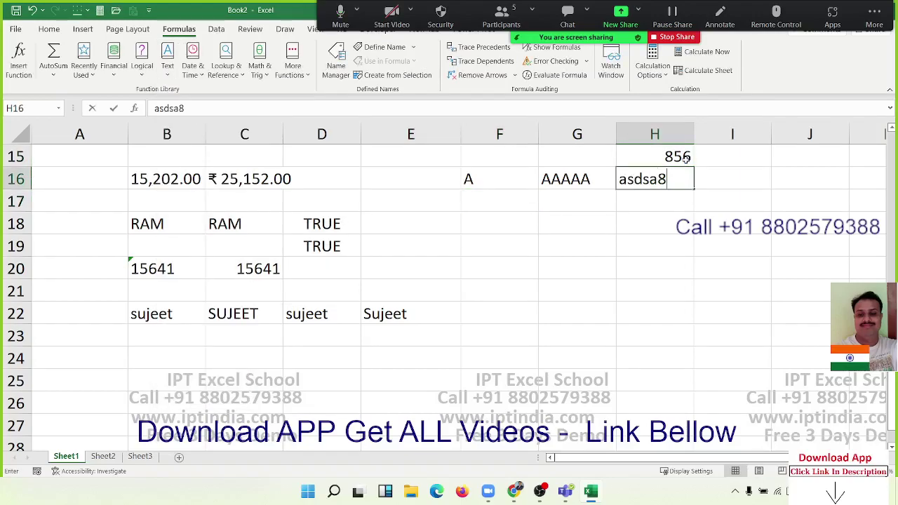
pyautogui.write('2')
pyautogui.press('BackSpace')
pyautogui.press('BackSpace')
pyautogui.press('Return')
pyautogui.write('1')
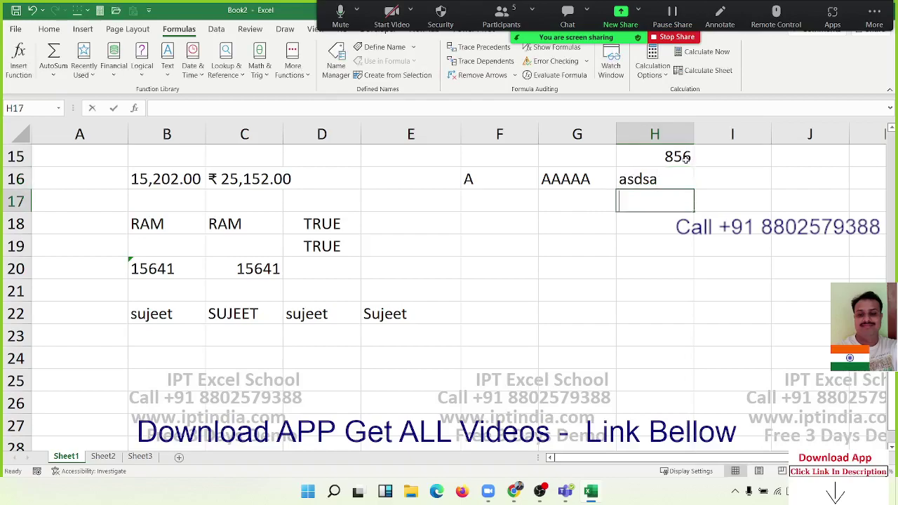
pyautogui.write('564')
pyautogui.press('Return')
pyautogui.write('245')
pyautogui.press('Return')
pyautogui.write('15')
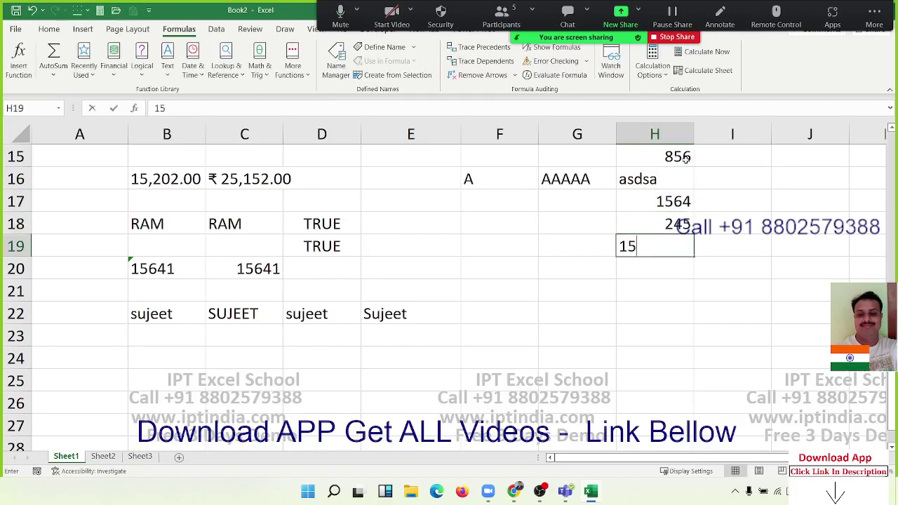
pyautogui.write('2')
pyautogui.press('Return')
pyautogui.write('asdsa')
pyautogui.press('Return')
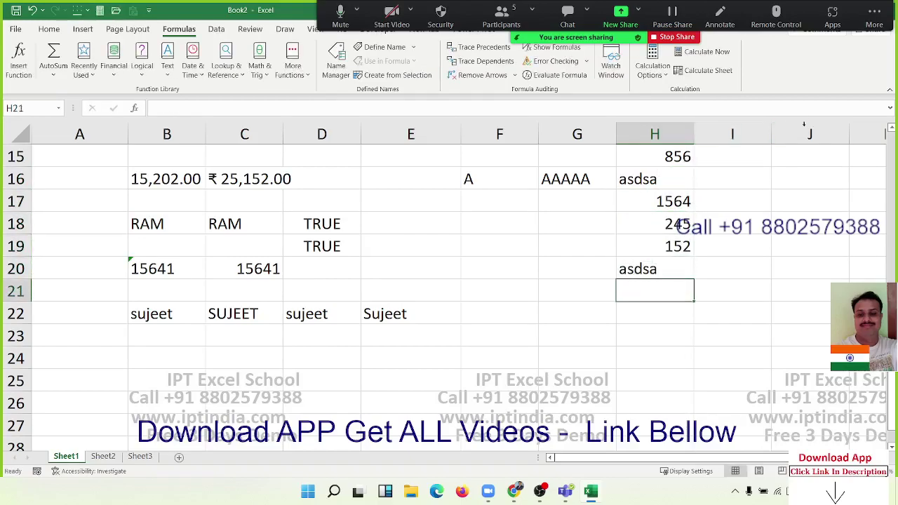
# Step: Enter =T(H15) in I15 and fill it down to I20
pyautogui.click(737, 148)
pyautogui.write('=t')
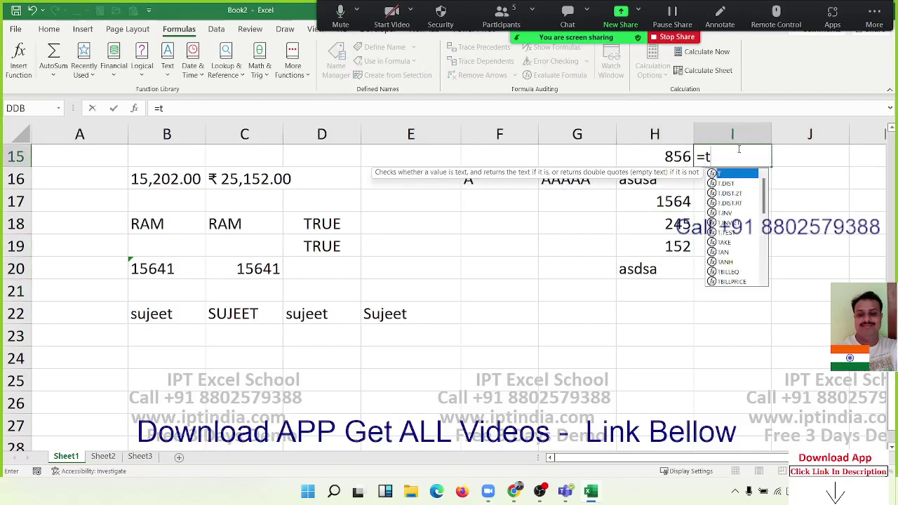
pyautogui.write('(H15')
pyautogui.press('Return')
pyautogui.press('Left')
pyautogui.hotkey('ctrl', 'Down')
pyautogui.press('Right')
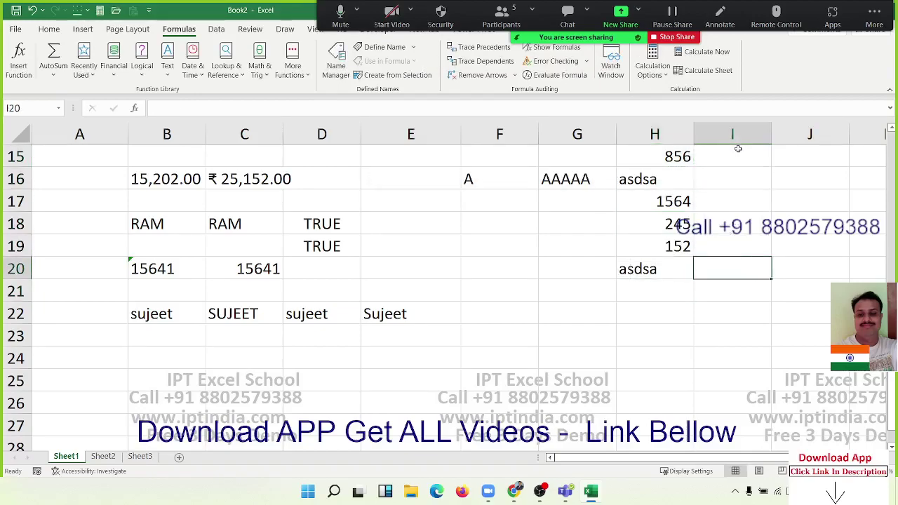
pyautogui.keyDown('shift'); pyautogui.click(737, 149); pyautogui.keyUp('shift')
pyautogui.hotkey('ctrl', 'd')
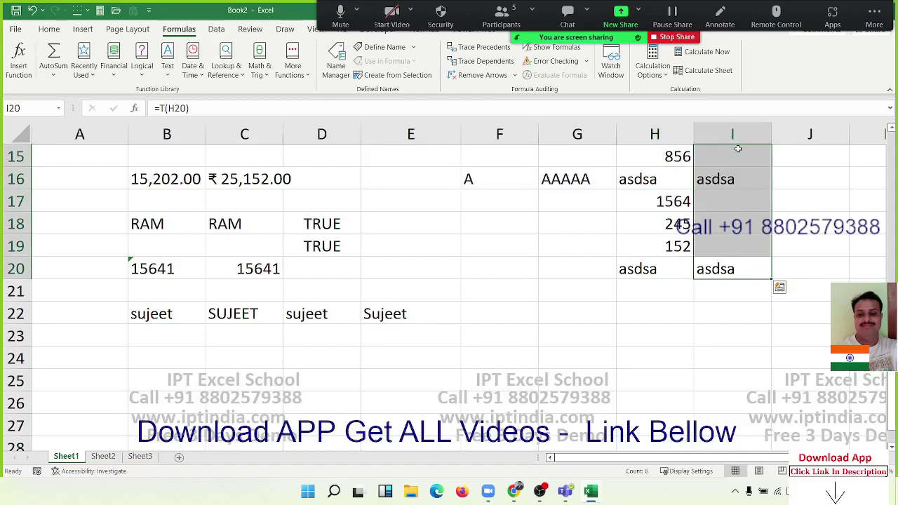
# Step: Enter =N(H15) in J15 and fill it down to J20
pyautogui.press('Right')
pyautogui.press('Up')
pyautogui.press('Up')
pyautogui.press('Up')
pyautogui.press('Up')
pyautogui.press('Up')
pyautogui.write('=')
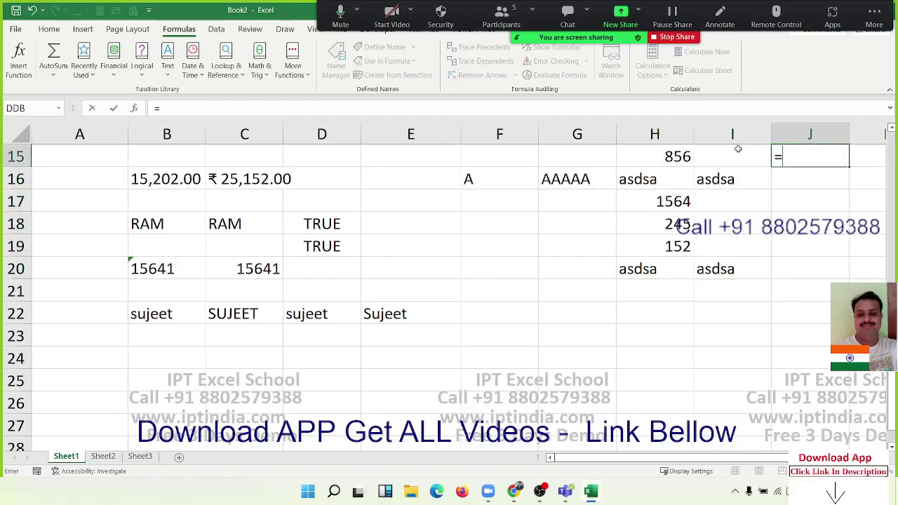
pyautogui.write('n(H15')
pyautogui.press('Return')
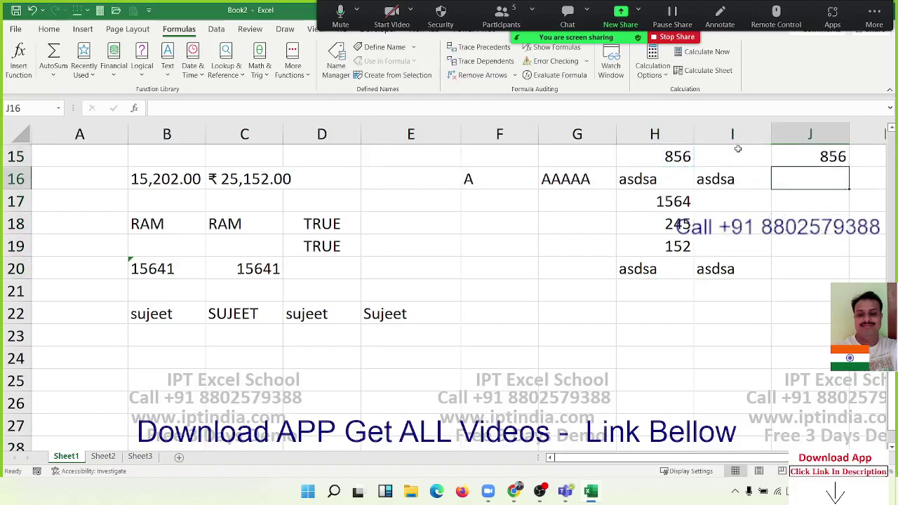
pyautogui.press('Up')
pyautogui.hotkey('shift', 'Down')
pyautogui.hotkey('shift', 'Down')
pyautogui.hotkey('shift', 'Down')
pyautogui.hotkey('shift', 'Down')
pyautogui.hotkey('shift', 'Down')
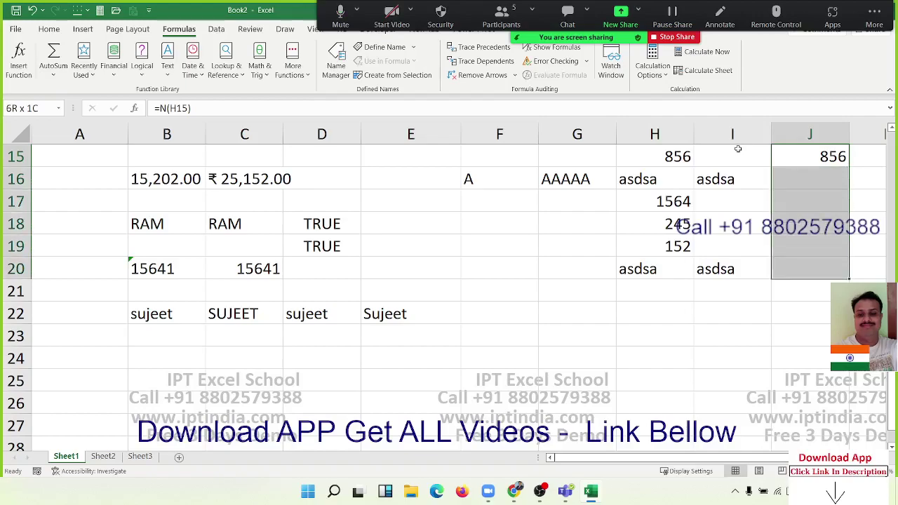
pyautogui.hotkey('ctrl', 'd')
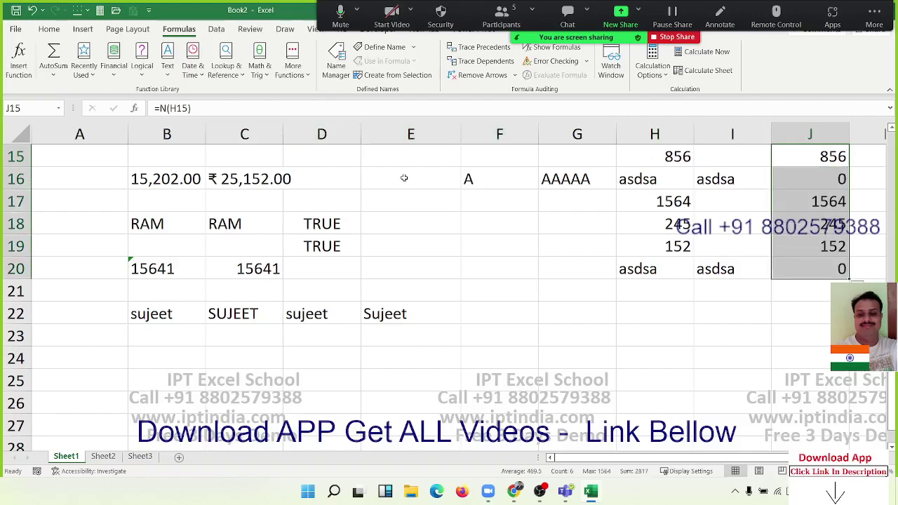
pyautogui.click(167, 62)
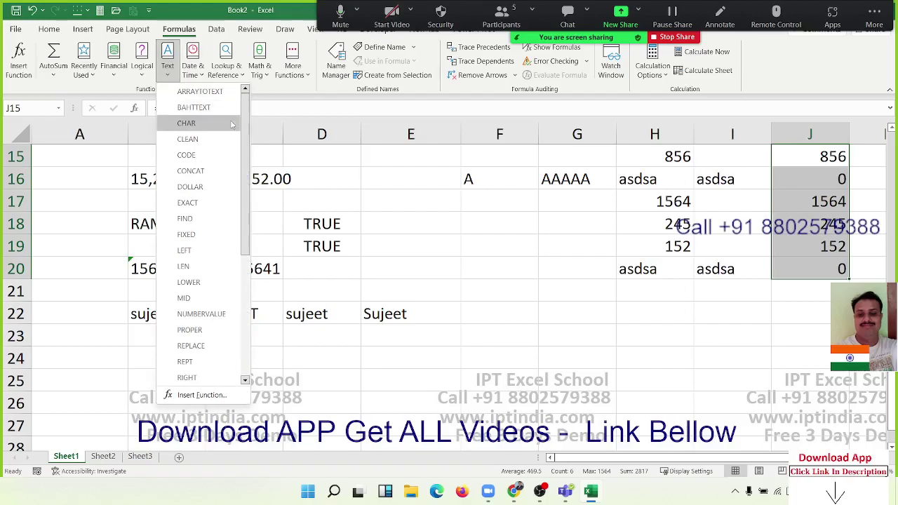
# Step: Scroll the Text functions list from ARRAYTOTEXT to VALUETOTEXT, then close it unused
pyautogui.scroll(-3, 231, 210)
pyautogui.scroll(-2, 232, 280)
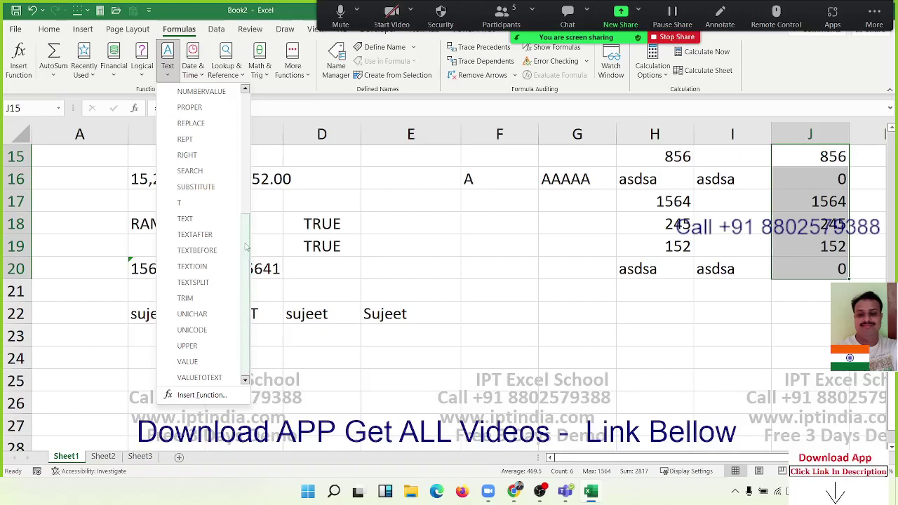
pyautogui.moveTo(246, 247); pyautogui.dragTo(248, 249)
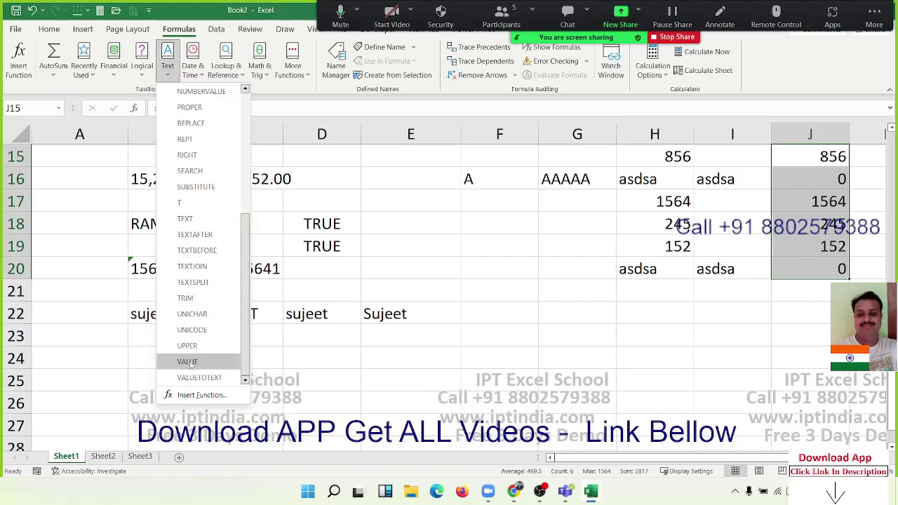
pyautogui.click(492, 326)
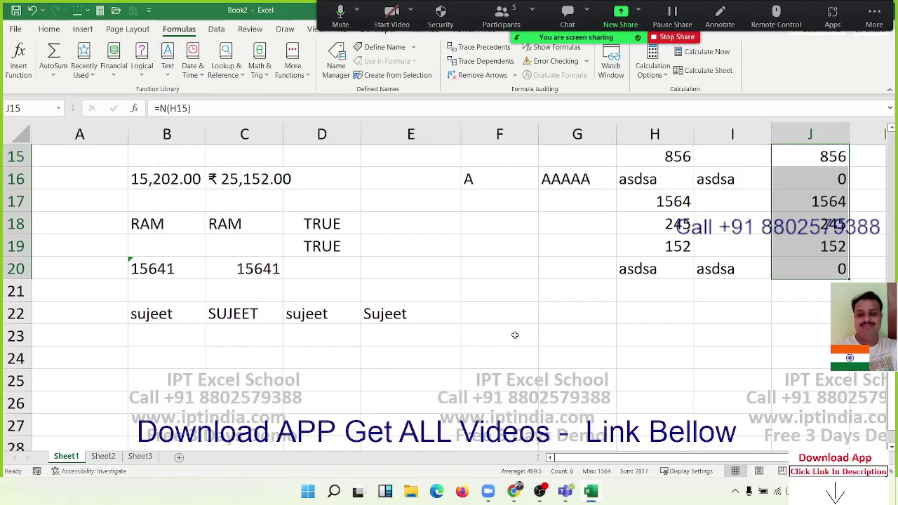
# Step: Enter =VALUE(B20) in A20 to convert the text 15641 into a number
pyautogui.click(136, 269)
pyautogui.click(108, 271)
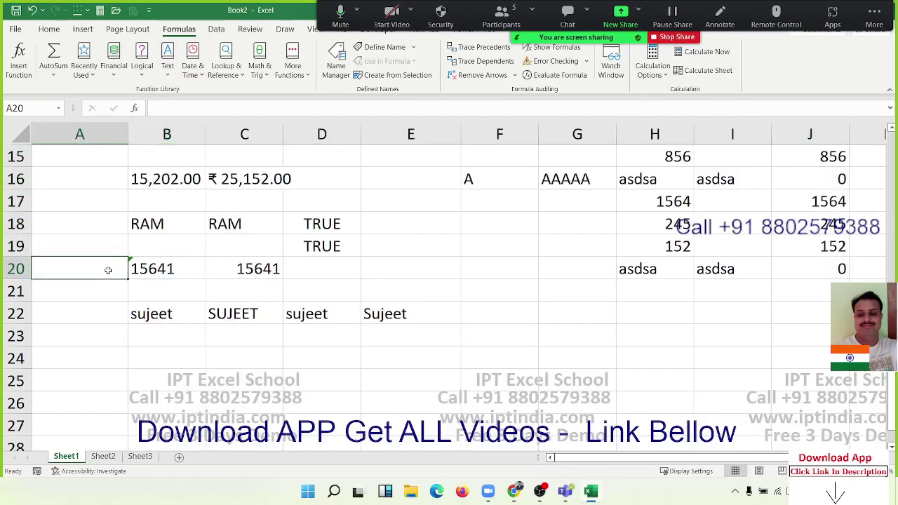
pyautogui.write('=va')
pyautogui.press('Tab')
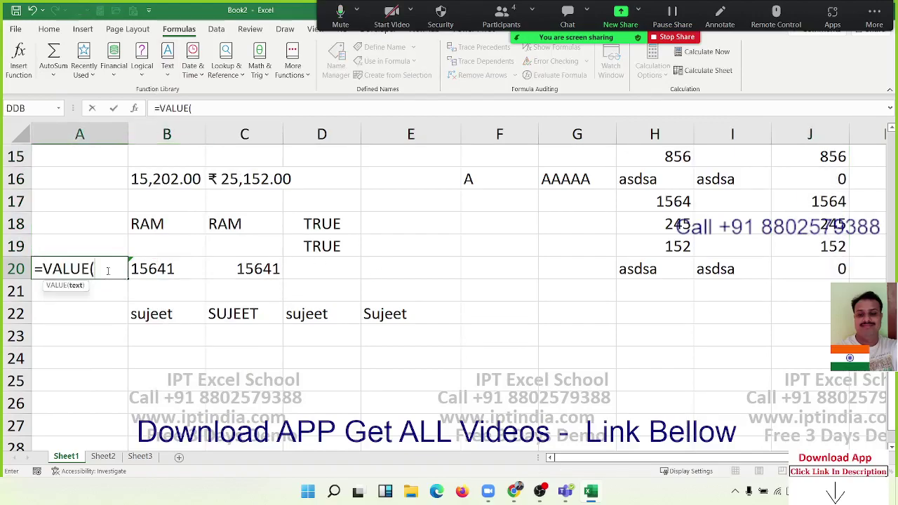
pyautogui.press('Right')
pyautogui.press('Return')
pyautogui.click(104, 270)
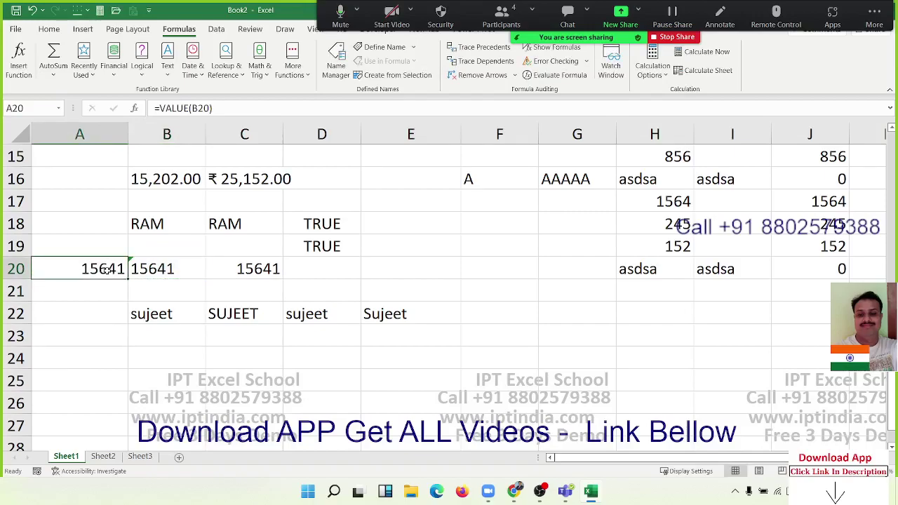
pyautogui.click(168, 362)
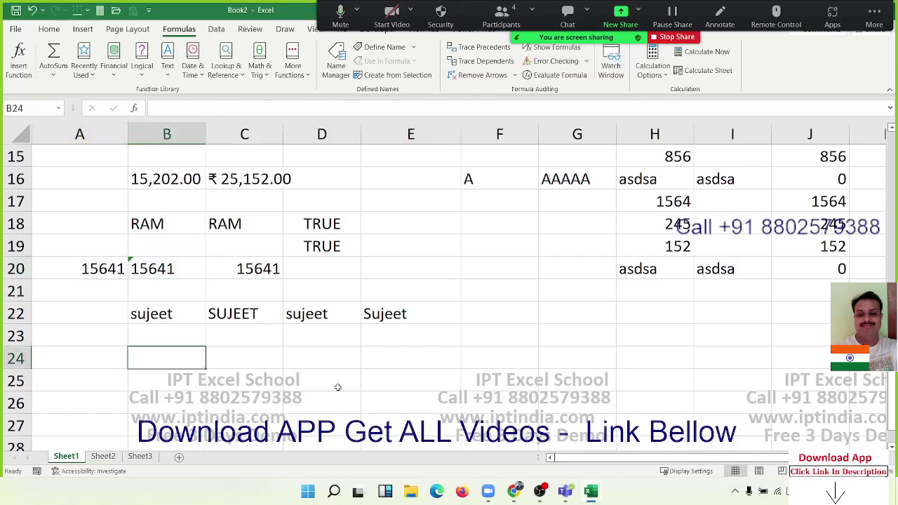
# Step: Enter 1545 in E20, then start a formula in F20 and cancel it
pyautogui.click(437, 261)
pyautogui.write('154')
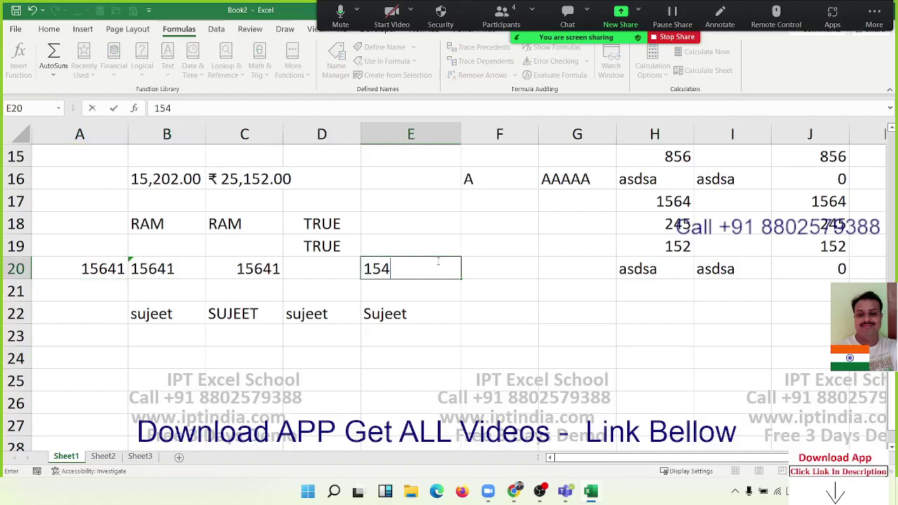
pyautogui.write('5')
pyautogui.press('Tab')
pyautogui.write('=')
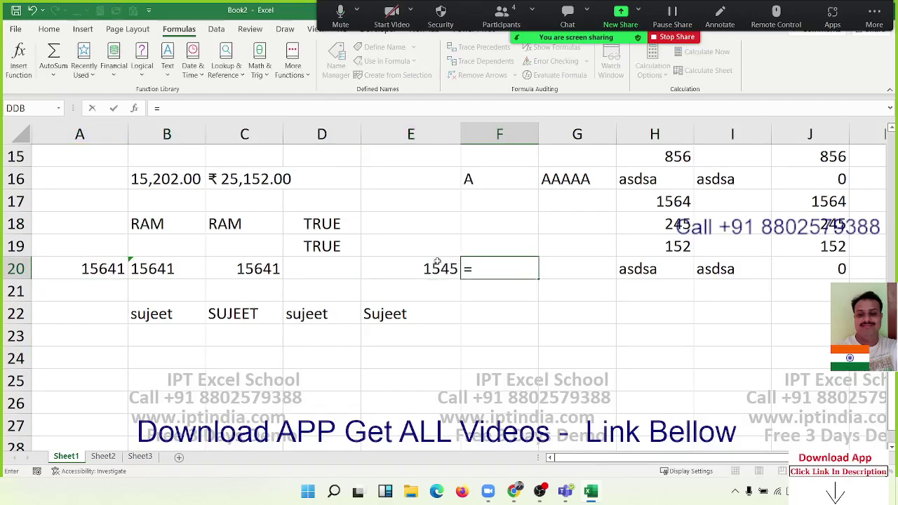
pyautogui.write('te')
pyautogui.press('BackSpace')
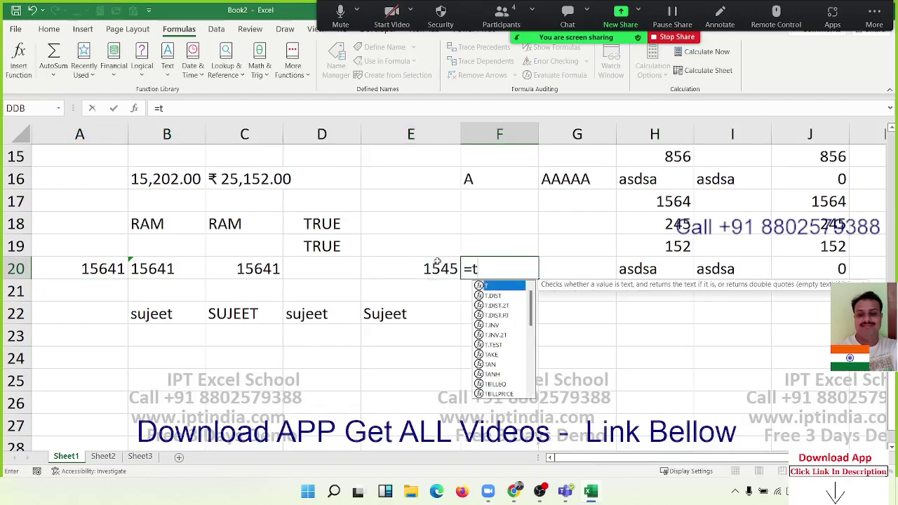
pyautogui.press('BackSpace')
pyautogui.press('Escape')
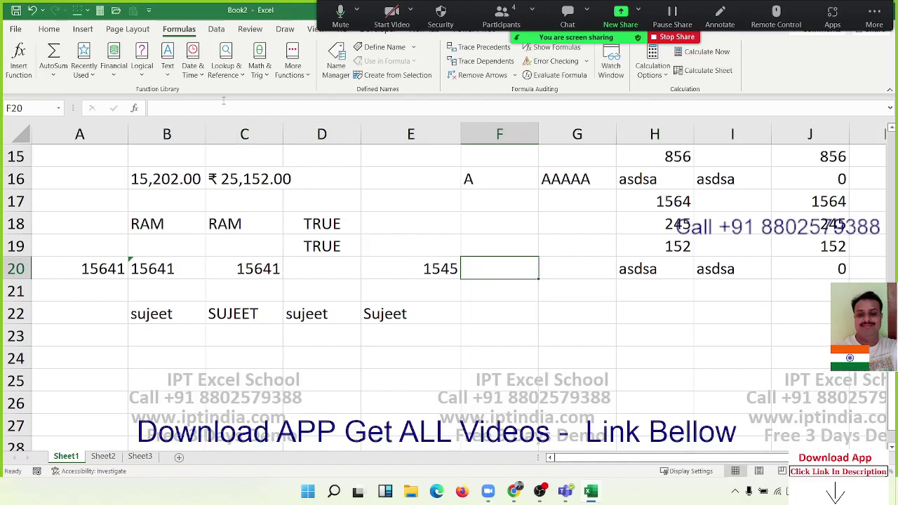
# Step: Insert =VALUETOTEXT(E20) into F20 from the Text function list
pyautogui.click(167, 63)
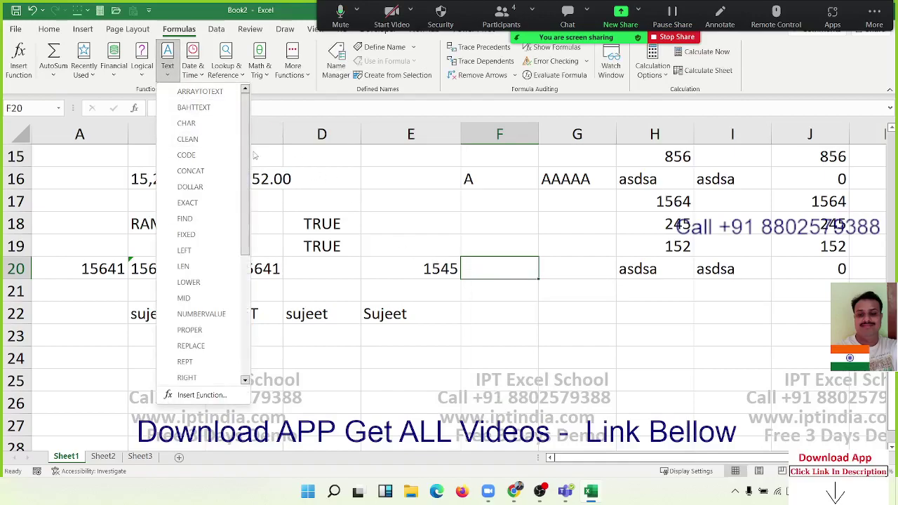
pyautogui.scroll(-5, 211, 313)
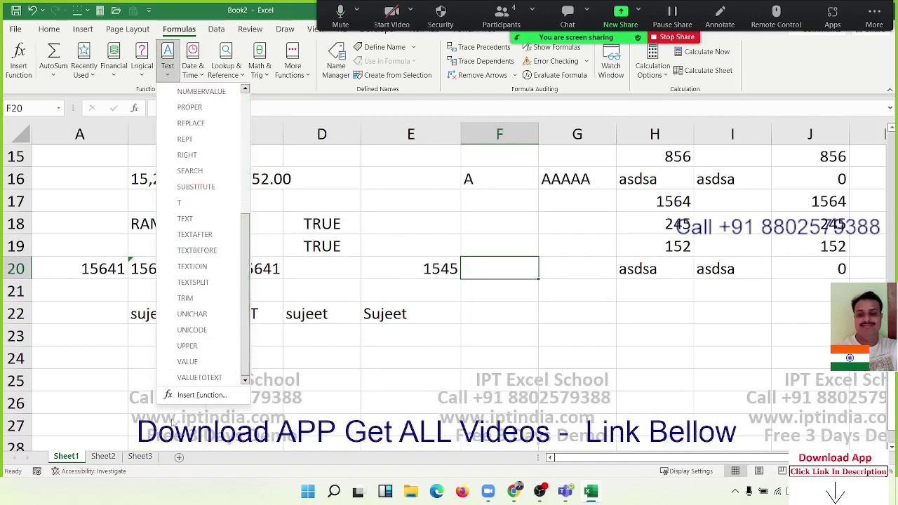
pyautogui.click(201, 378)
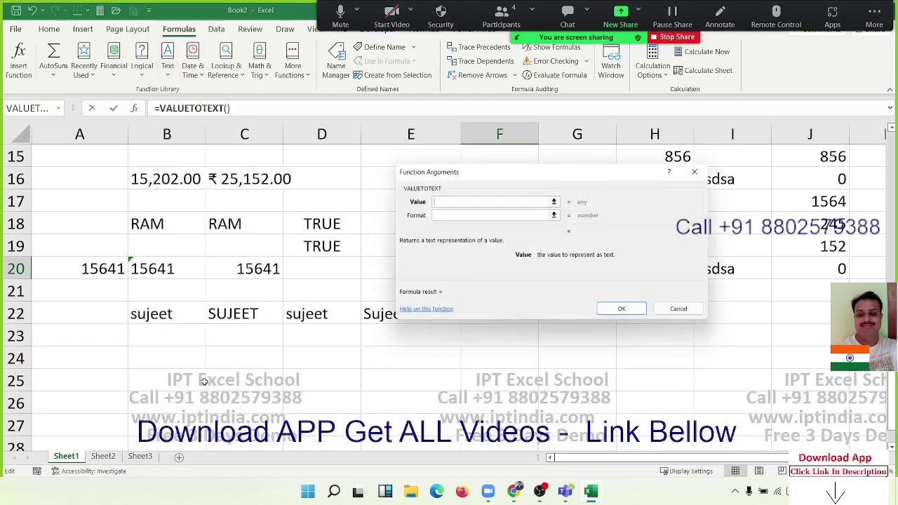
pyautogui.moveTo(476, 172); pyautogui.dragTo(602, 207)
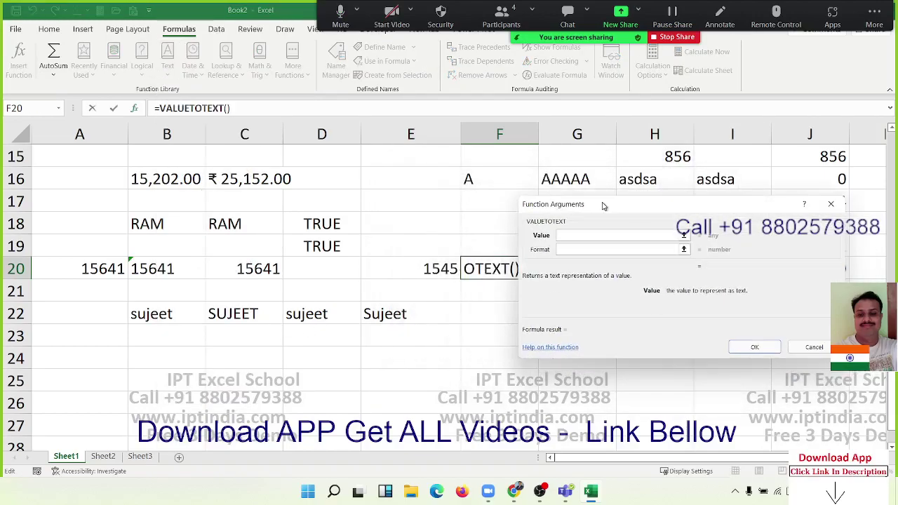
pyautogui.click(433, 268)
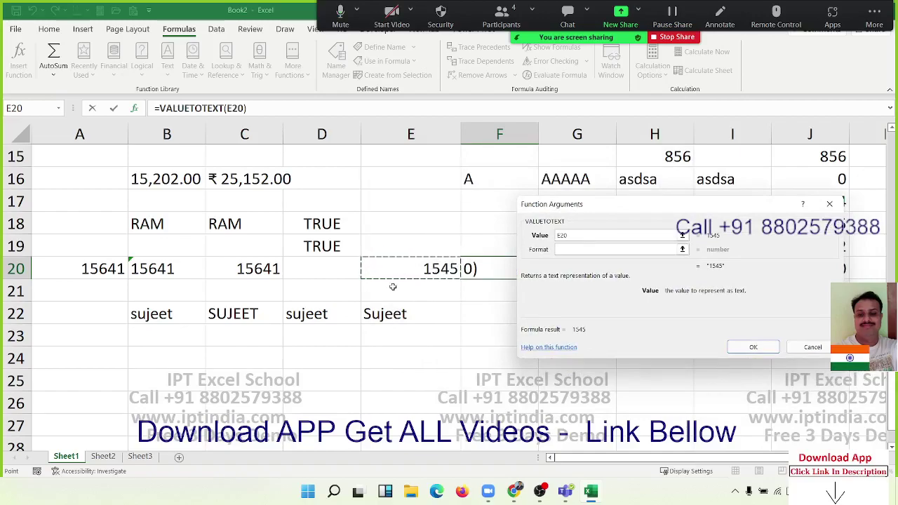
pyautogui.press('Return')
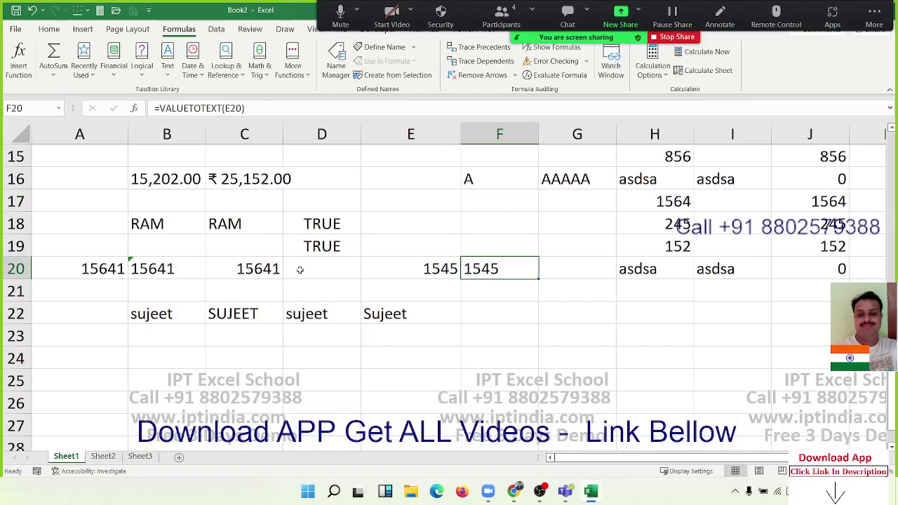
# Step: Inspect the formulas in B20, C20 and F20, then select empty cell E23
pyautogui.click(145, 272)
pyautogui.click(244, 270)
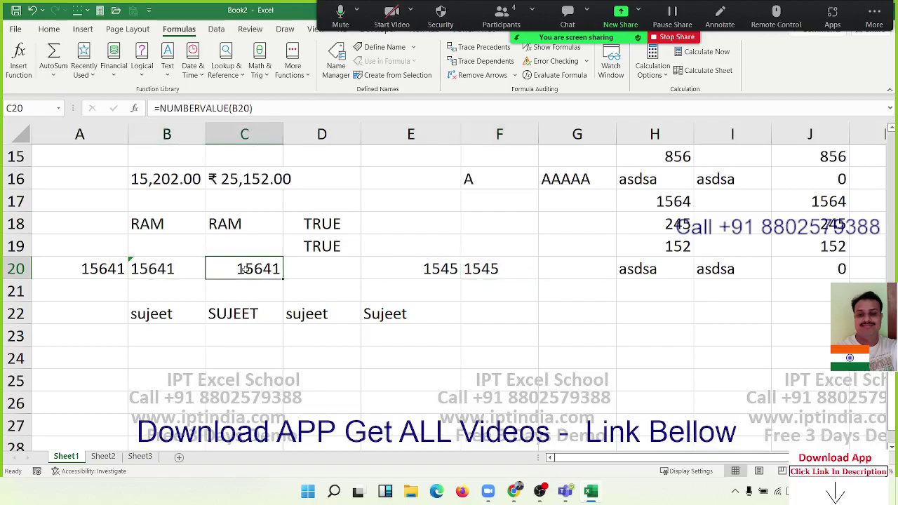
pyautogui.click(467, 272)
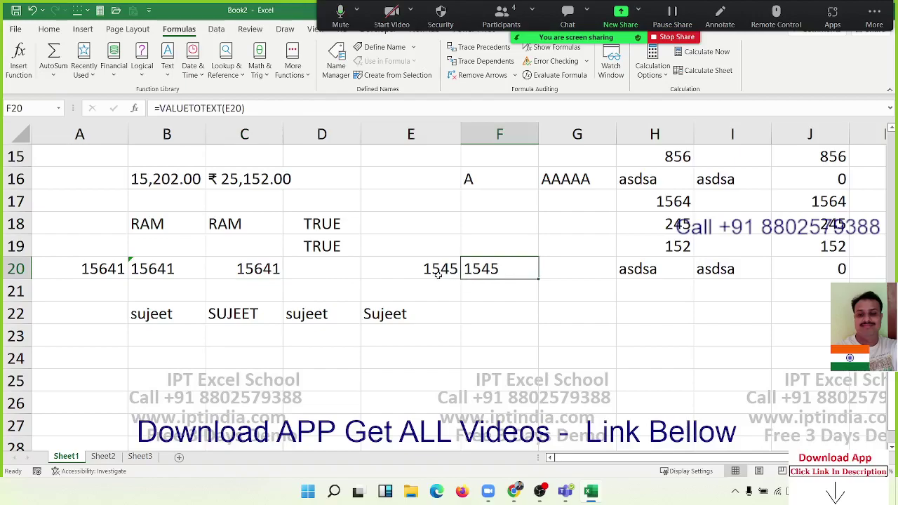
pyautogui.click(417, 336)
# Step: Scroll through the Text function list on the Formulas ribbon, then close it
pyautogui.click(167, 70)
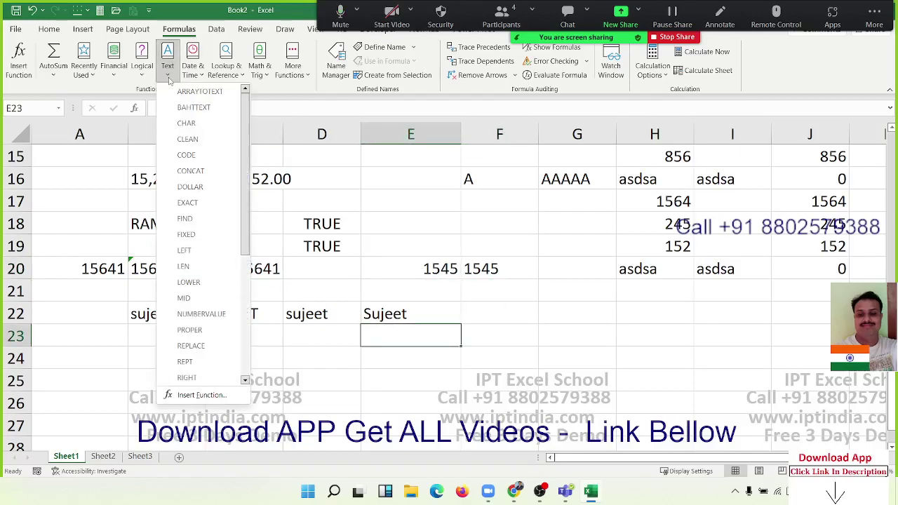
pyautogui.moveTo(243, 162); pyautogui.dragTo(243, 297)
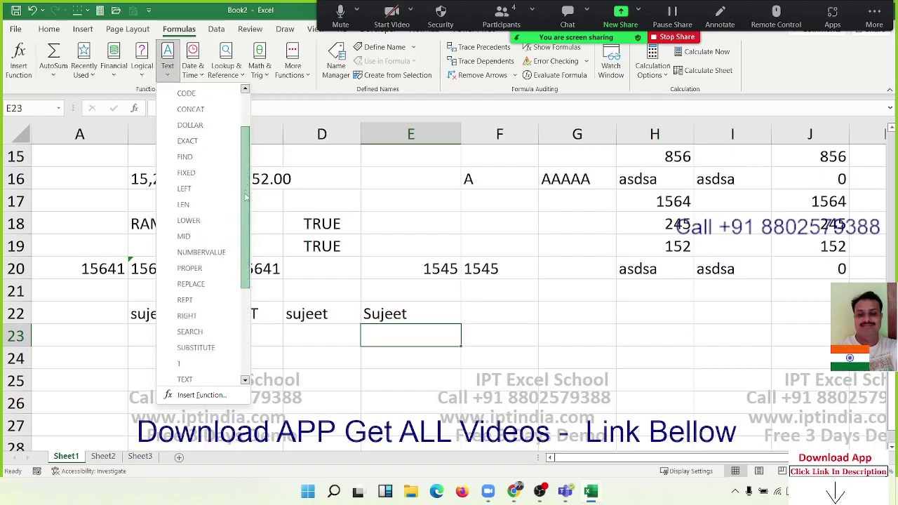
pyautogui.moveTo(242, 301); pyautogui.dragTo(252, 260)
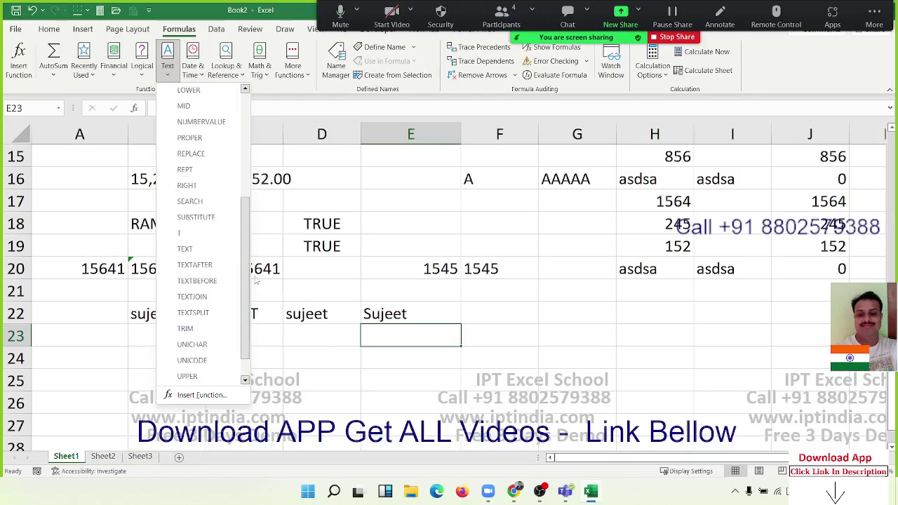
pyautogui.moveTo(244, 297)
pyautogui.mouseDown()
pyautogui.moveTo(244, 317)
pyautogui.moveTo(247, 104)
pyautogui.mouseUp()
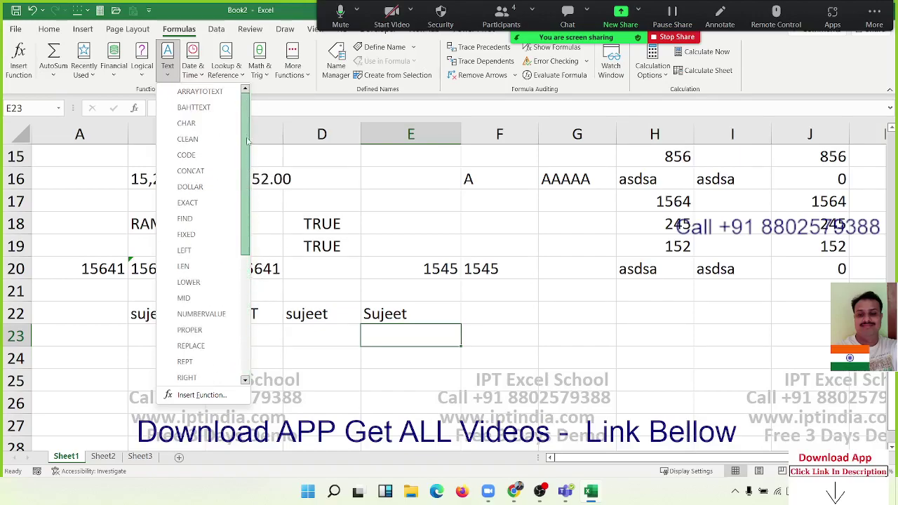
pyautogui.moveTo(245, 168)
pyautogui.mouseDown()
pyautogui.moveTo(244, 307)
pyautogui.moveTo(246, 98)
pyautogui.mouseUp()
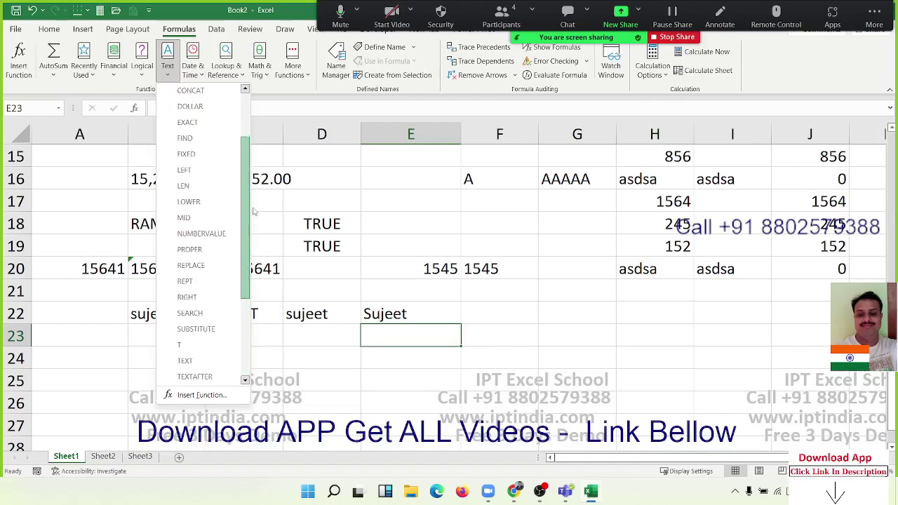
pyautogui.click(167, 64)
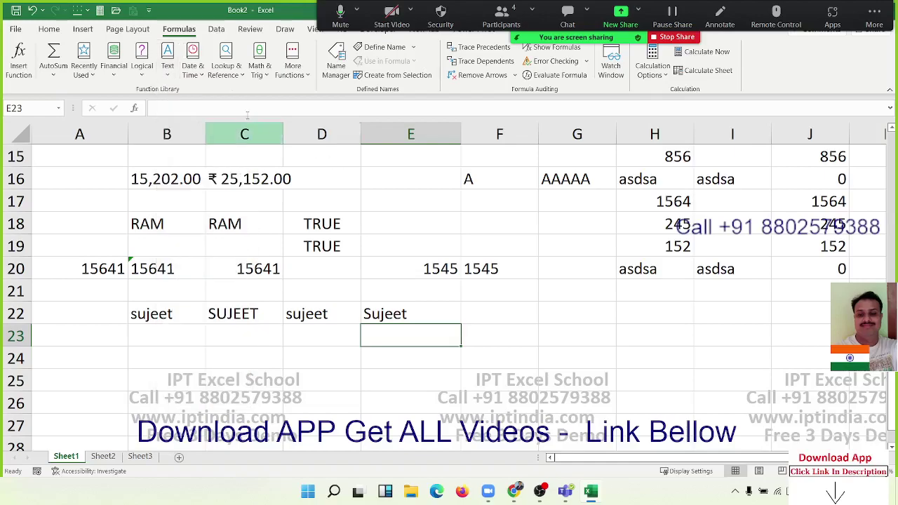
# Step: Glance at the Date & Time function list, then switch to Sheet2
pyautogui.click(192, 70)
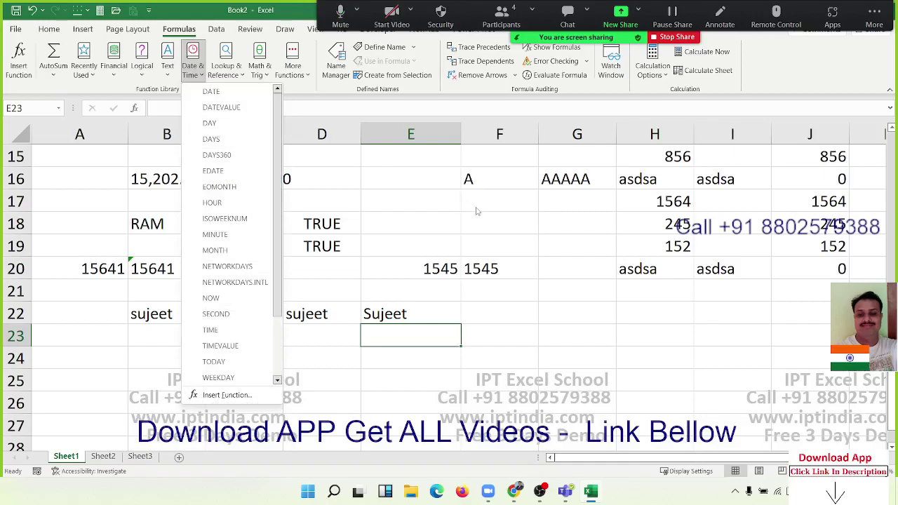
pyautogui.click(440, 190)
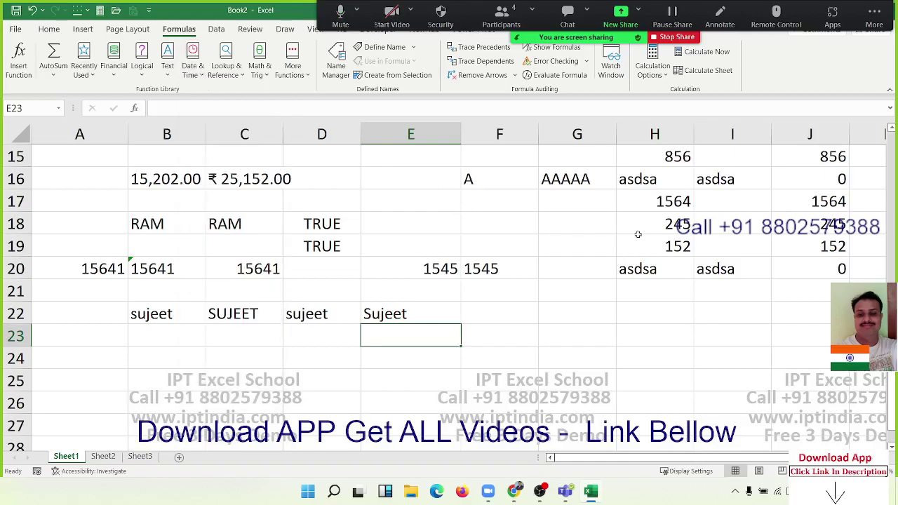
pyautogui.click(115, 456)
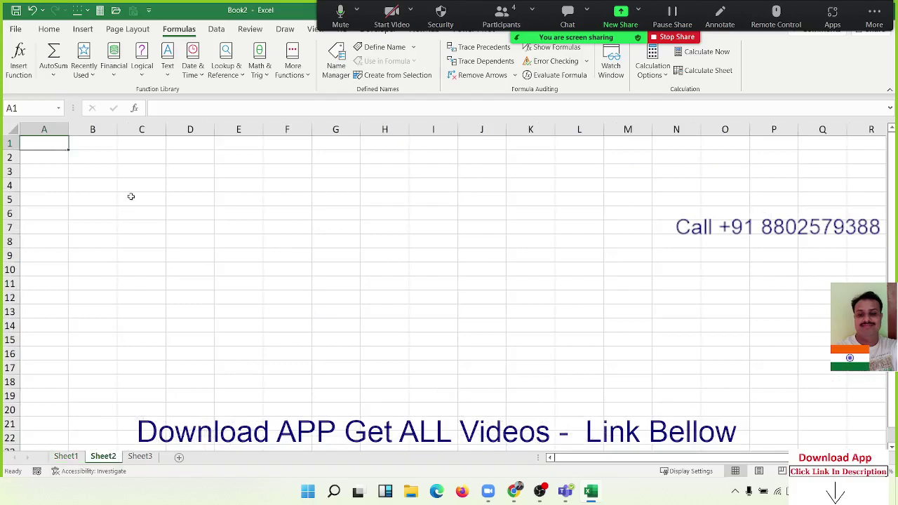
# Step: Type the Sales header in A1 with 85, 36 and 63 beneath it
pyautogui.write('Re')
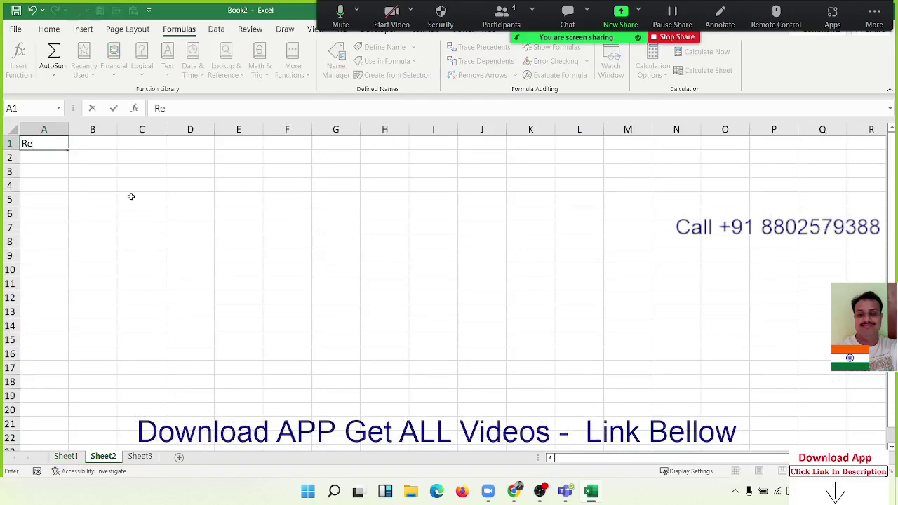
pyautogui.write('p')
pyautogui.press('BackSpace')
pyautogui.press('BackSpace')
pyautogui.press('BackSpace')
pyautogui.press('Escape')
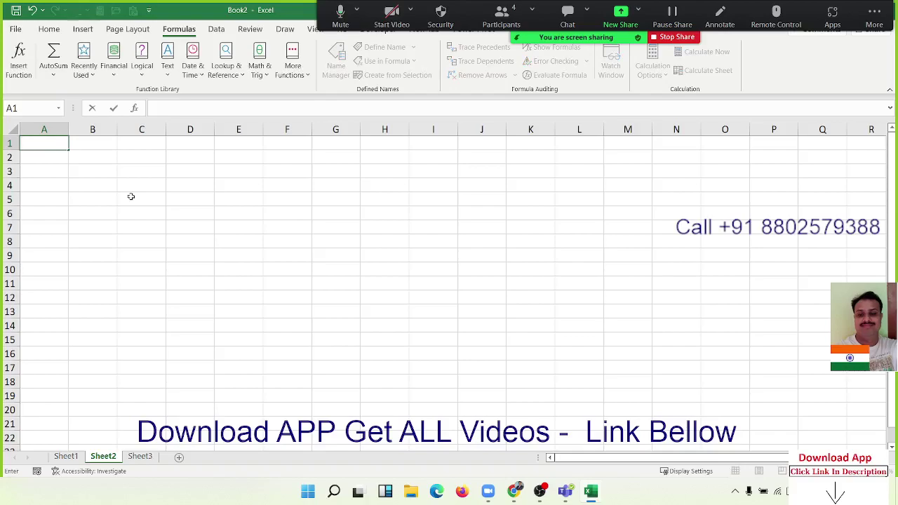
pyautogui.write('Sales')
pyautogui.press('Return')
pyautogui.write('85')
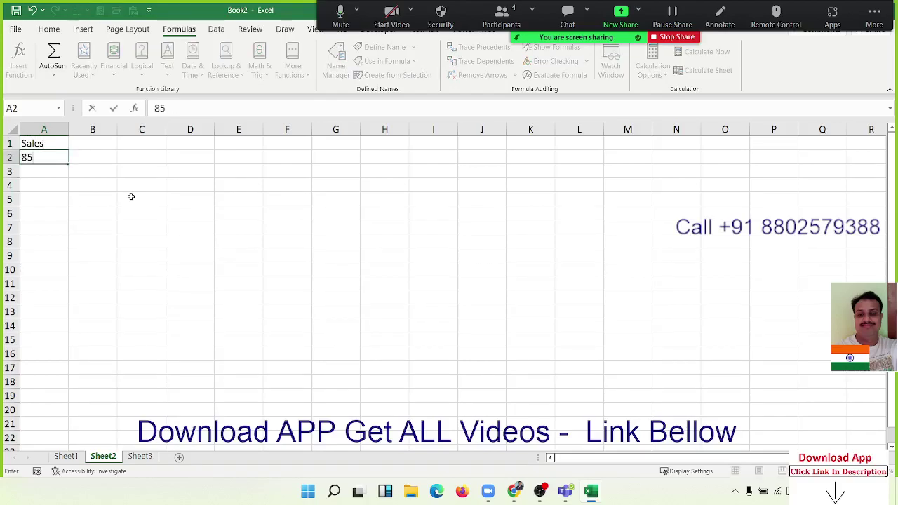
pyautogui.press('Return')
pyautogui.write('356')
pyautogui.press('Return')
pyautogui.write('63')
pyautogui.press('Return')
# Step: Enter 35, 78, 65, 25 and 65 in A5:A9, then select the sales values A2:A9
pyautogui.write('356')
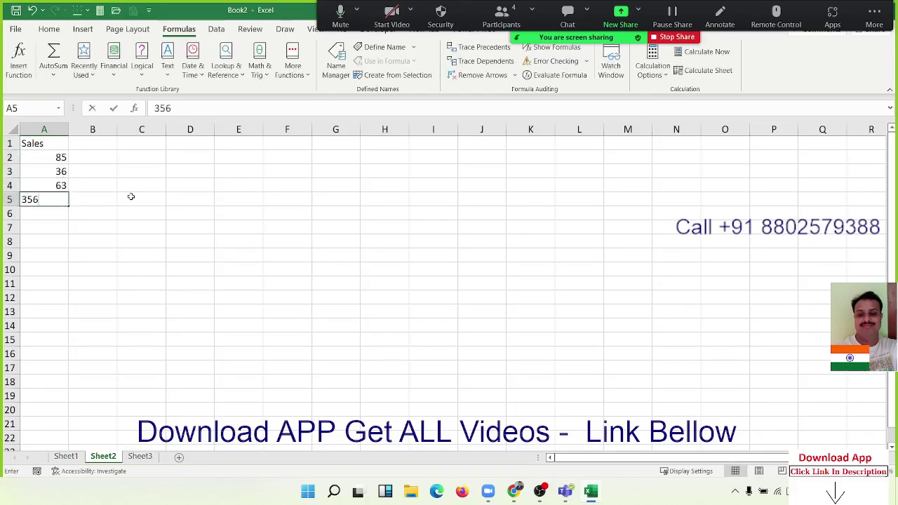
pyautogui.press('BackSpace')
pyautogui.press('Return')
pyautogui.write('78')
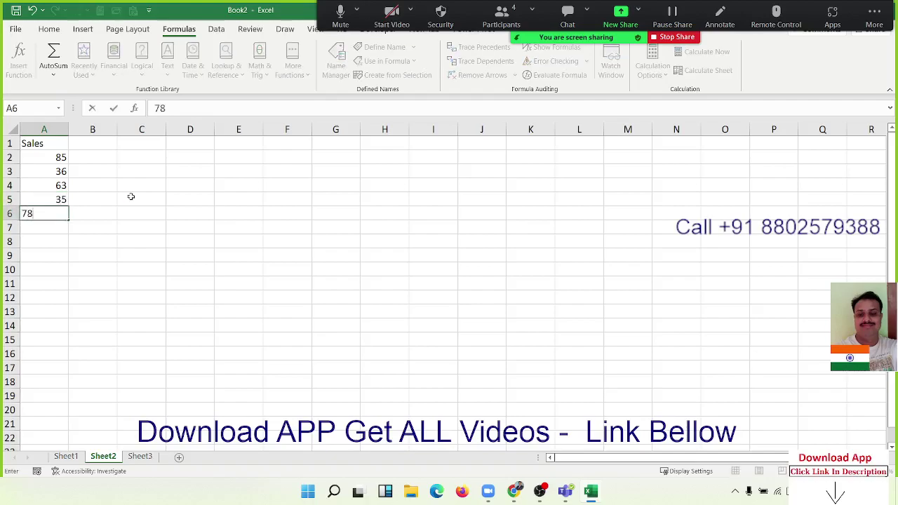
pyautogui.press('Return')
pyautogui.write('65')
pyautogui.press('Return')
pyautogui.write('25')
pyautogui.press('Return')
pyautogui.write('65')
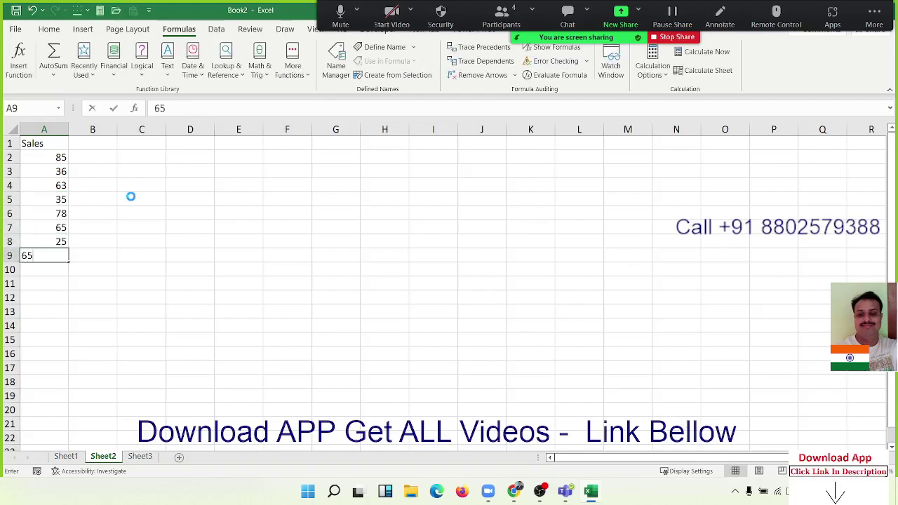
pyautogui.press('Return')
pyautogui.press('Up')
pyautogui.hotkey('shift', 'Up')
pyautogui.hotkey('shift', 'Up')
pyautogui.hotkey('shift', 'Up')
pyautogui.hotkey('shift', 'Up')
pyautogui.hotkey('shift', 'Up')
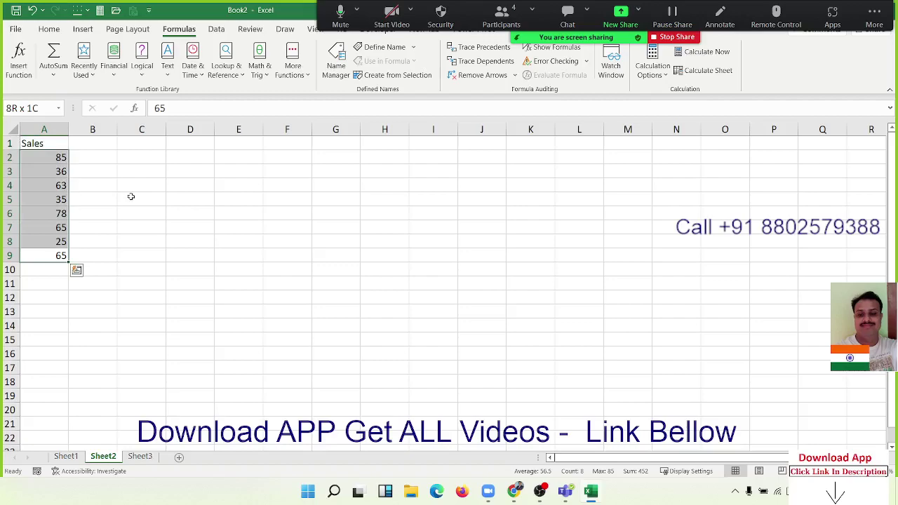
pyautogui.click(49, 28)
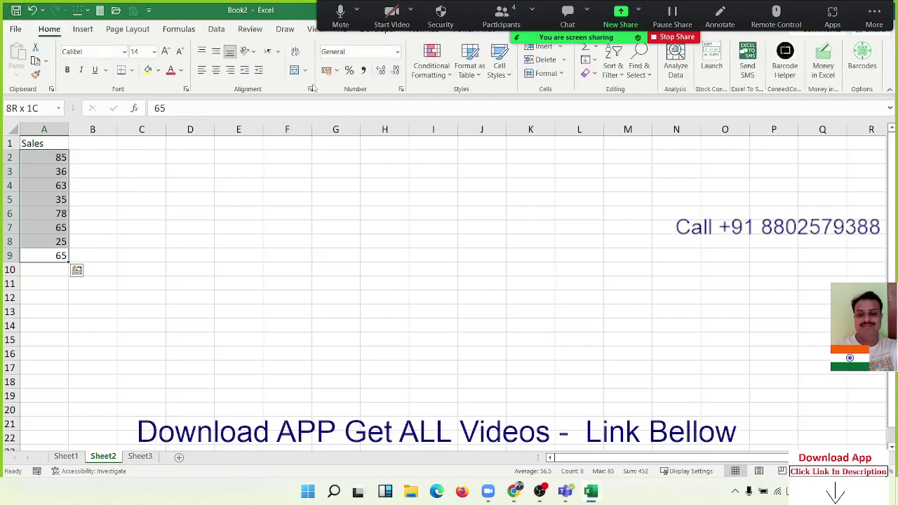
pyautogui.click(422, 75)
pyautogui.moveTo(458, 155)
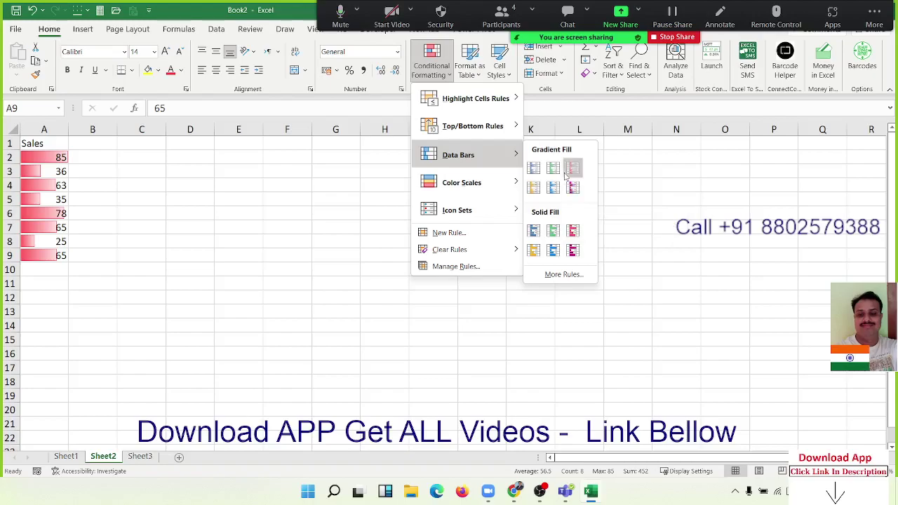
pyautogui.click(565, 175)
pyautogui.click(414, 287)
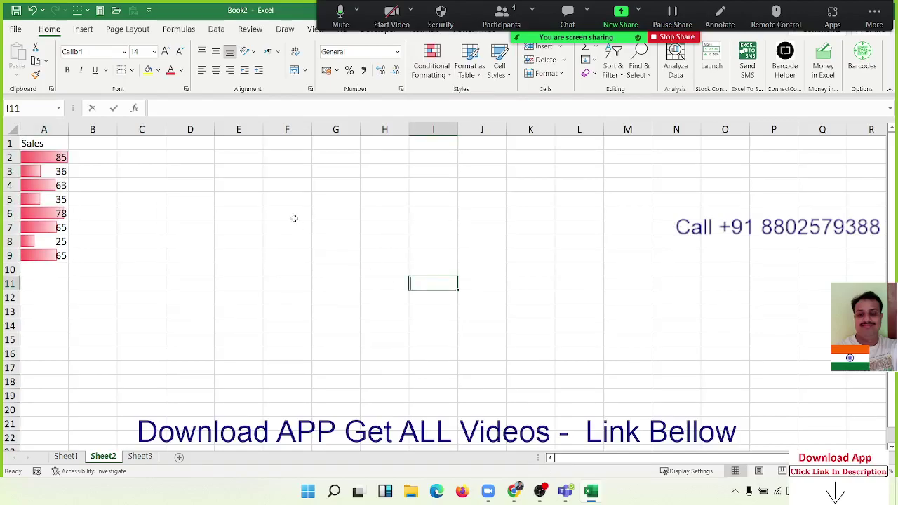
pyautogui.write('=')
pyautogui.click(42, 157)
pyautogui.press('Return')
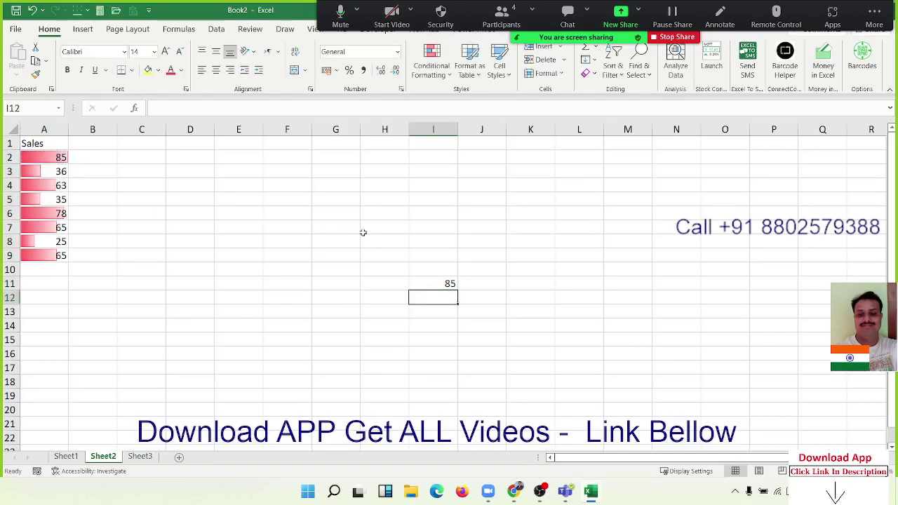
pyautogui.doubleClick(453, 285)
pyautogui.press('Escape')
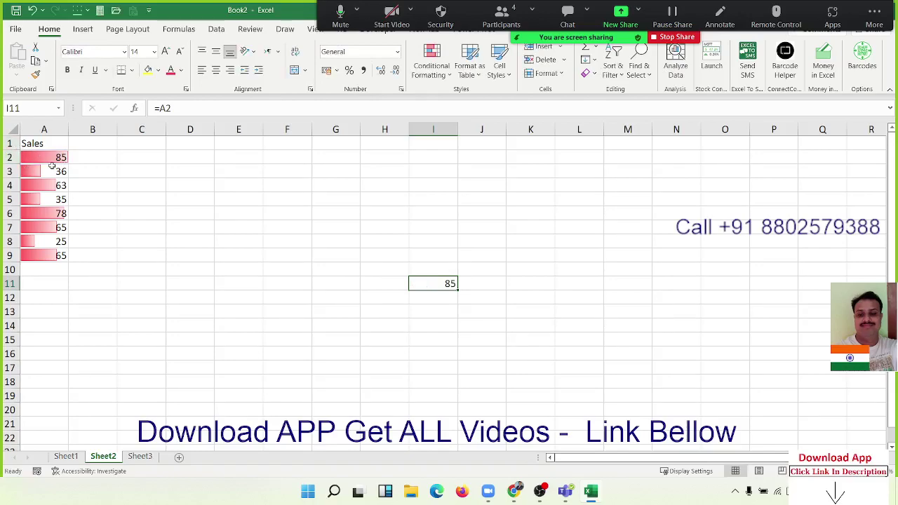
pyautogui.hotkey('ctrl', 'z')
pyautogui.hotkey('ctrl', 'z')
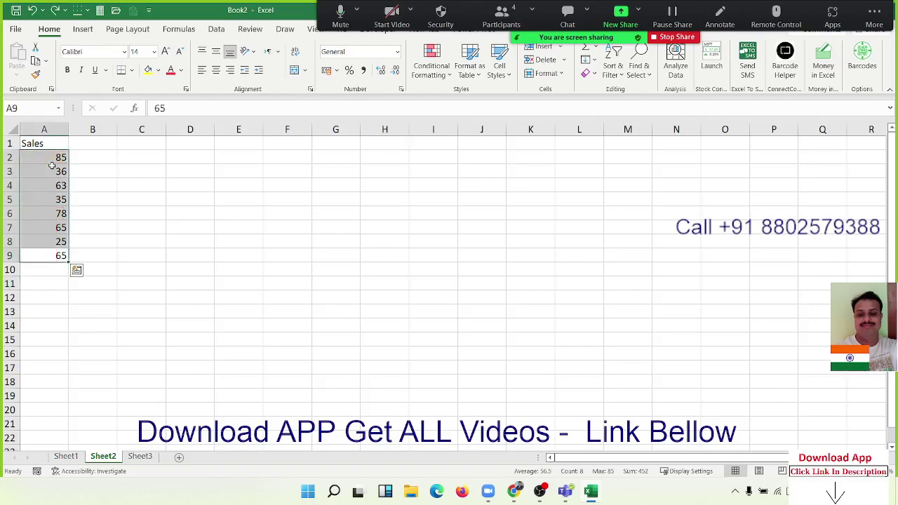
# Step: Enter =REPT("|",A2) in B2 to draw a pipe bar for the first sales value
pyautogui.click(77, 162)
pyautogui.write('=')
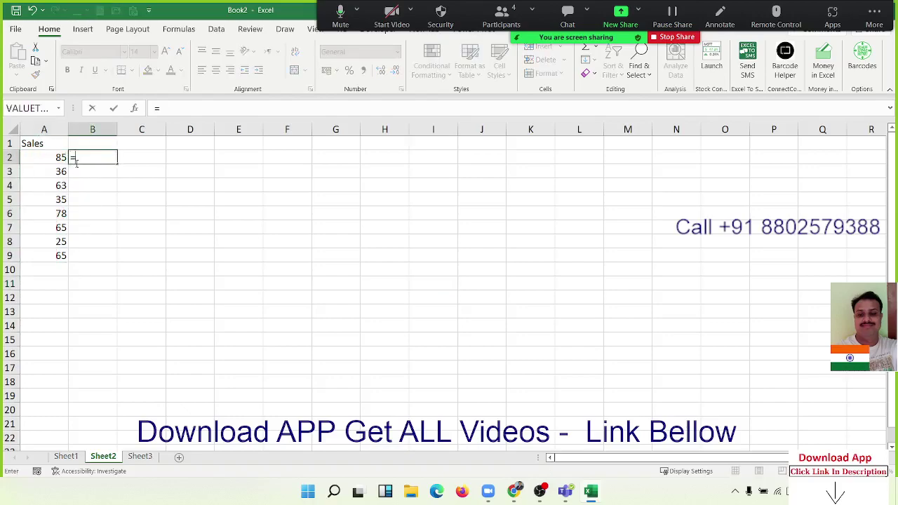
pyautogui.write('re')
pyautogui.press('Down')
pyautogui.press('Down')
pyautogui.press('Down')
pyautogui.press('Tab')
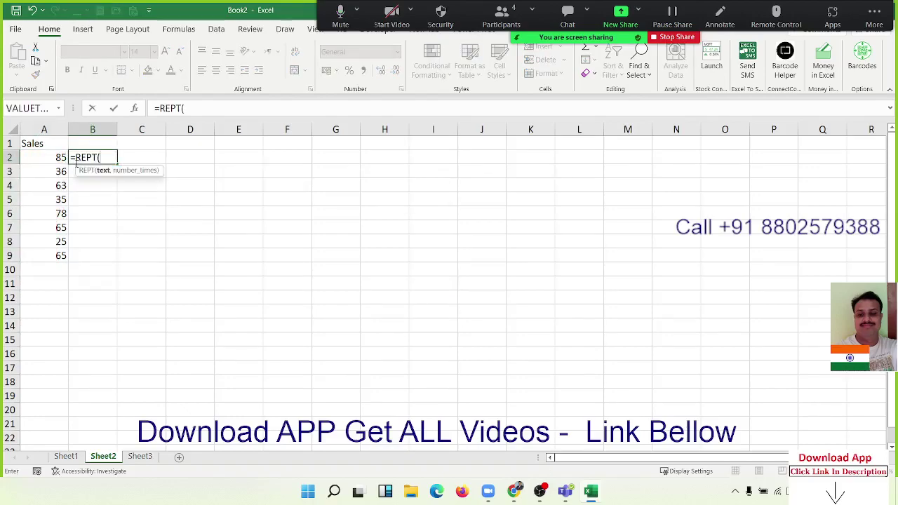
pyautogui.click(67, 160)
pyautogui.write('"')
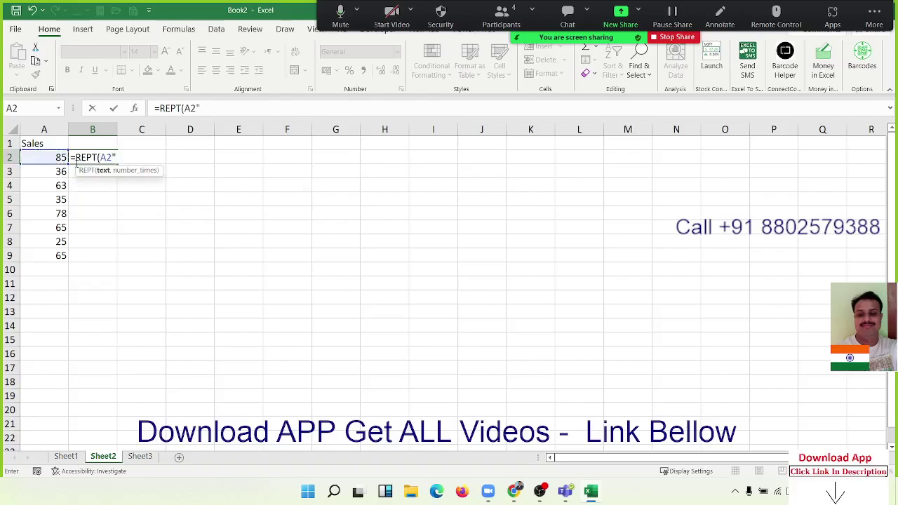
pyautogui.press('BackSpace')
pyautogui.press('BackSpace')
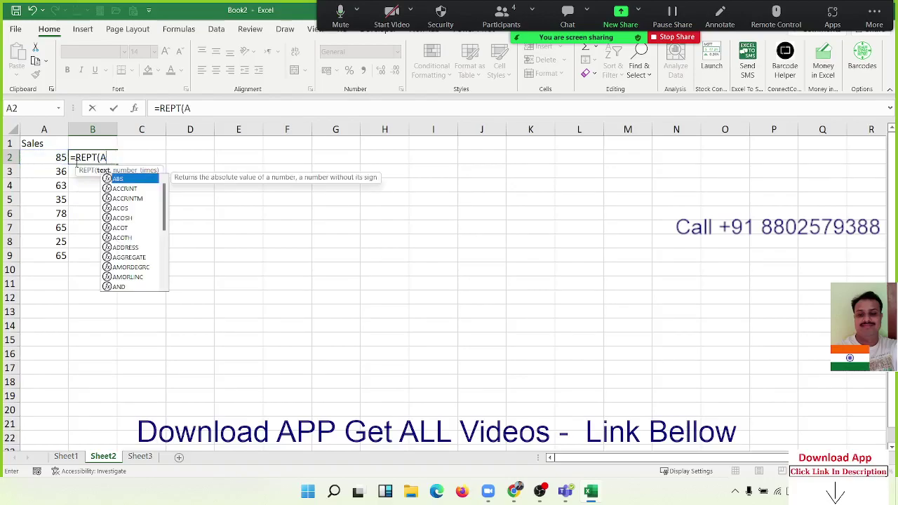
pyautogui.press('BackSpace')
pyautogui.write('|')
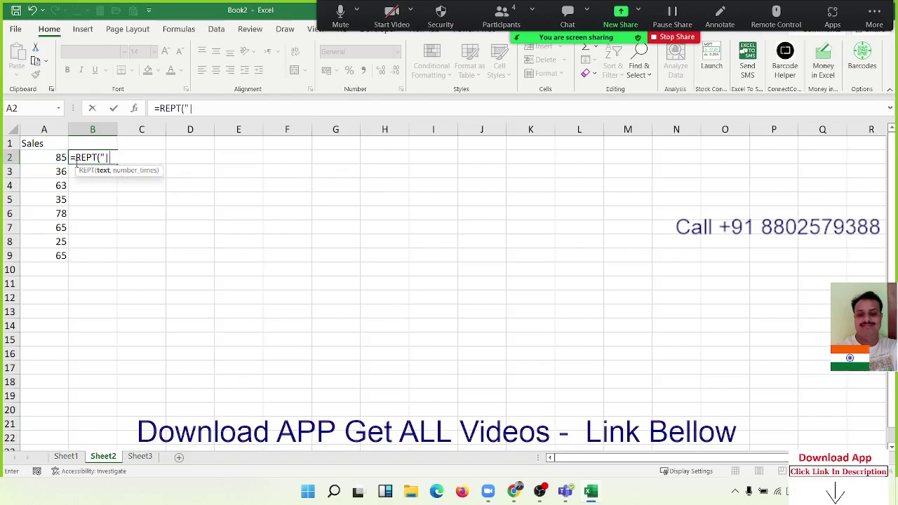
pyautogui.write('",')
pyautogui.click(63, 156)
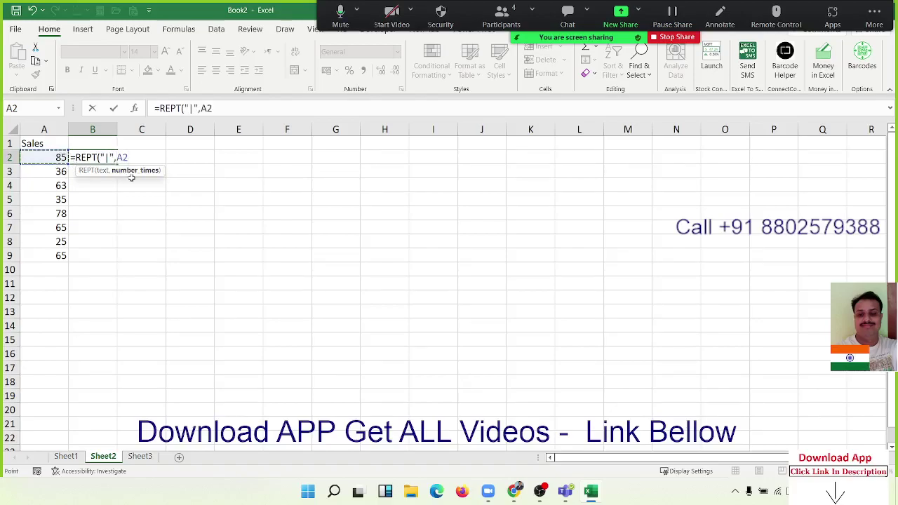
pyautogui.press('Return')
# Step: Fill the REPT formula from B2 down to B9 with the fill handle
pyautogui.click(109, 160)
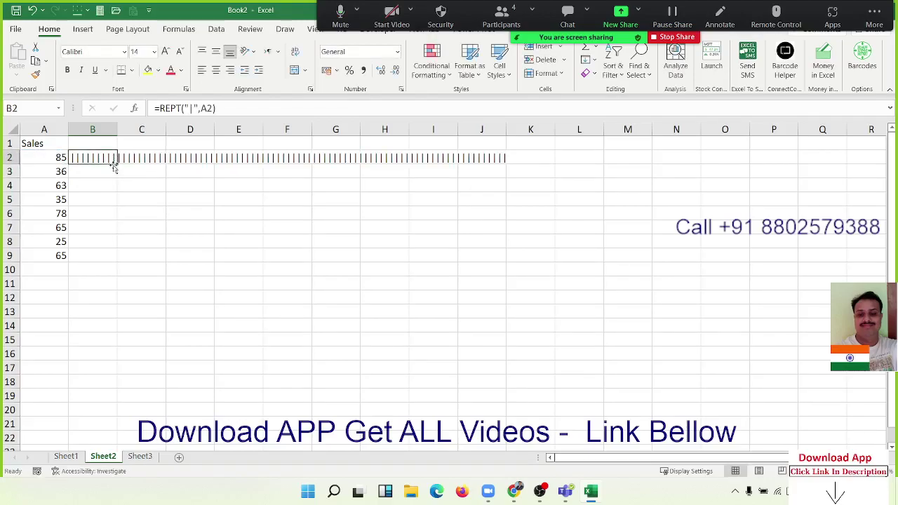
pyautogui.click(117, 170)
pyautogui.click(113, 160)
pyautogui.doubleClick(117, 164)
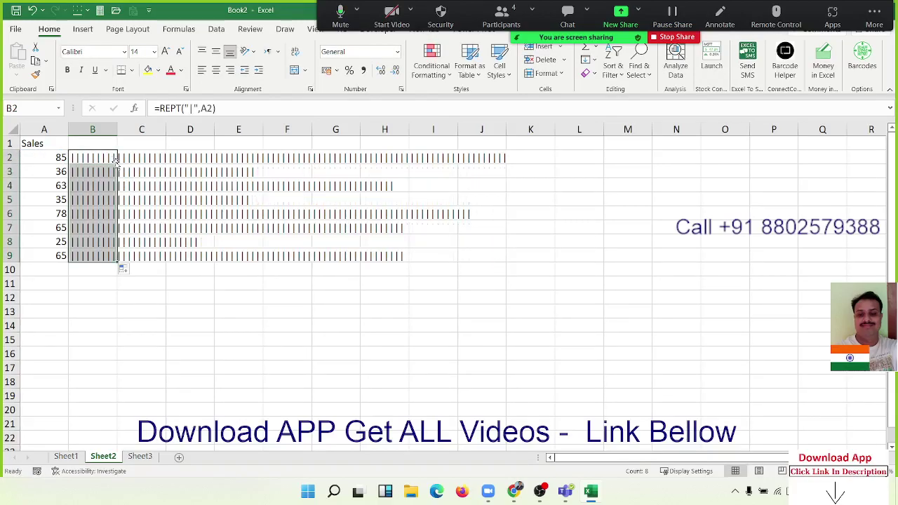
pyautogui.click(118, 51)
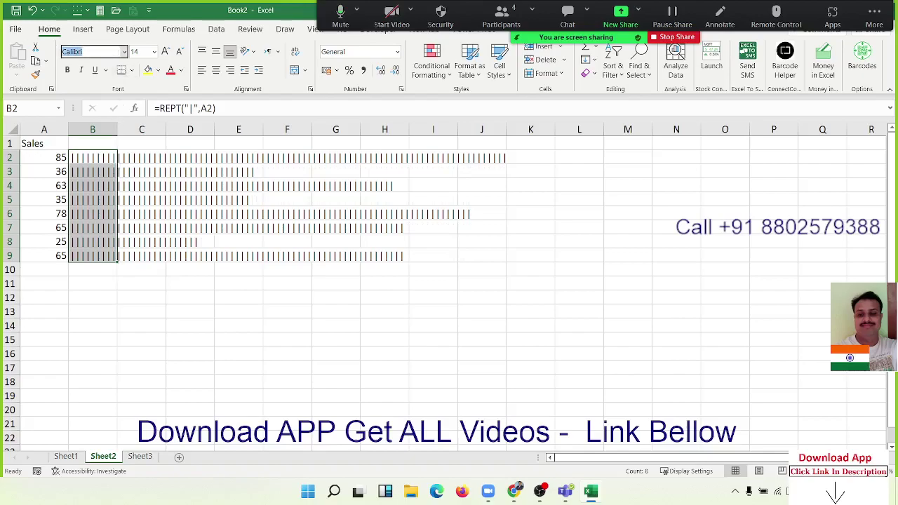
# Step: Set the bar cells' font to Britannic Bold so the pipes form solid bars
pyautogui.write('Re')
pyautogui.click(125, 52)
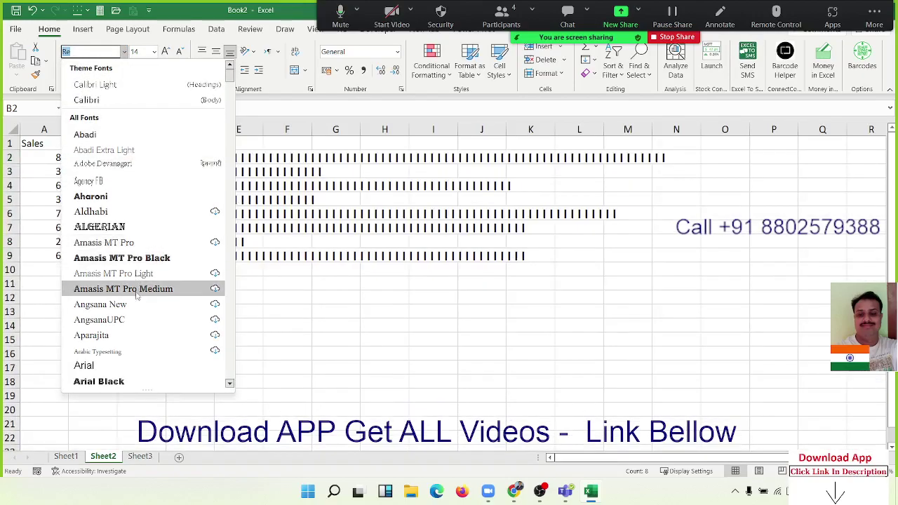
pyautogui.scroll(-7, 140, 295)
pyautogui.scroll(3, 138, 299)
pyautogui.scroll(4, 139, 296)
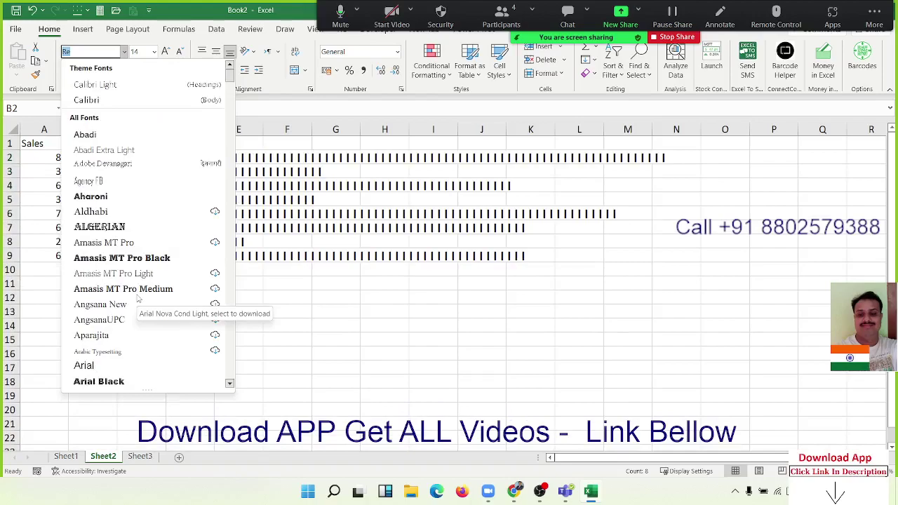
pyautogui.scroll(-7, 138, 298)
pyautogui.scroll(-6, 138, 299)
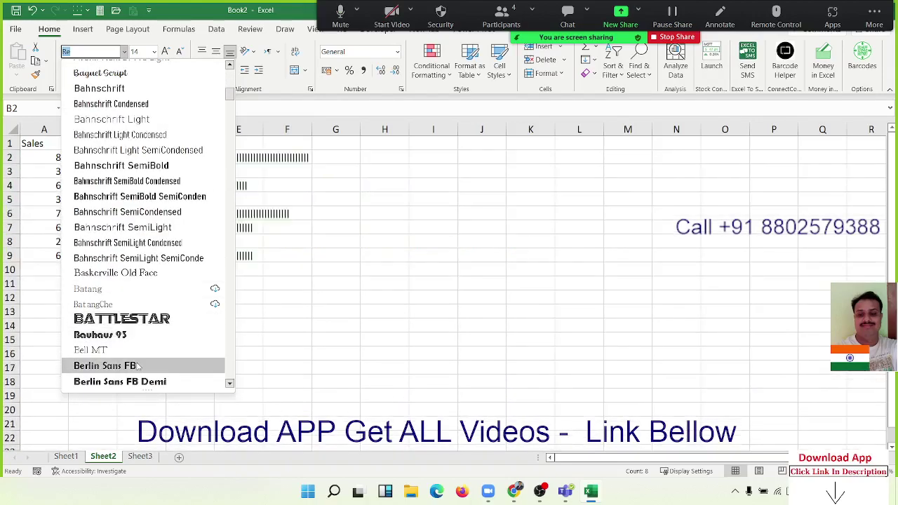
pyautogui.scroll(-3, 139, 358)
pyautogui.scroll(-3, 139, 344)
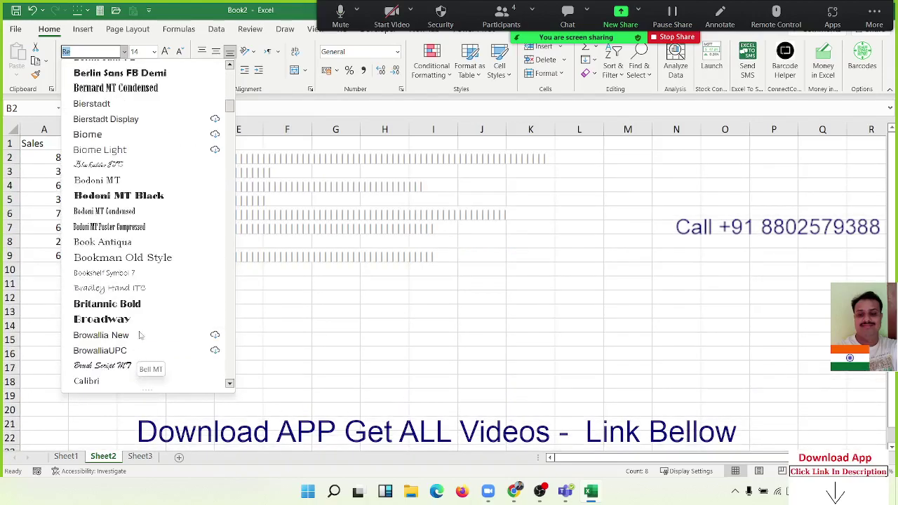
pyautogui.click(148, 310)
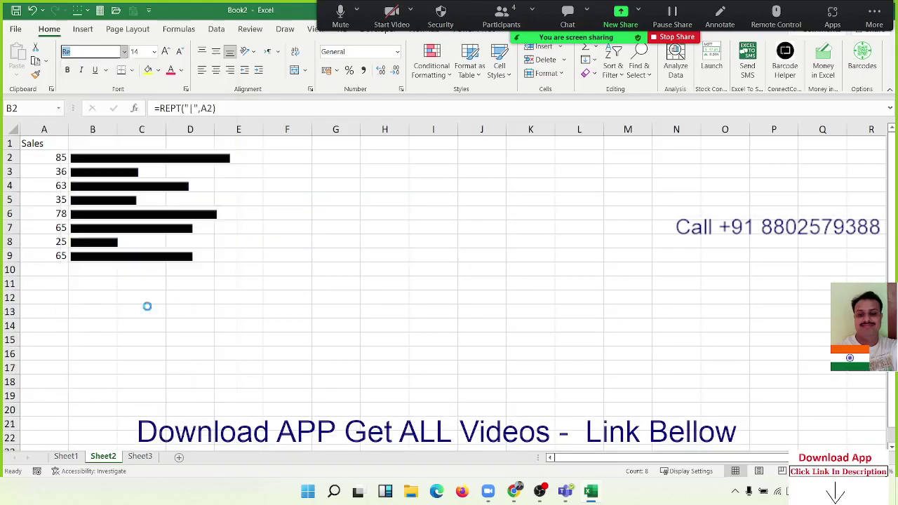
pyautogui.moveTo(204, 327); pyautogui.dragTo(205, 338)
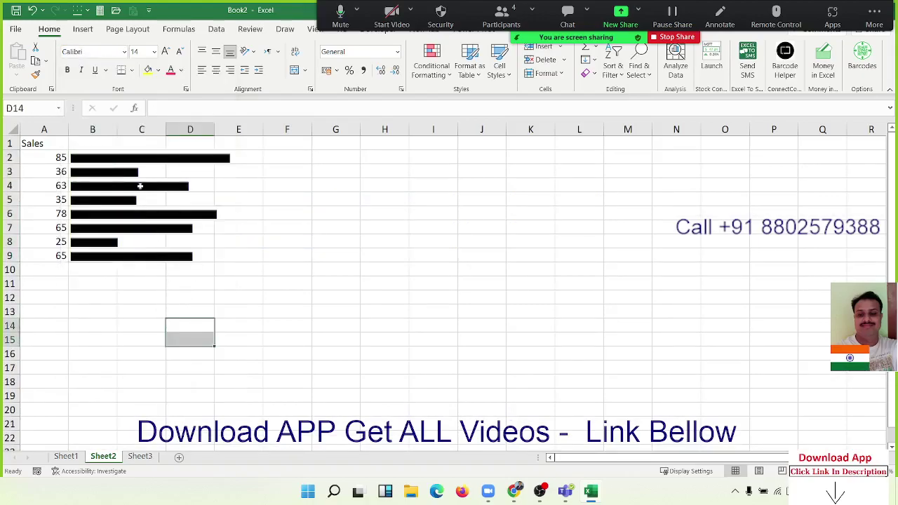
# Step: Change B2 to =REPT("|",A2/5) and fill it down to B9
pyautogui.click(109, 152)
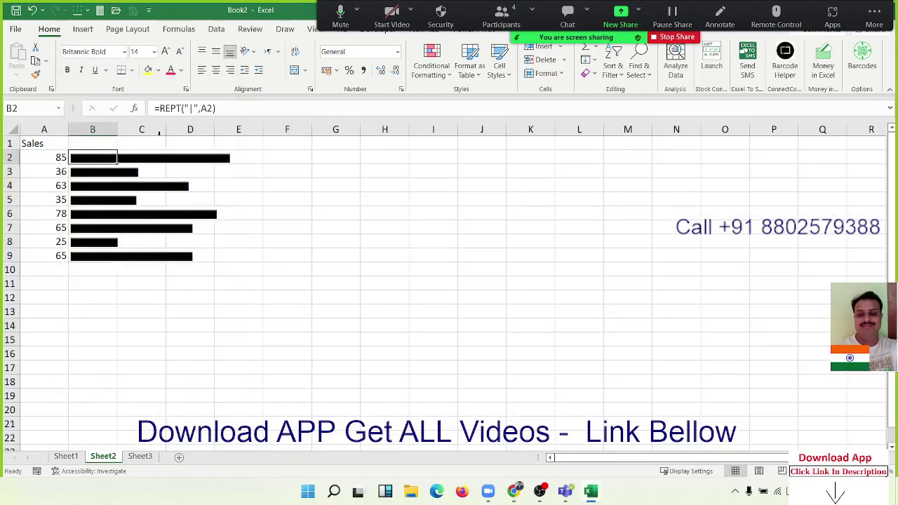
pyautogui.click(213, 108)
pyautogui.write('/')
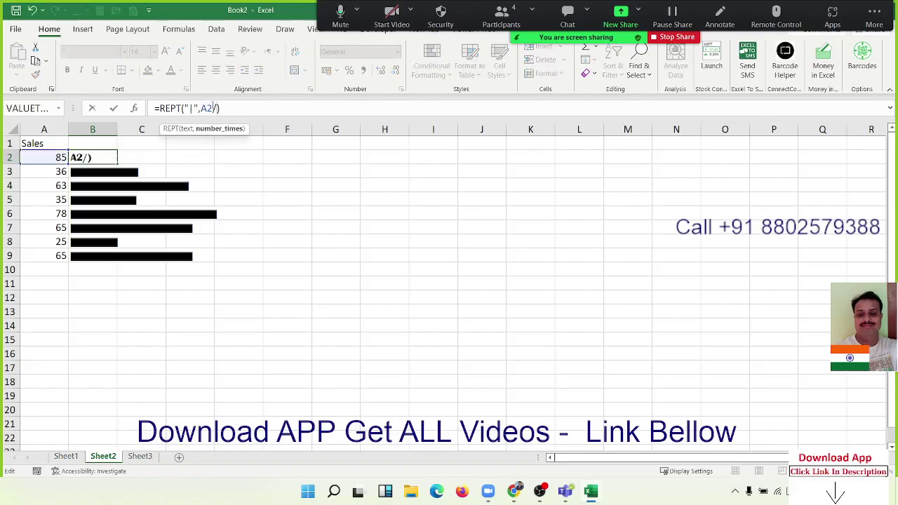
pyautogui.write('5')
pyautogui.hotkey('ctrl', 'Return')
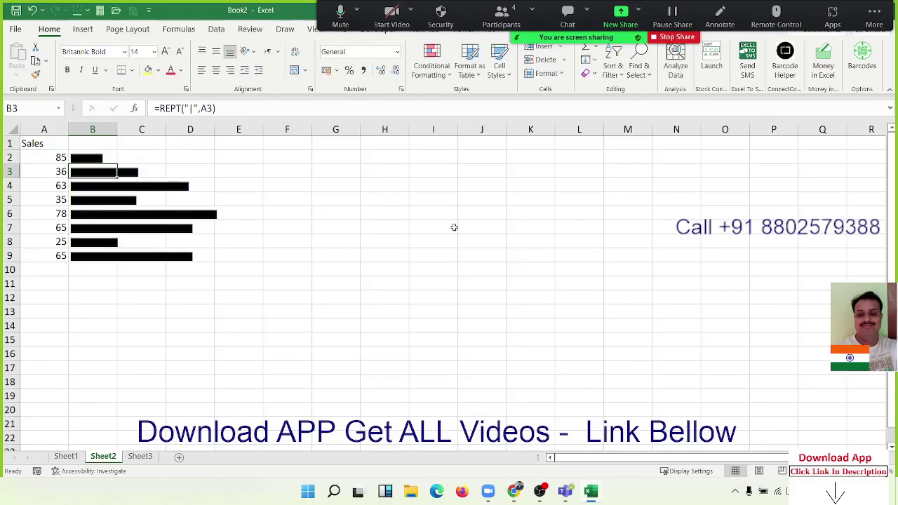
pyautogui.hotkey('ctrl', 'shift', 'Down')
pyautogui.hotkey('ctrl', 'd')
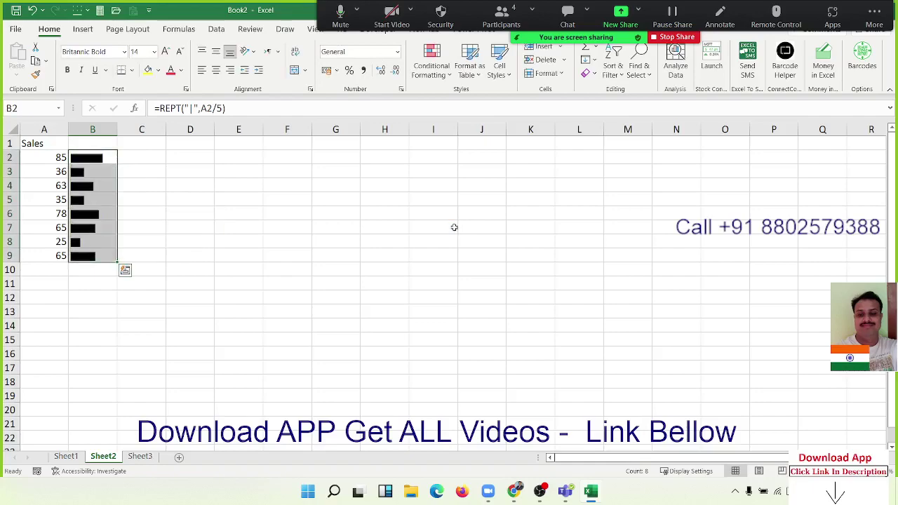
# Step: Colour the bars in B2:B9 green
pyautogui.click(170, 71)
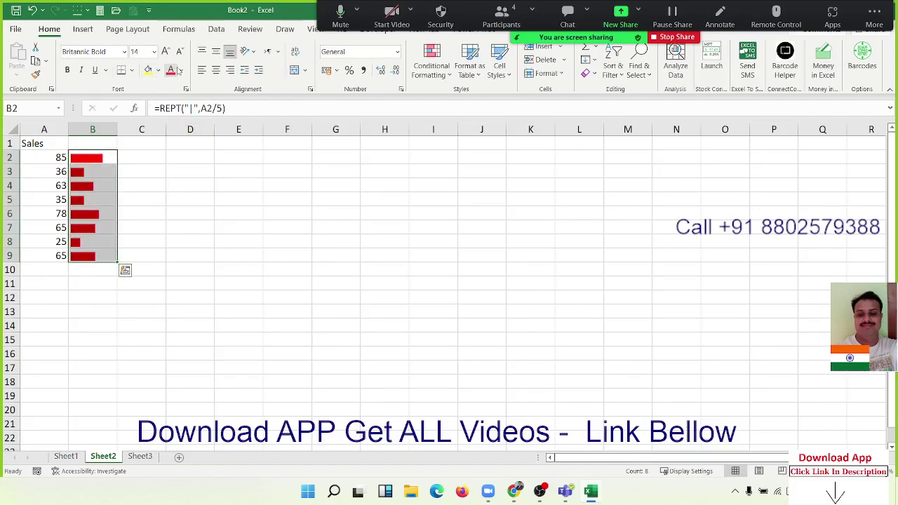
pyautogui.click(181, 70)
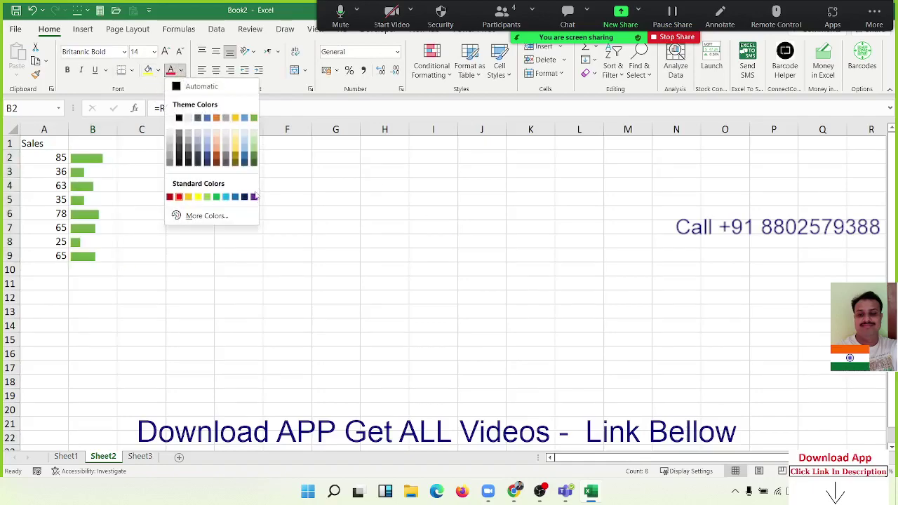
pyautogui.click(207, 197)
pyautogui.click(335, 327)
pyautogui.click(245, 294)
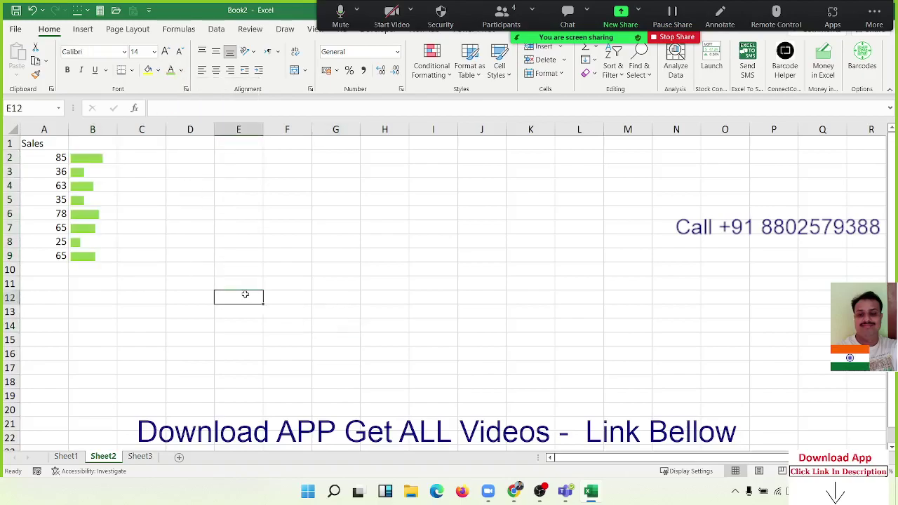
# Step: Enter =A2 in E12 and =B2 in F12
pyautogui.write('=')
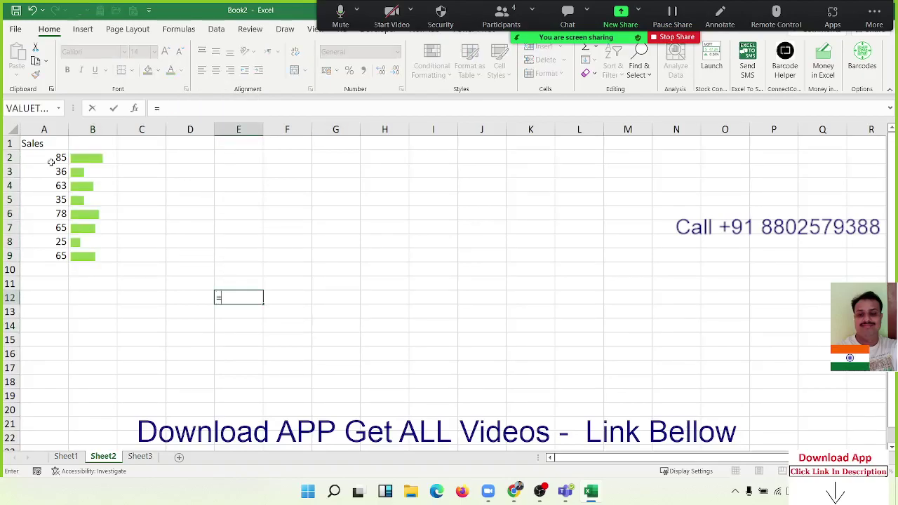
pyautogui.click(50, 159)
pyautogui.press('Return')
pyautogui.press('Right')
pyautogui.press('Up')
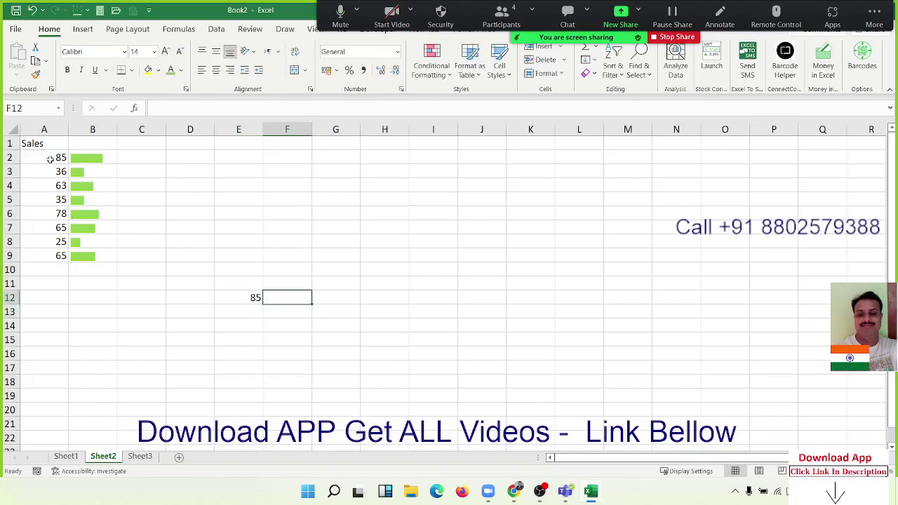
pyautogui.write('=')
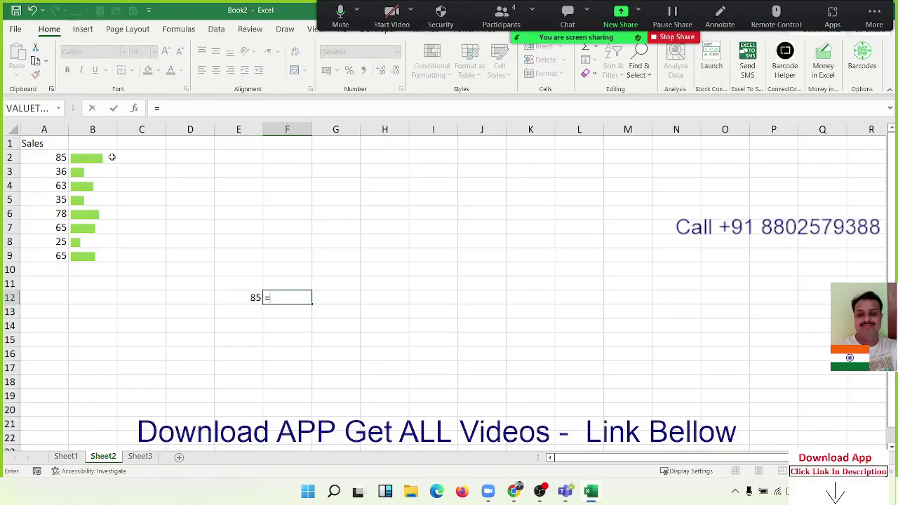
pyautogui.click(112, 158)
pyautogui.press('Return')
# Step: Copy B2's green bar formatting onto F12 with Format Painter
pyautogui.press('Up')
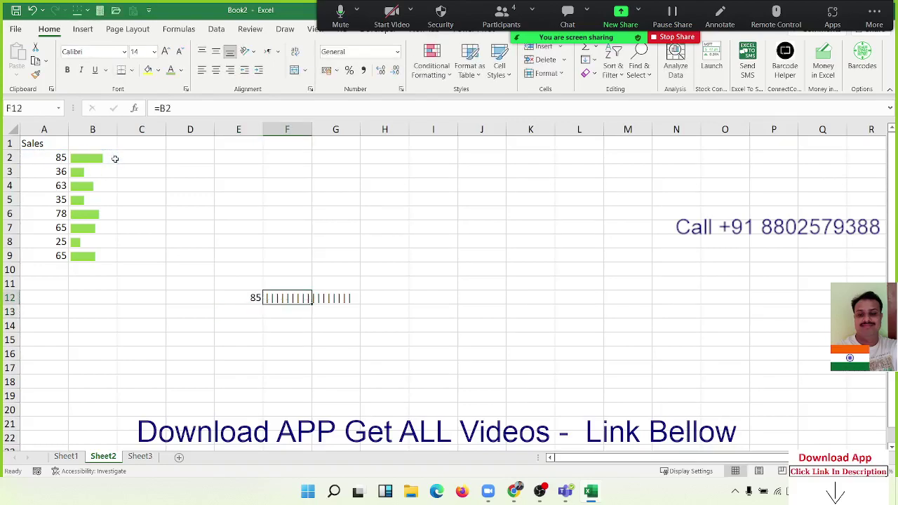
pyautogui.click(112, 157)
pyautogui.click(35, 74)
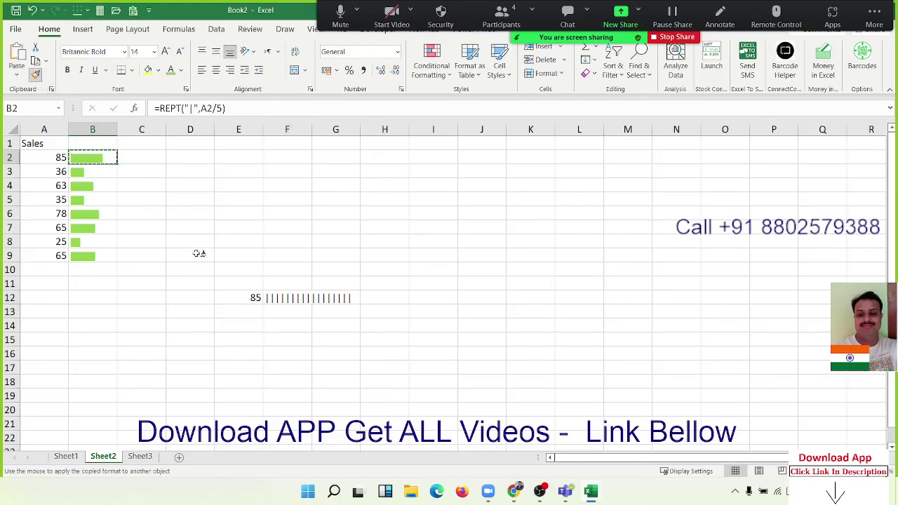
pyautogui.click(300, 298)
pyautogui.click(301, 298)
pyautogui.click(301, 313)
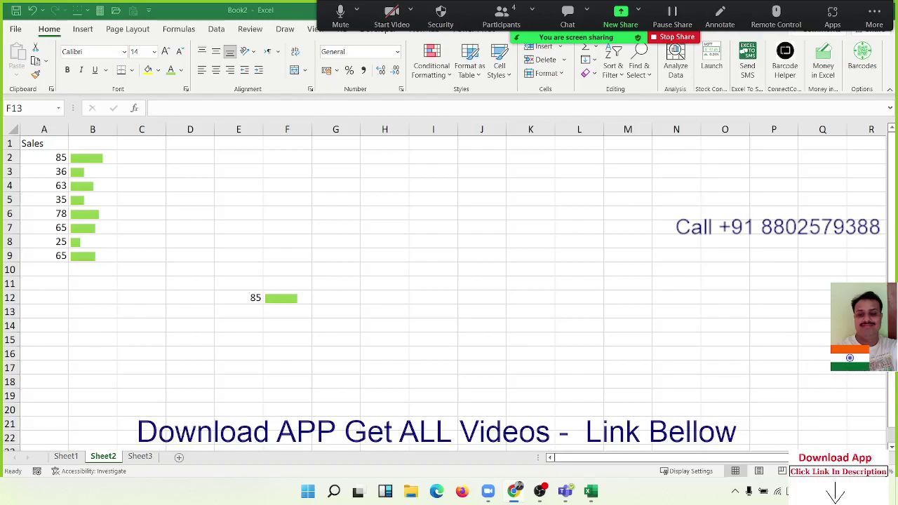
pyautogui.click(874, 23)
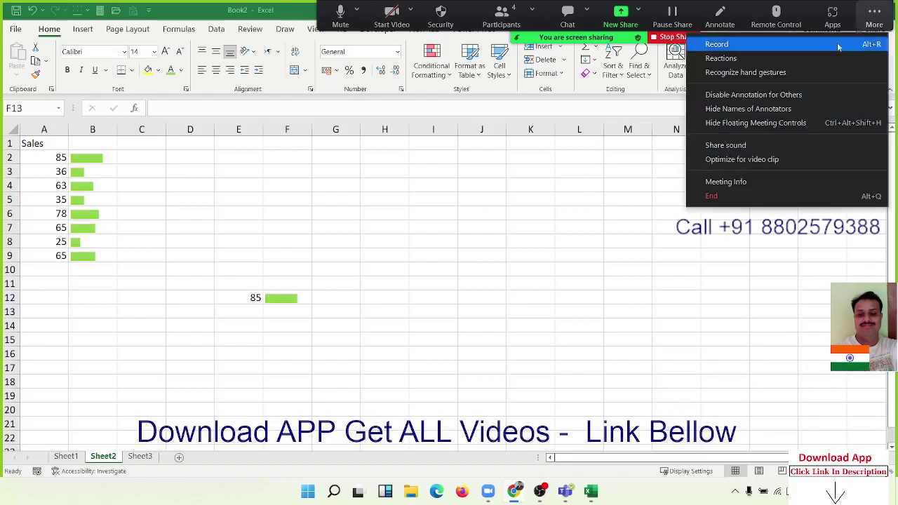